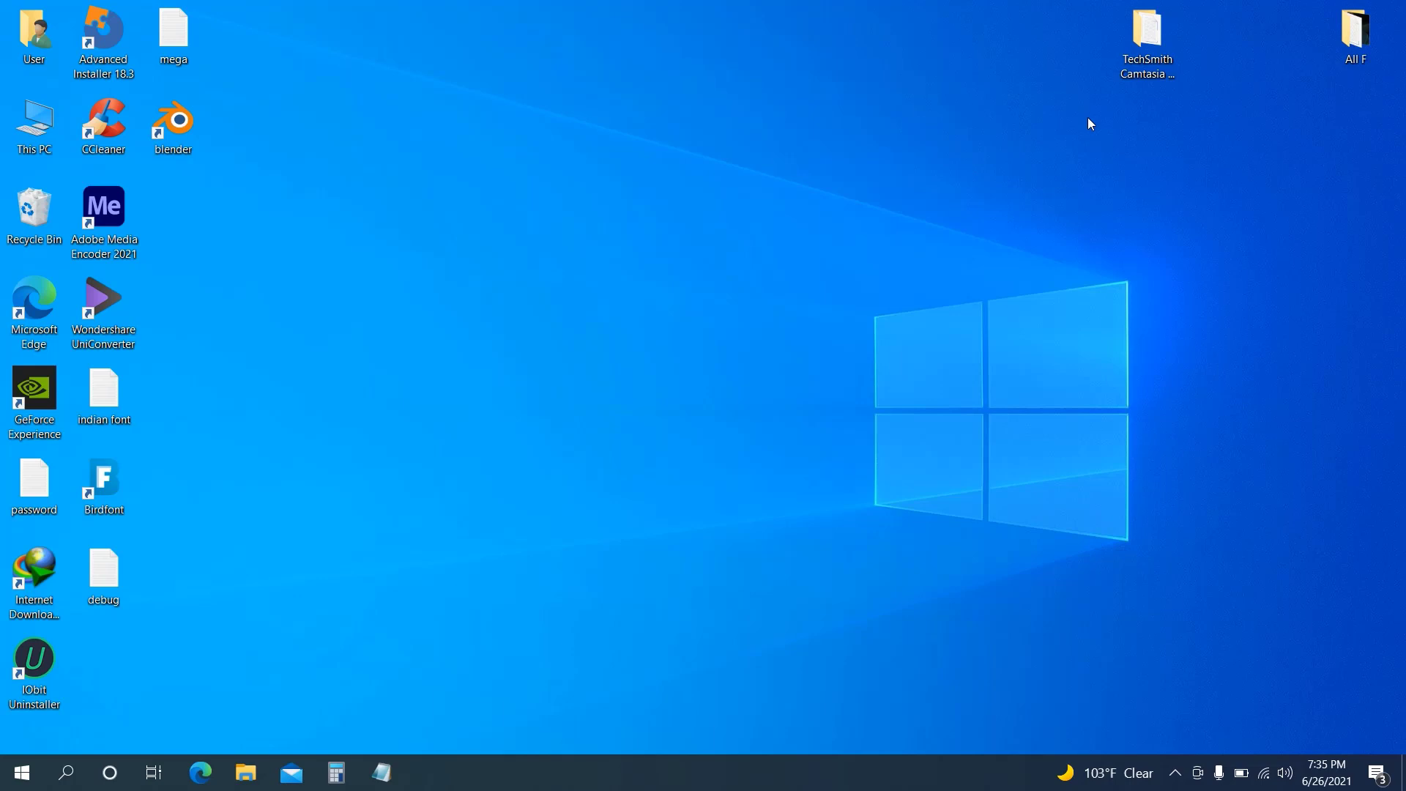
- Open the TechSmith Camtasia folder on the desktop and run the camtasia installer from its Setup subfolder
double_click(1153, 55)
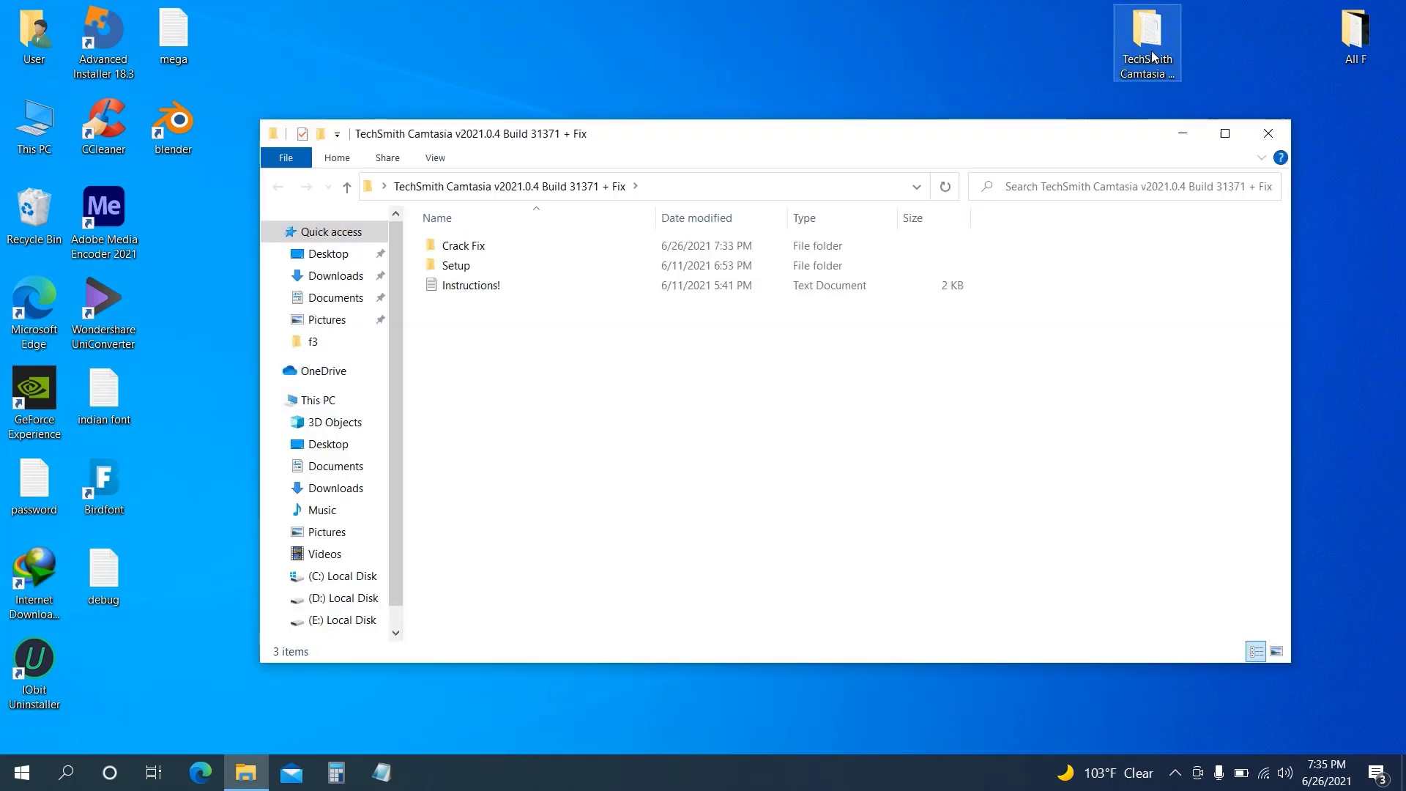
left_click_drag(849, 139, 948, 136)
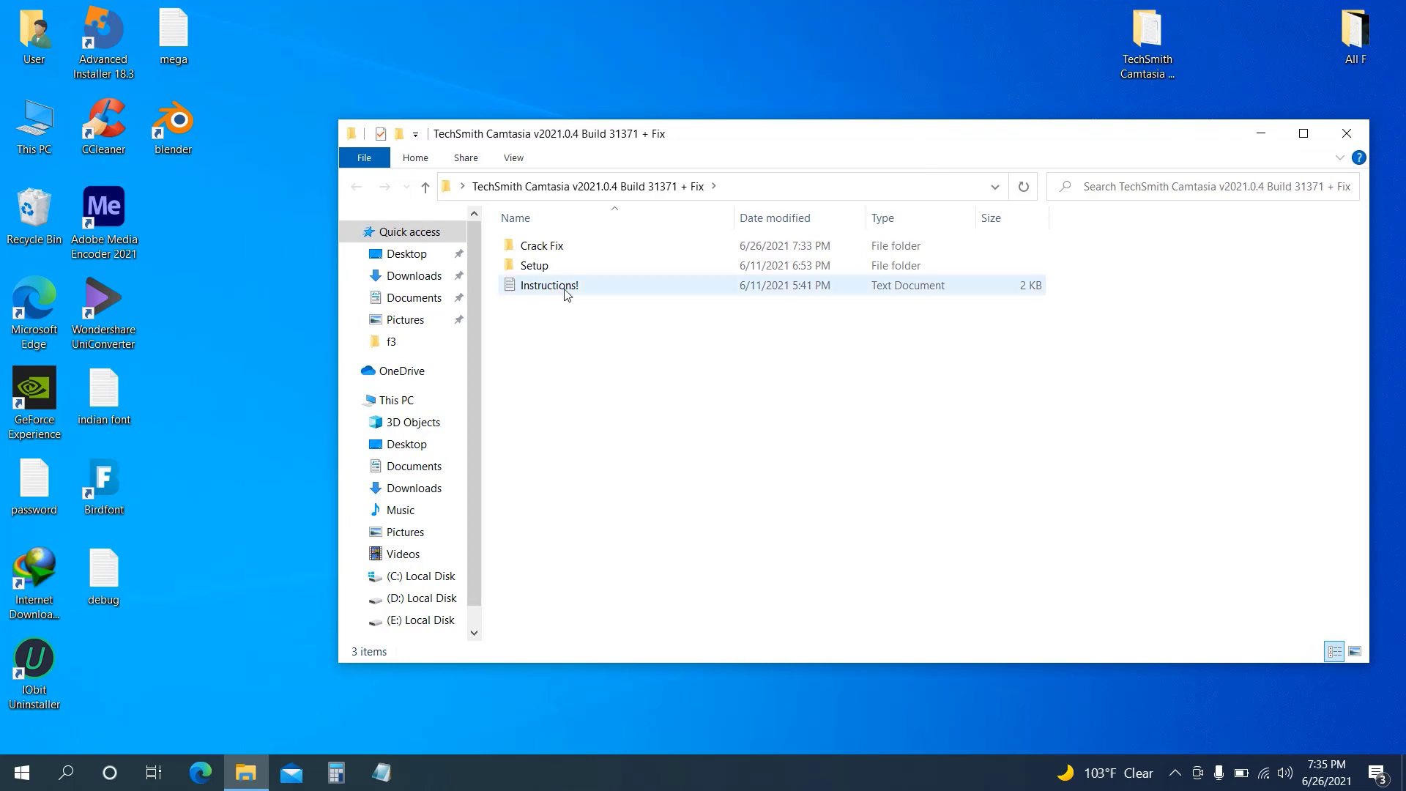
left_click(542, 268)
double_click(544, 268)
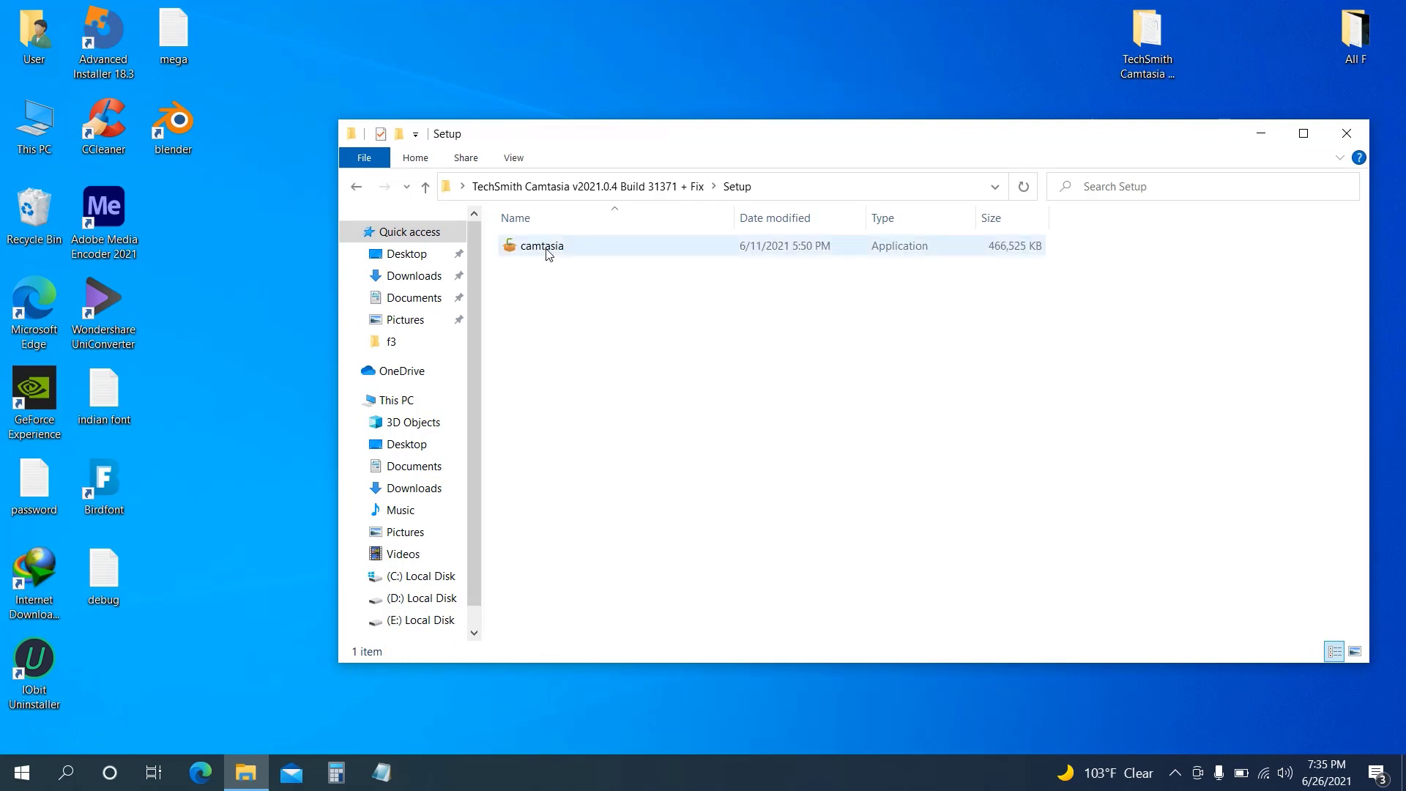
double_click(549, 250)
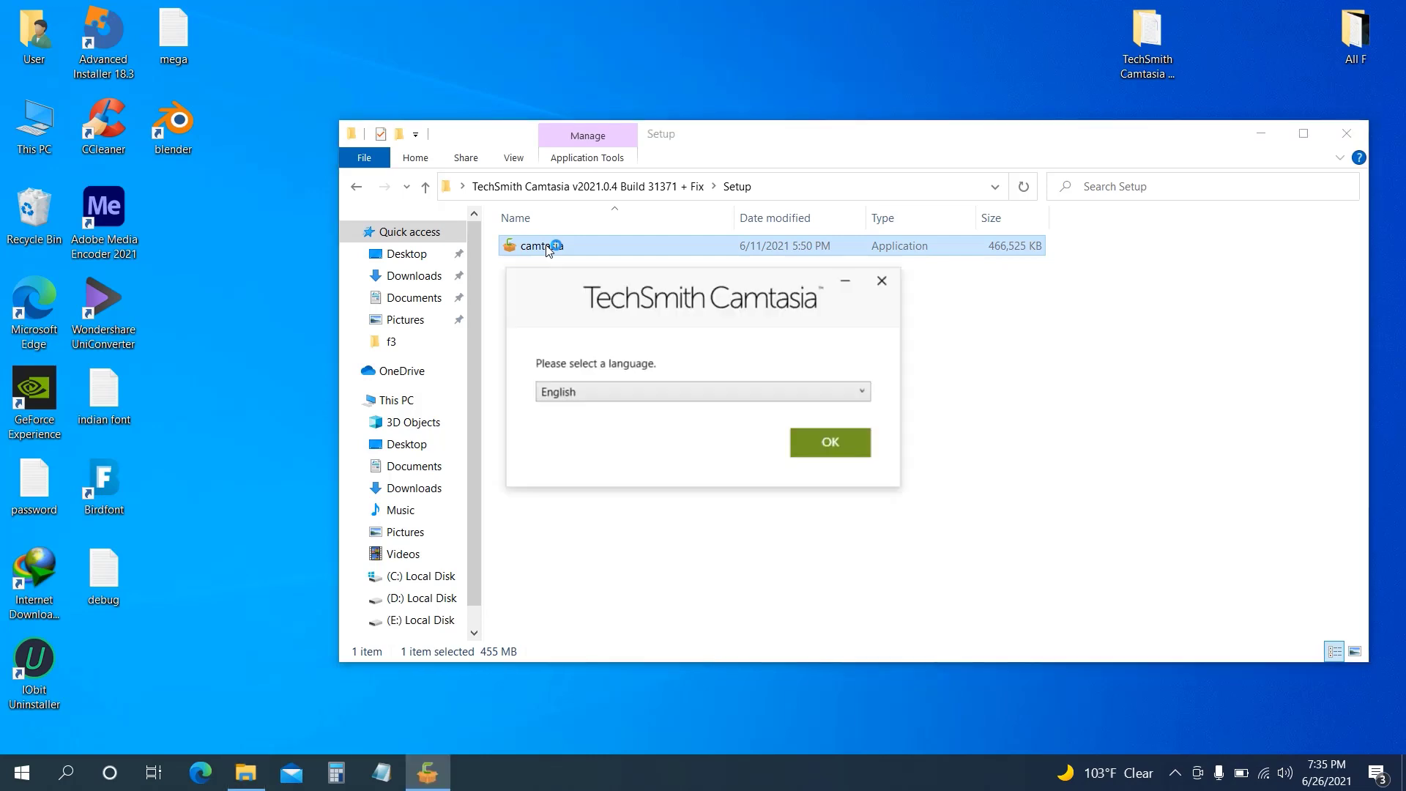
- Confirm English as the installer language, accept the license terms and start installing Camtasia
left_click(810, 445)
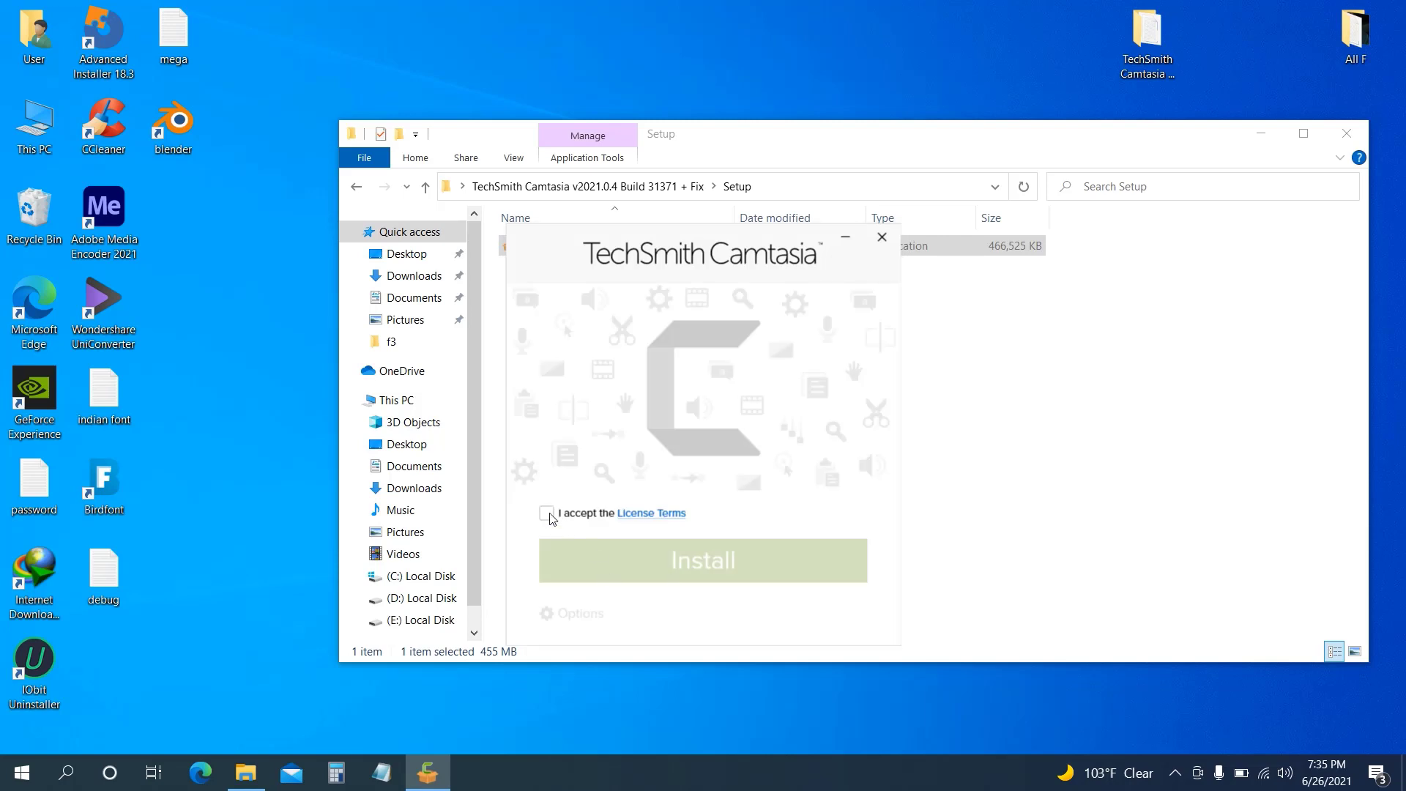
left_click(547, 514)
left_click(712, 564)
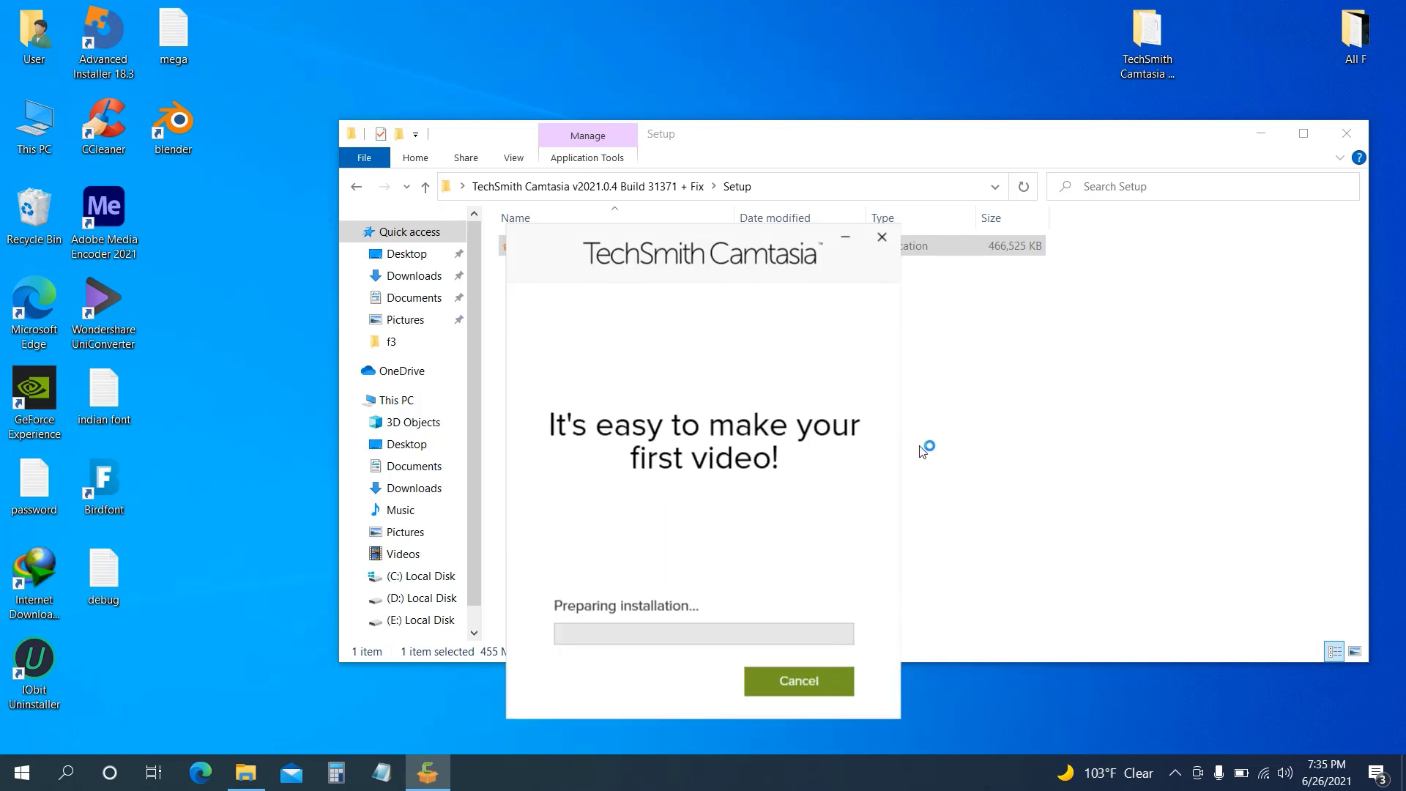
left_click_drag(695, 240, 848, 187)
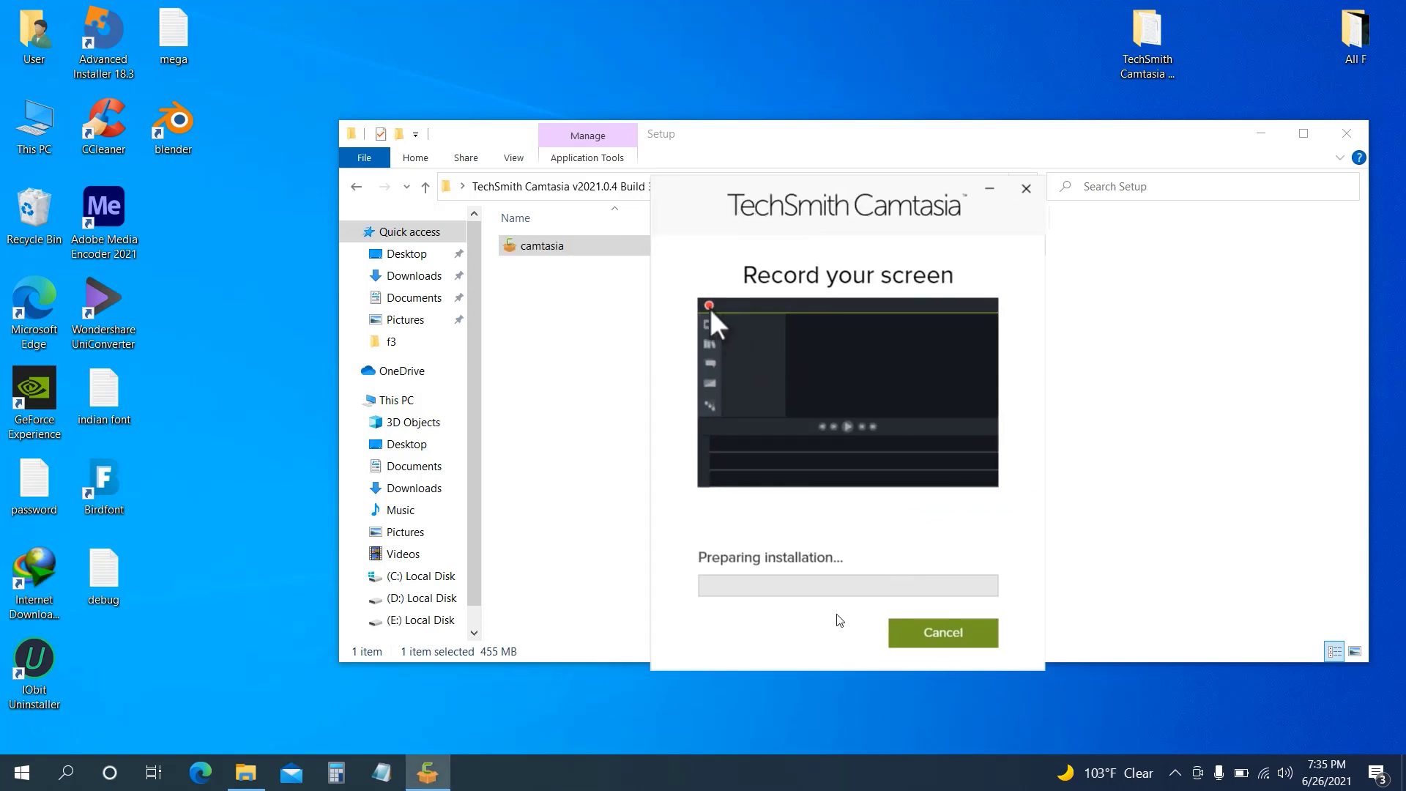
left_click_drag(847, 205, 769, 181)
left_click(851, 722)
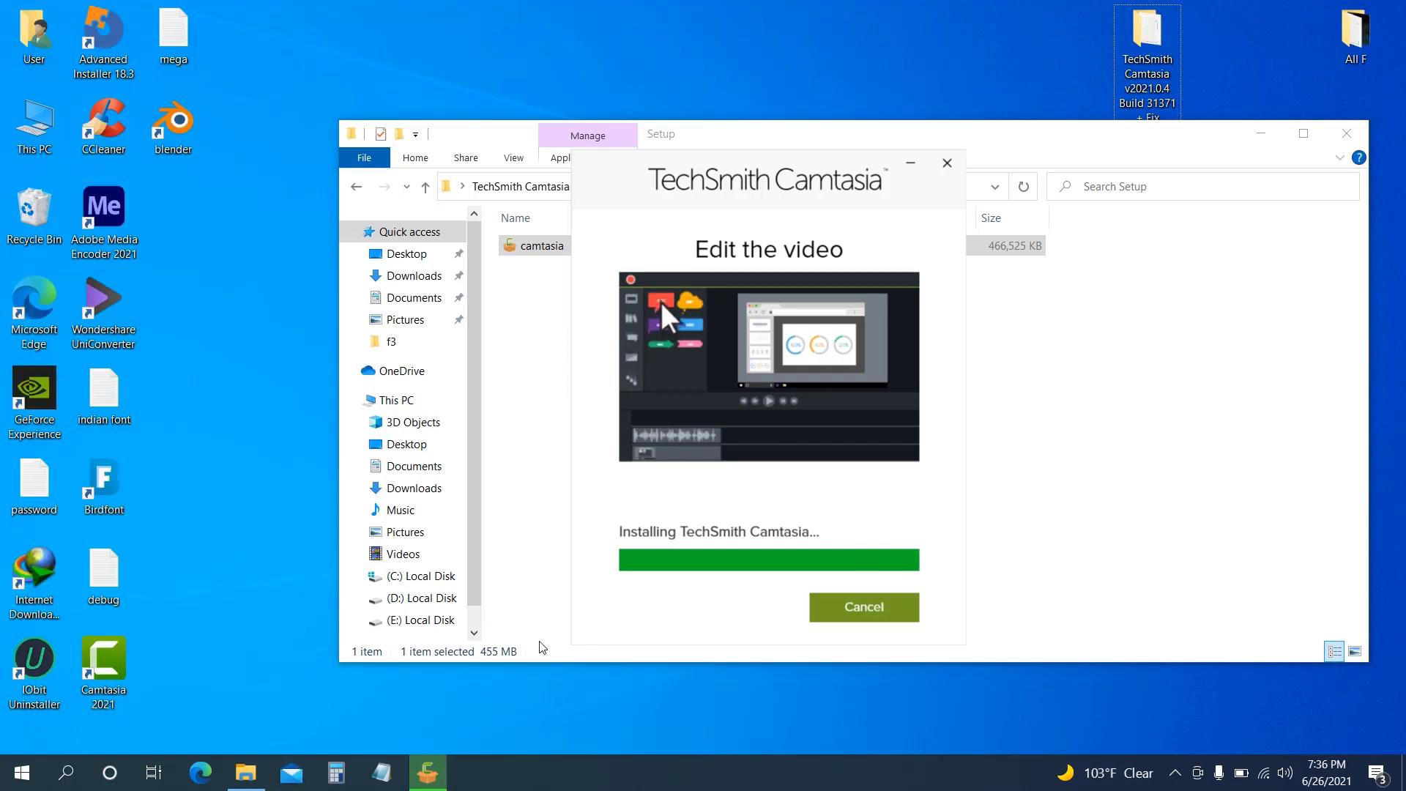
left_click(1174, 772)
left_click(1140, 738)
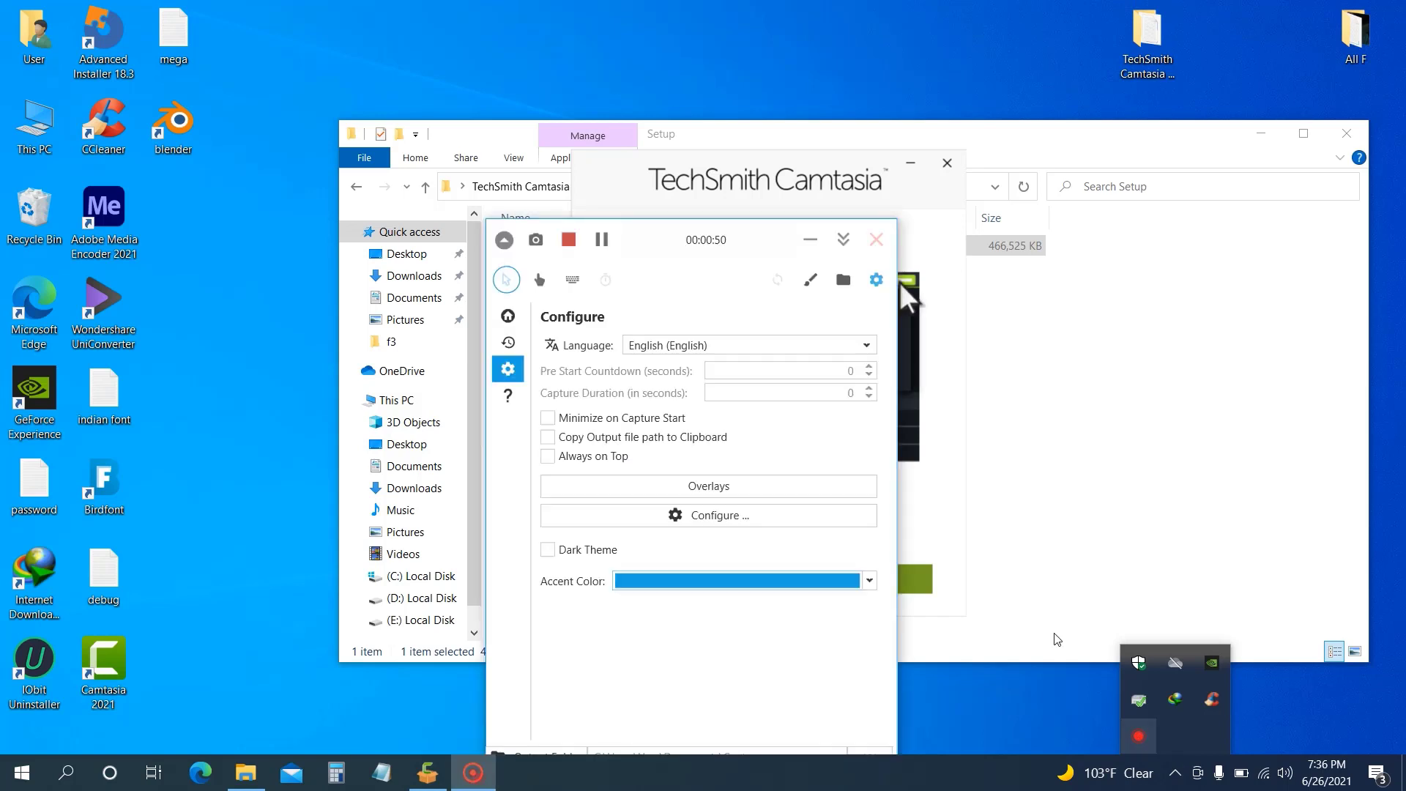
left_click(816, 242)
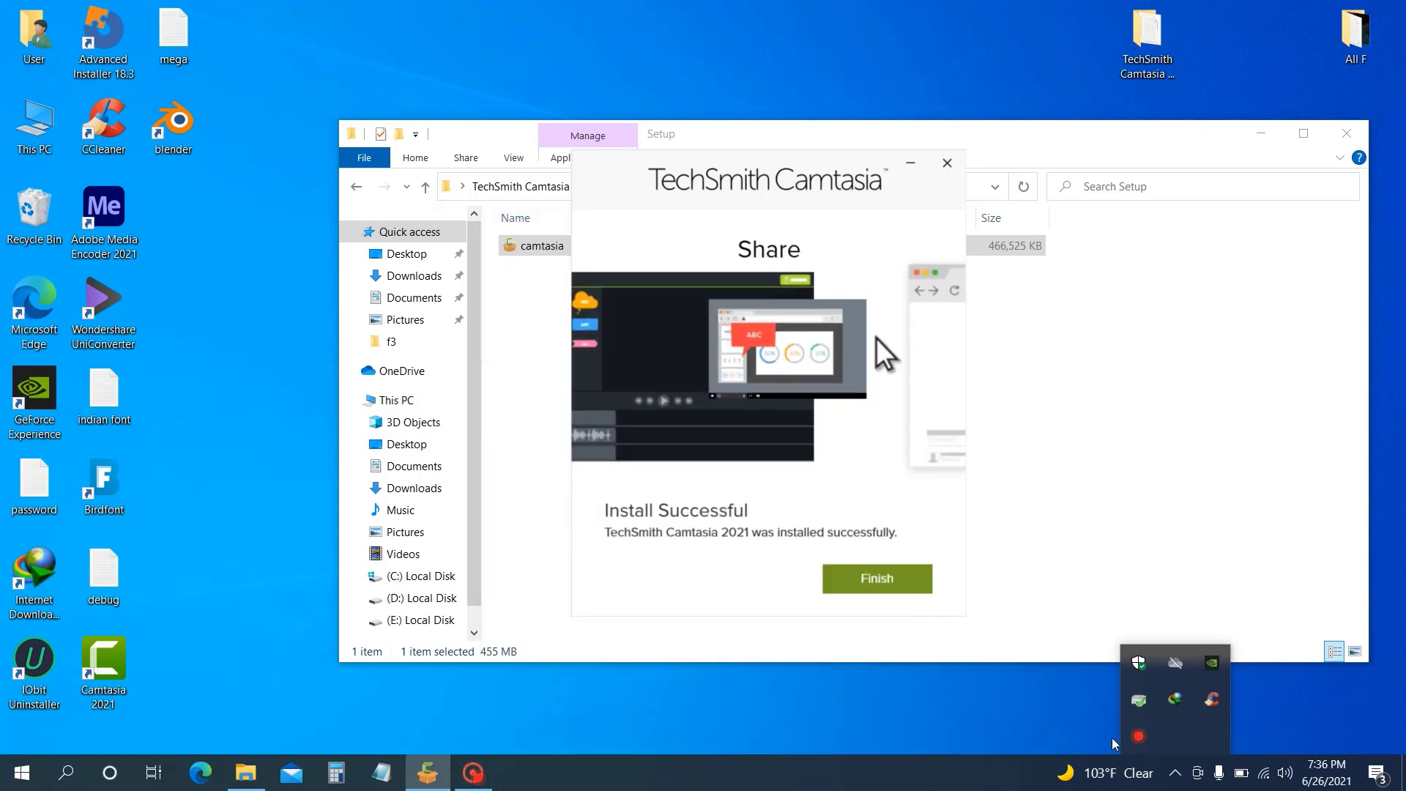
left_click(472, 773)
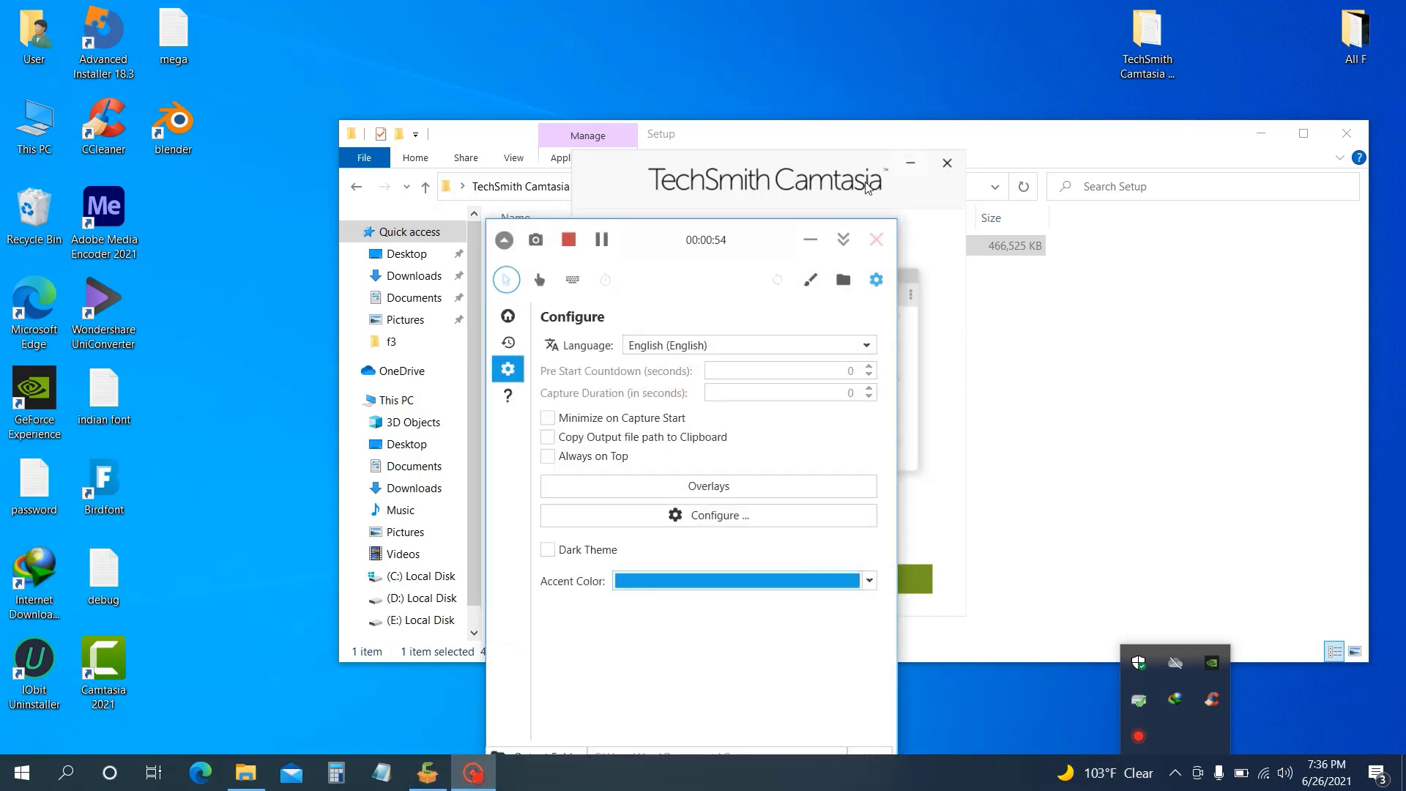
left_click(840, 242)
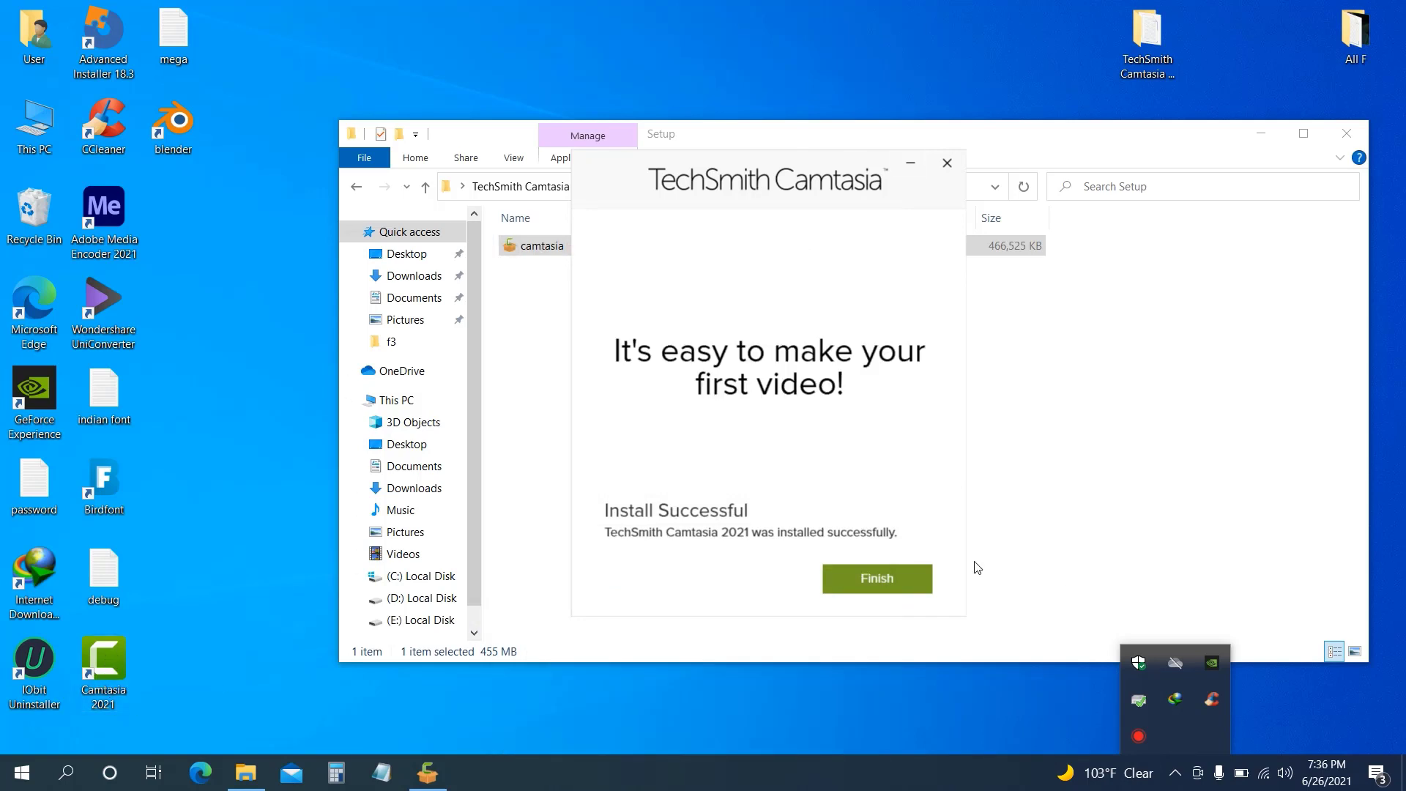
- Finish the Camtasia installer and close the Get Started window of the launched program
left_click(877, 582)
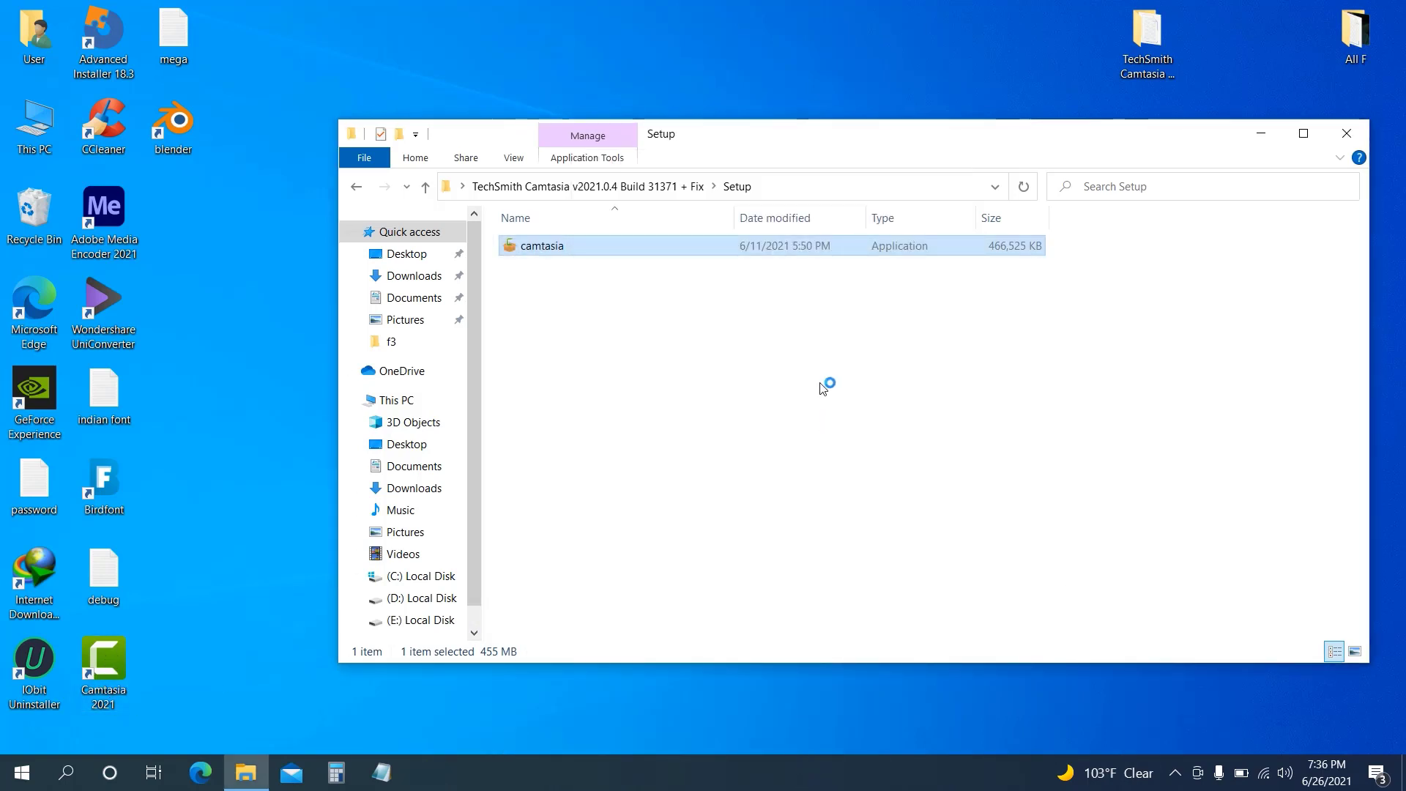
left_click_drag(904, 141, 818, 457)
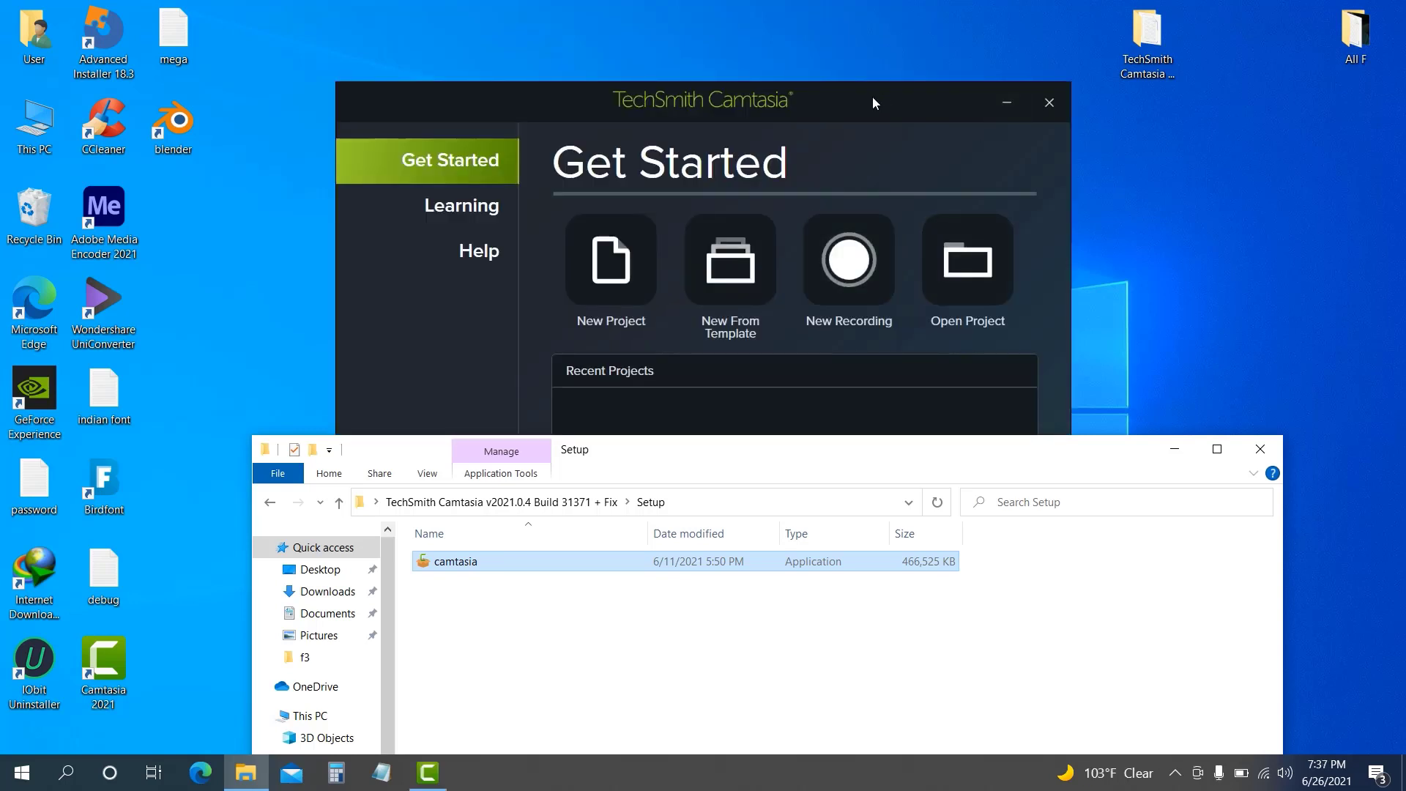
left_click_drag(872, 97, 923, 97)
left_click(1109, 108)
left_click_drag(861, 449, 1034, 156)
- Go to the Crack Fix folder and delete everything in it except the Crack Fix archive
left_click(451, 215)
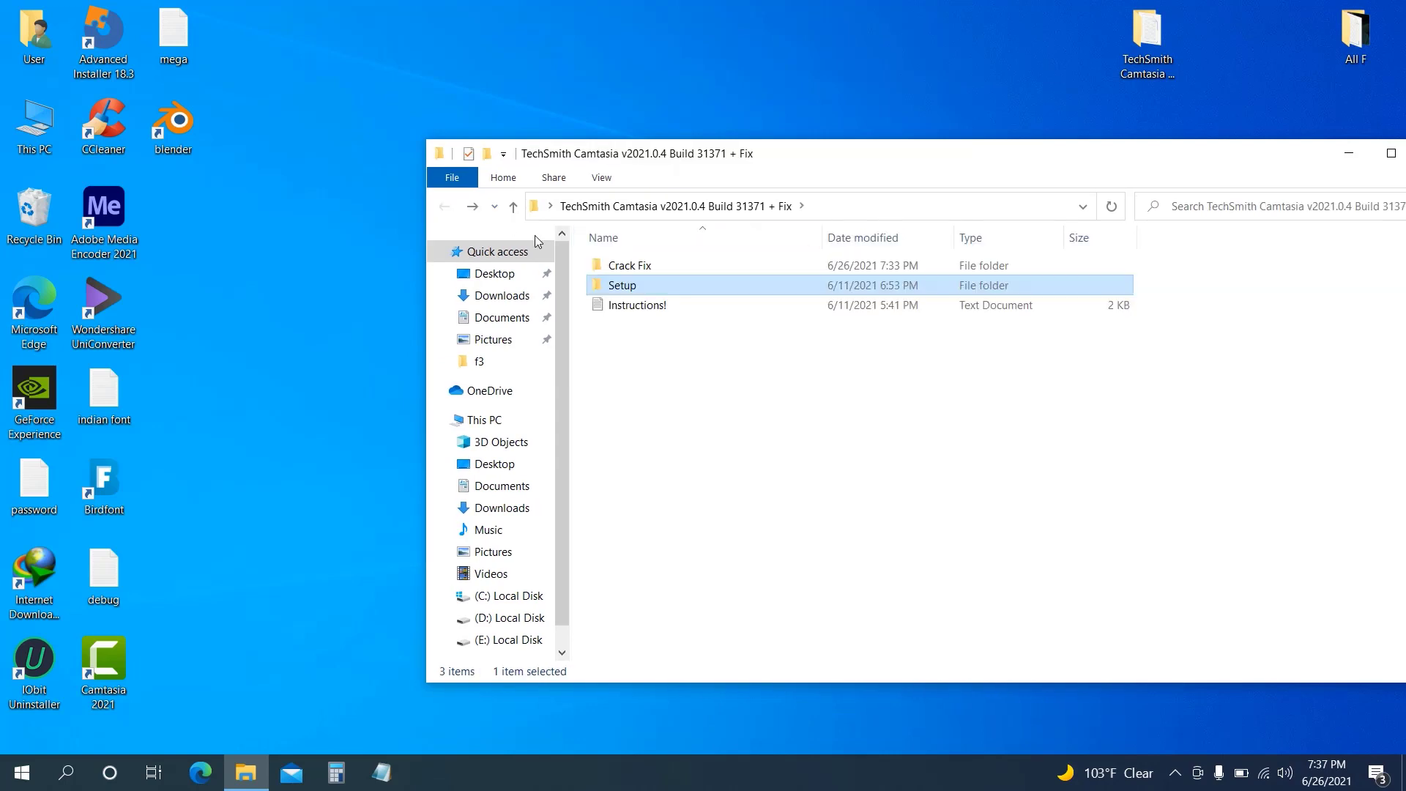
double_click(634, 267)
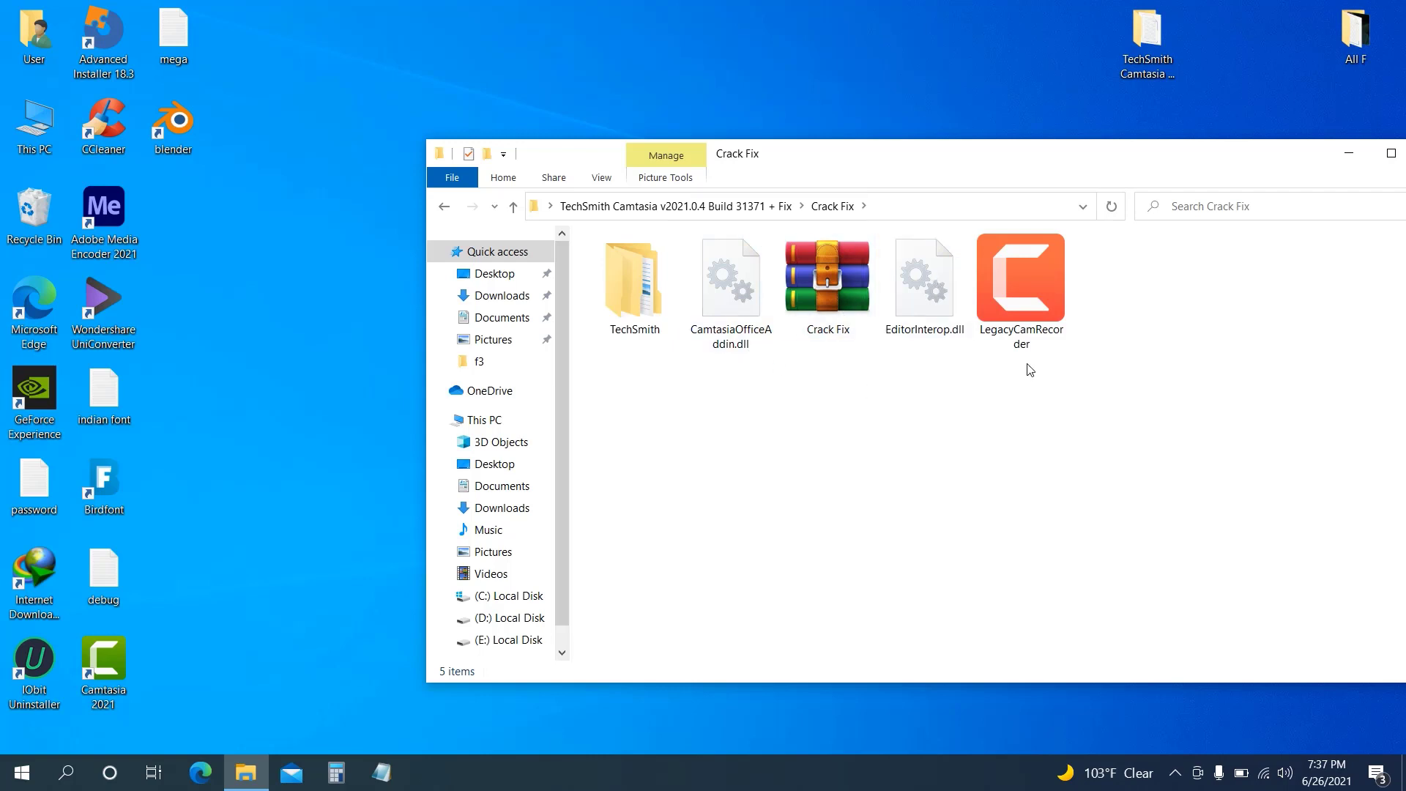
left_click_drag(630, 383, 750, 306)
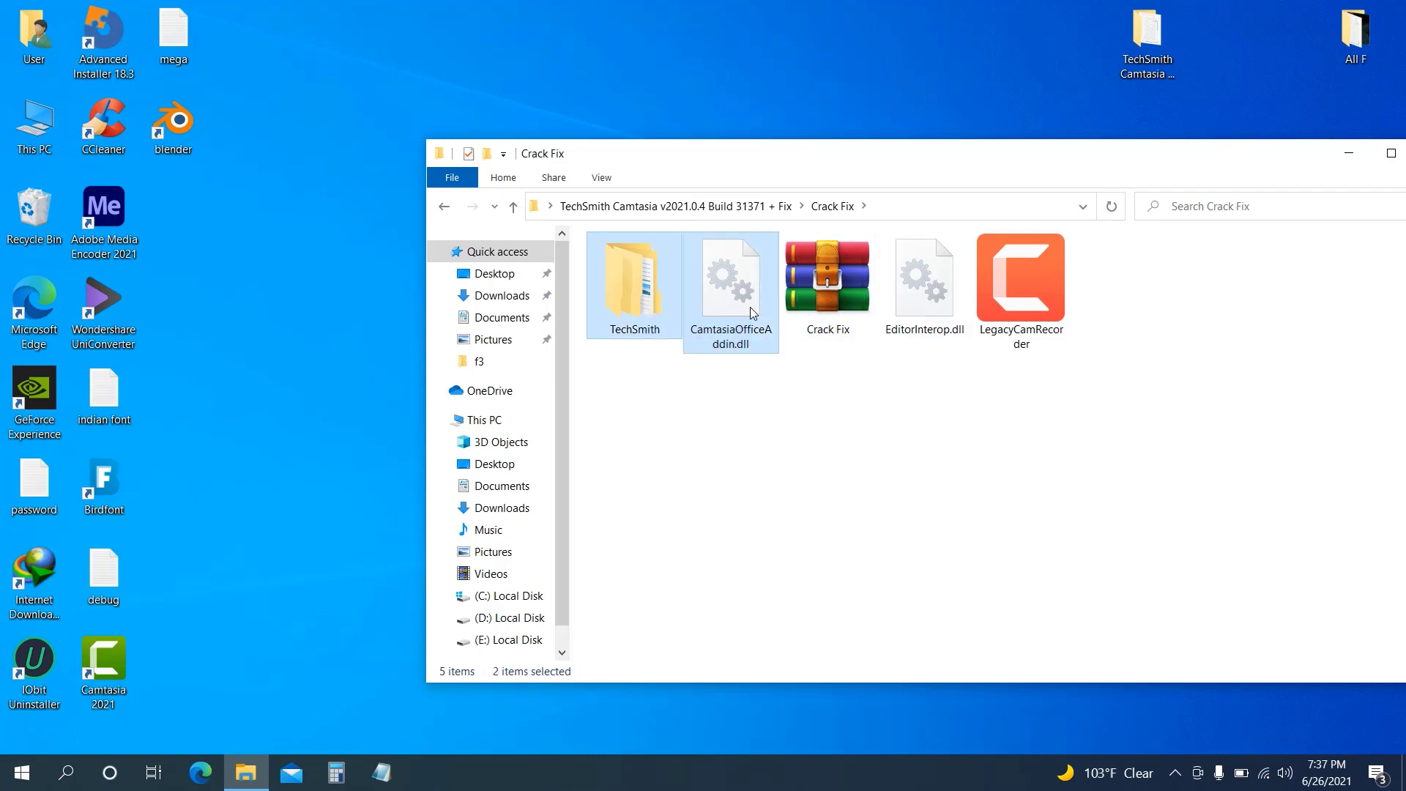
key("Delete")
left_click_drag(740, 364, 885, 276)
key("Delete")
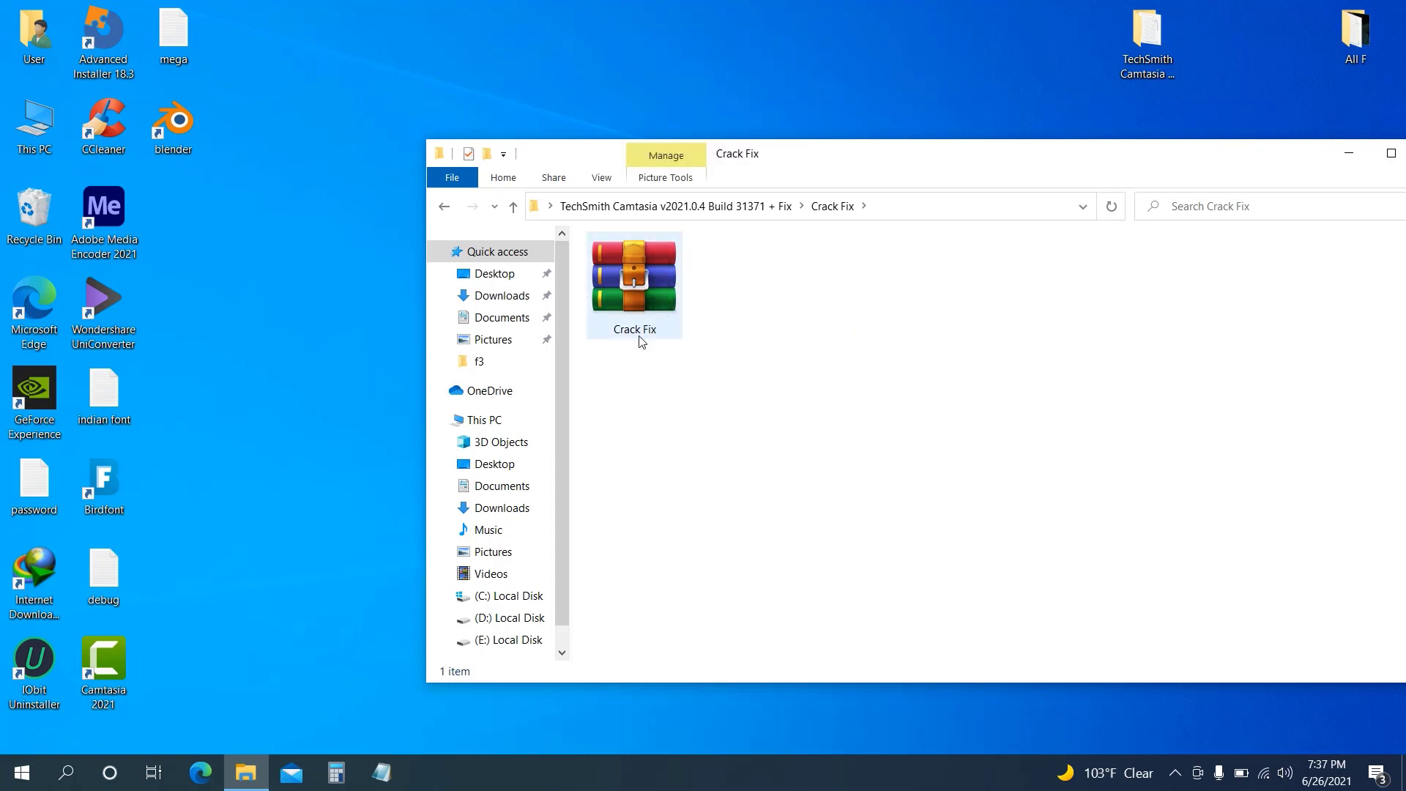
- Extract the Crack Fix archive into its current folder and move the archive to the desktop
left_click(650, 291)
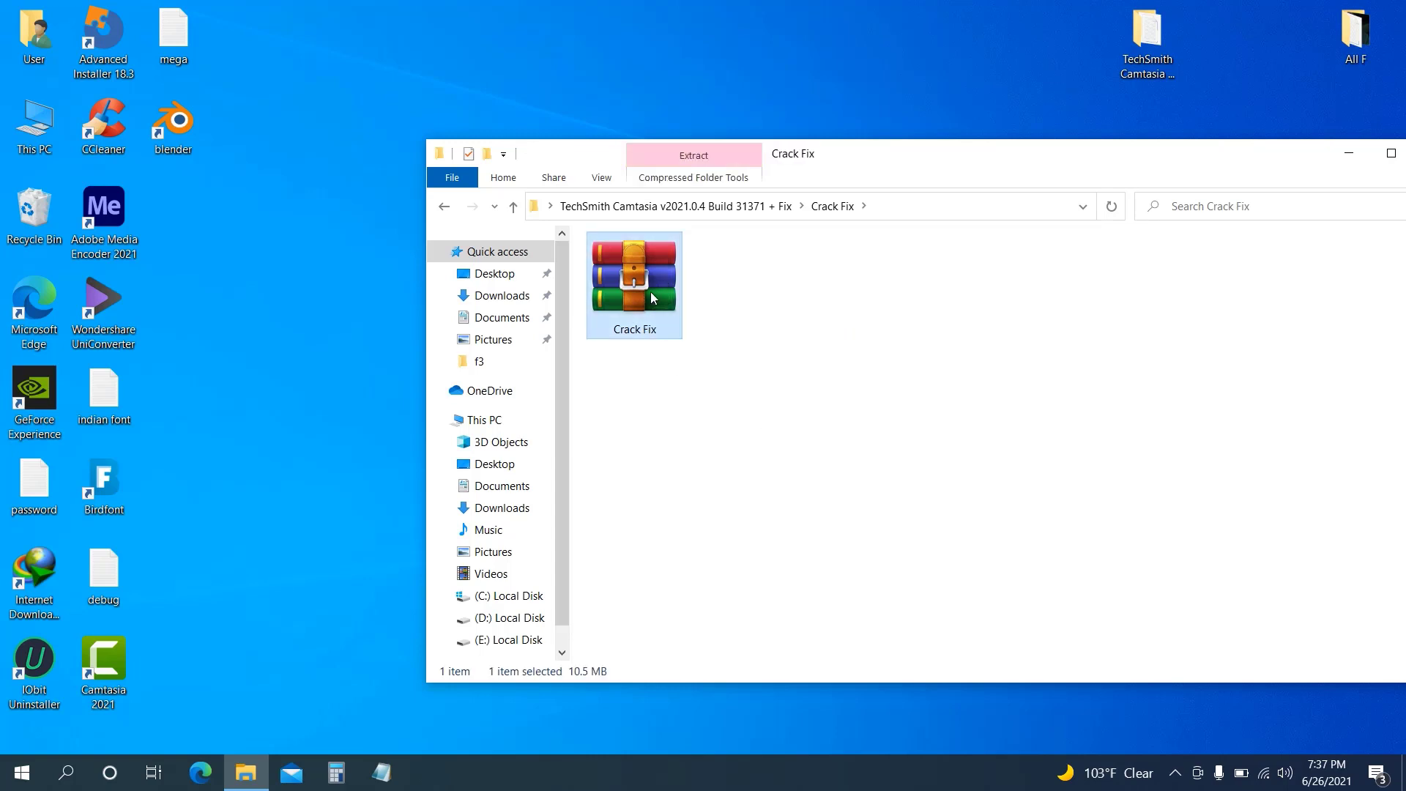
right_click(650, 291)
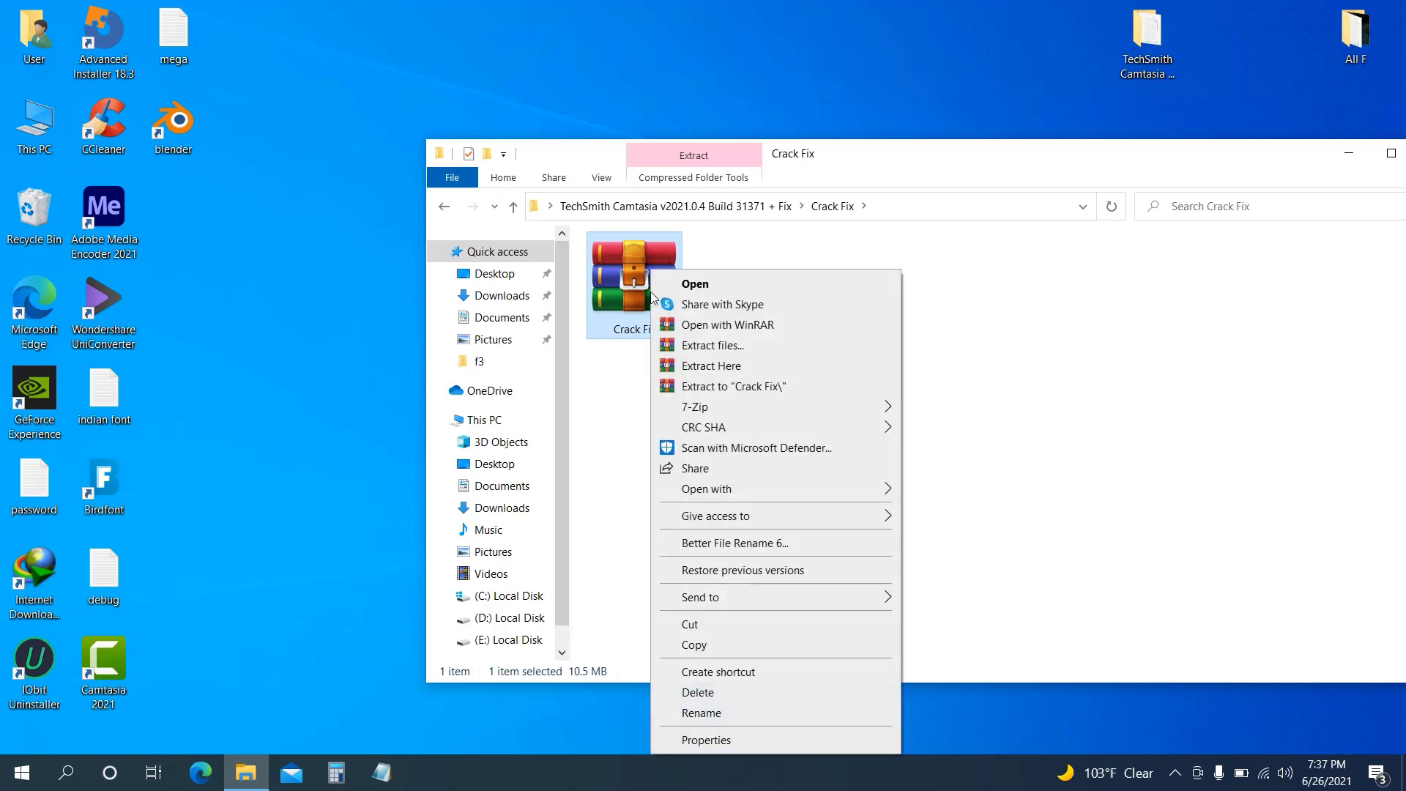
left_click(730, 366)
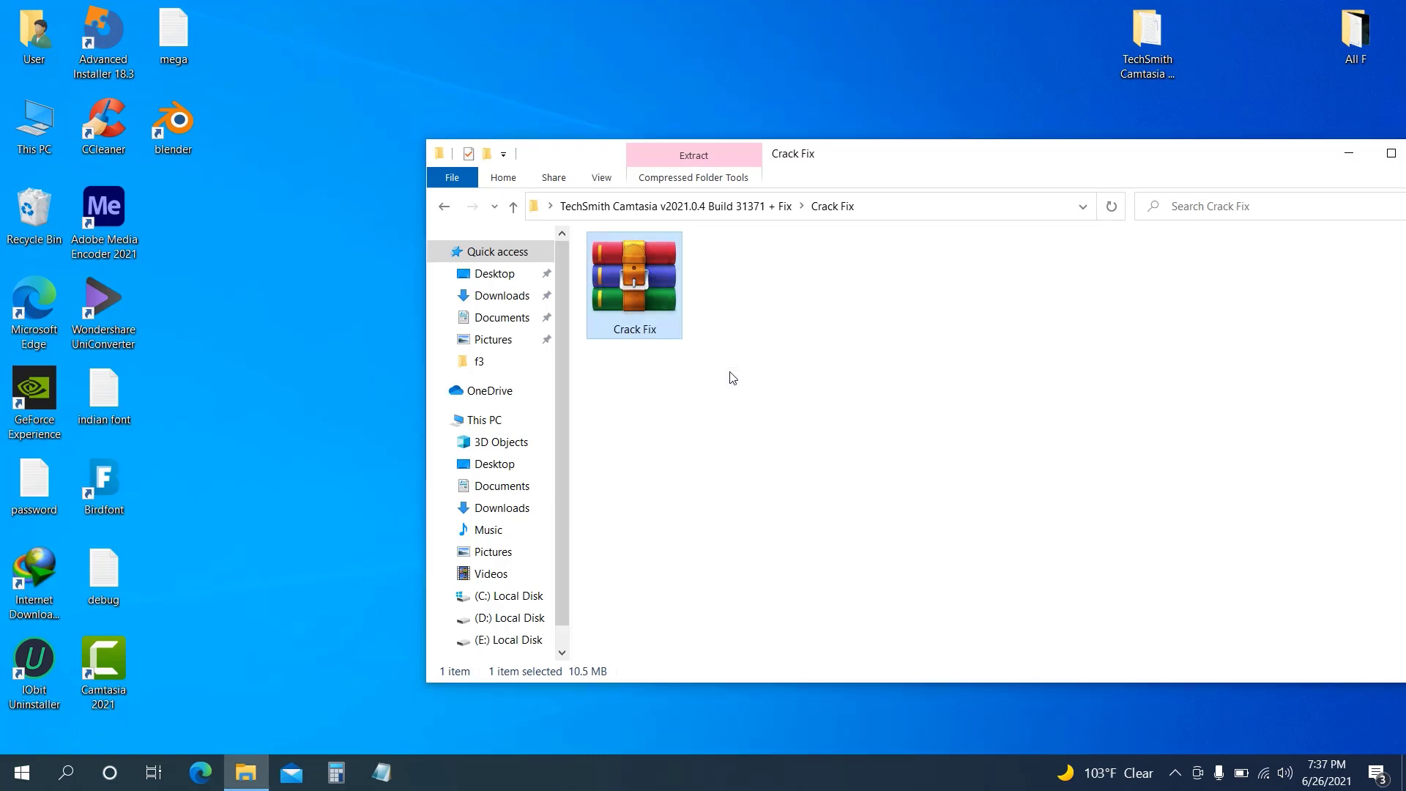
left_click_drag(839, 317, 249, 487)
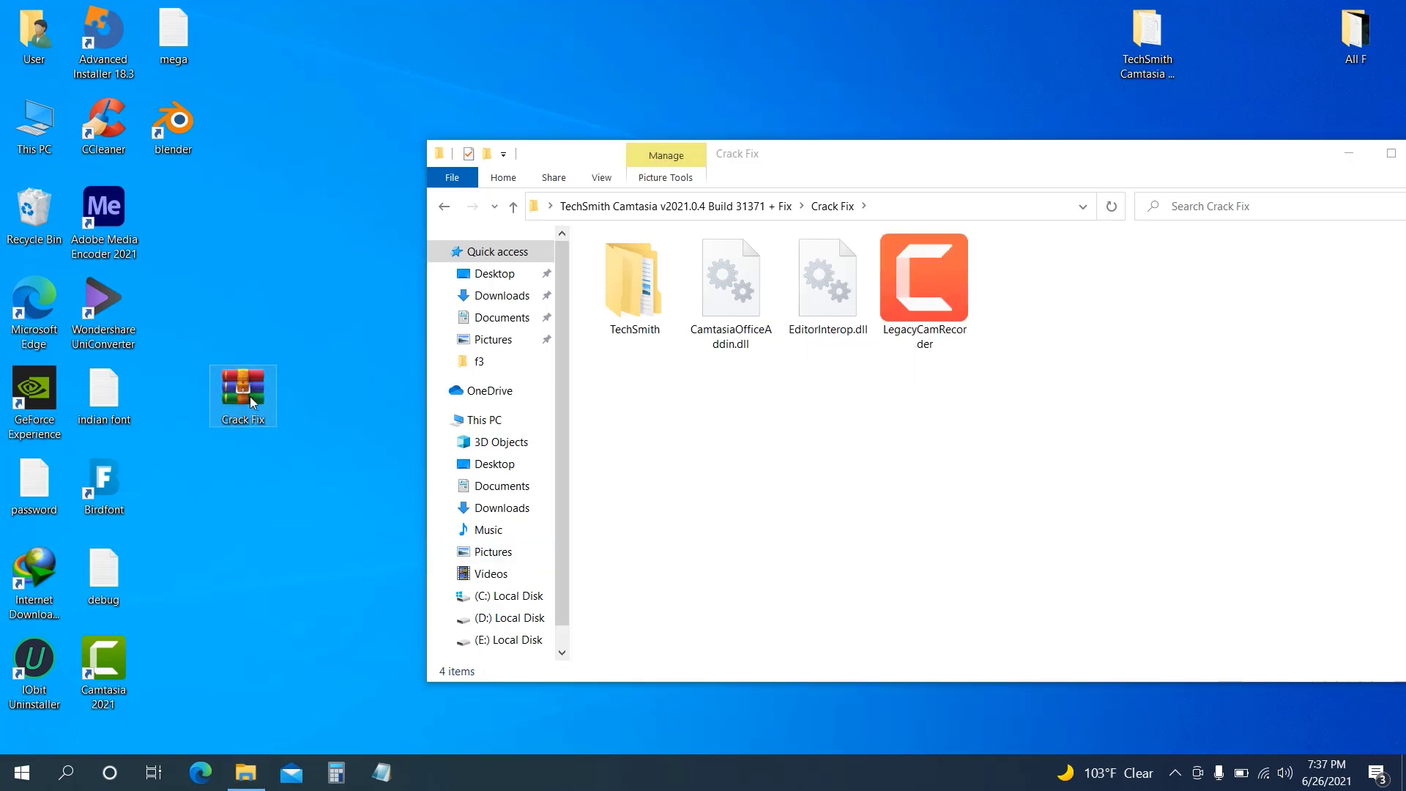
left_click_drag(245, 395, 813, 41)
left_click_drag(810, 154, 808, 245)
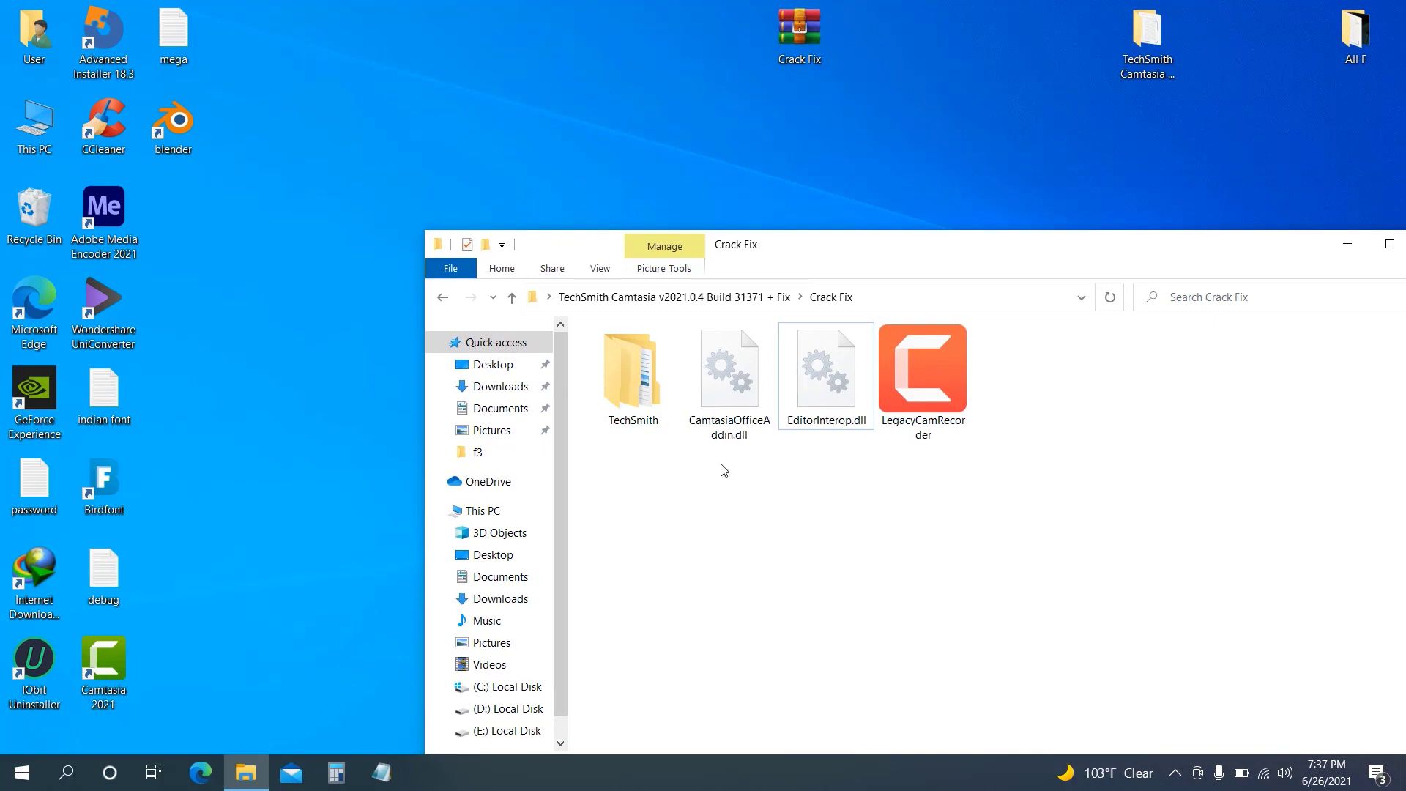
- Cut CamtasiaOfficeAddin.dll, EditorInterop.dll and LegacyCamRecorder, and open the file location of the Camtasia 2021 desktop shortcut
left_click_drag(724, 471, 944, 368)
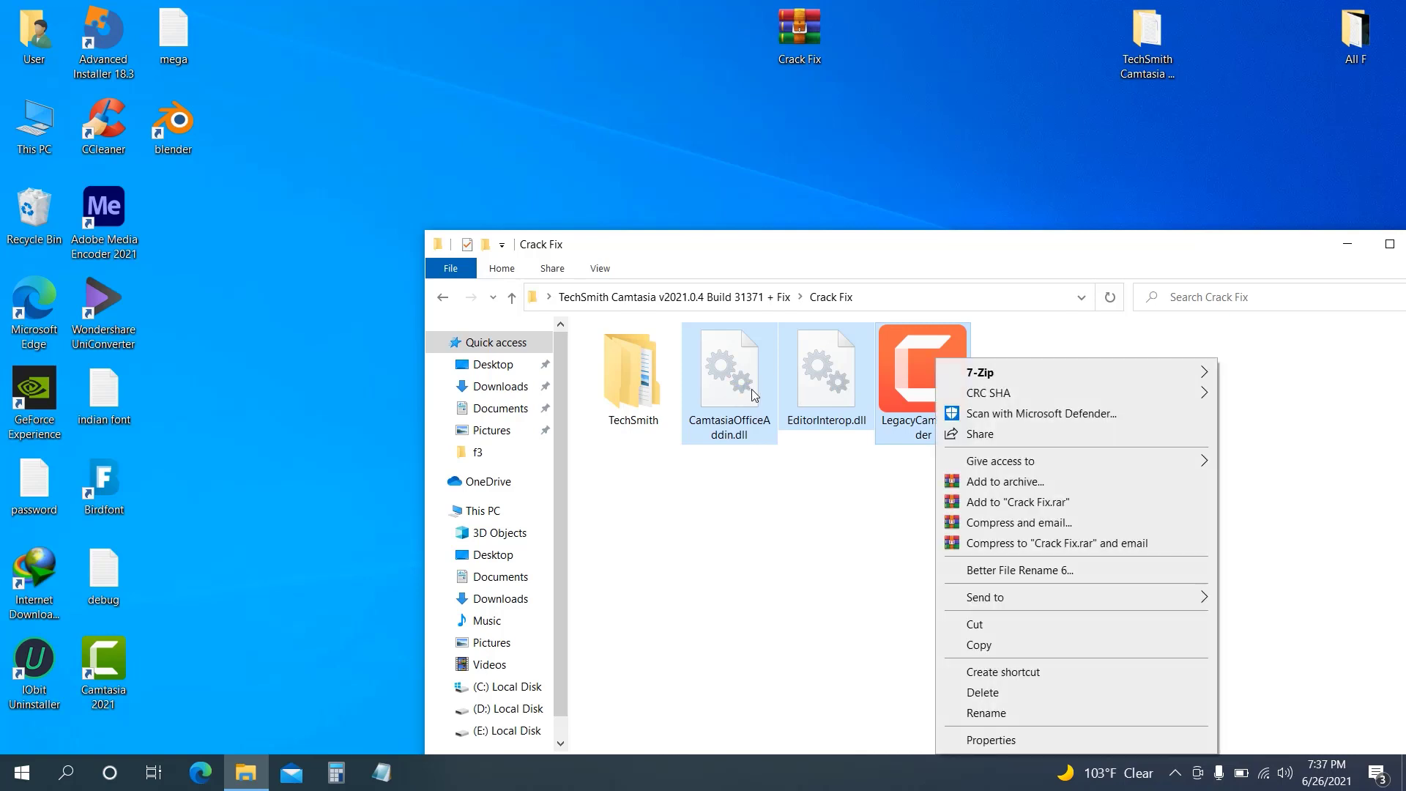
left_click(981, 625)
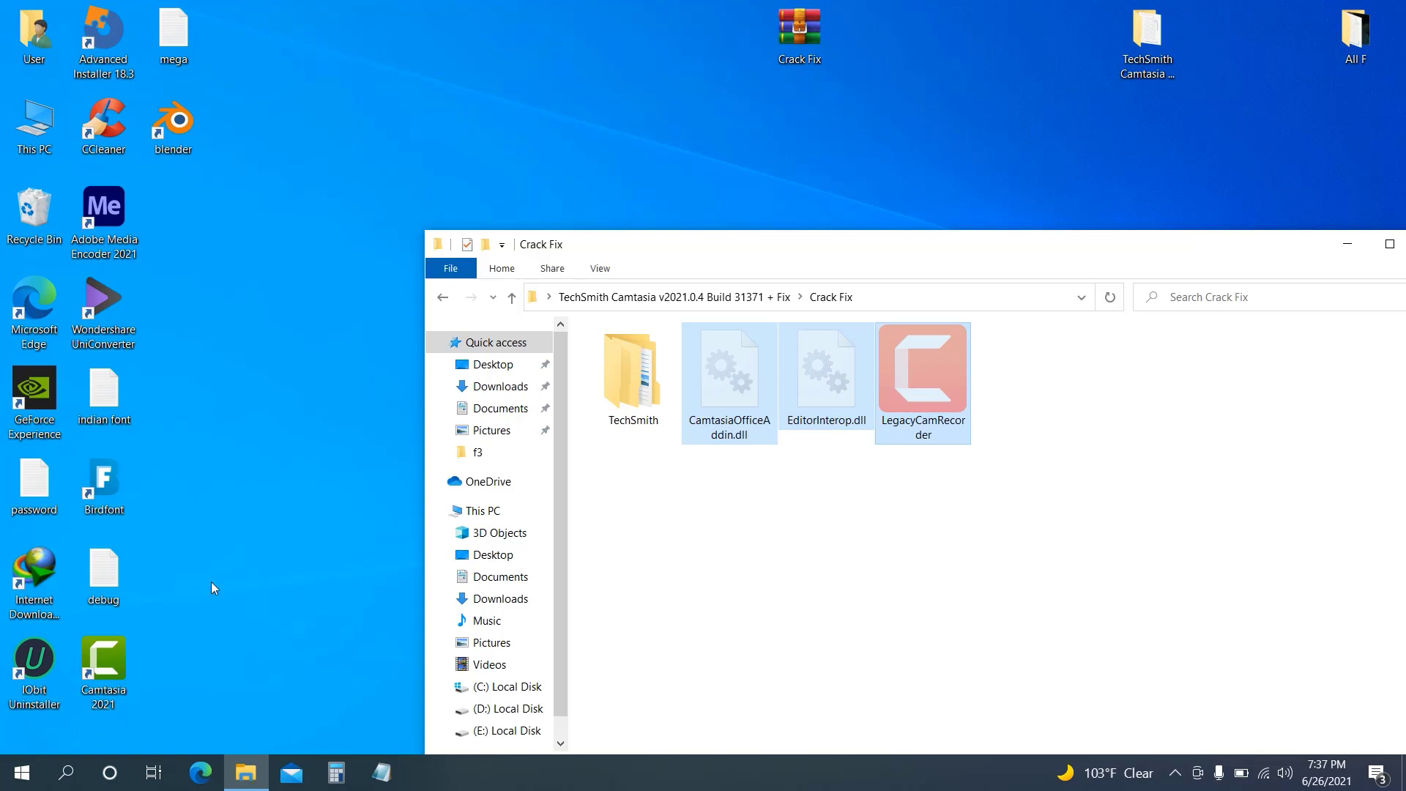
double_click(105, 674)
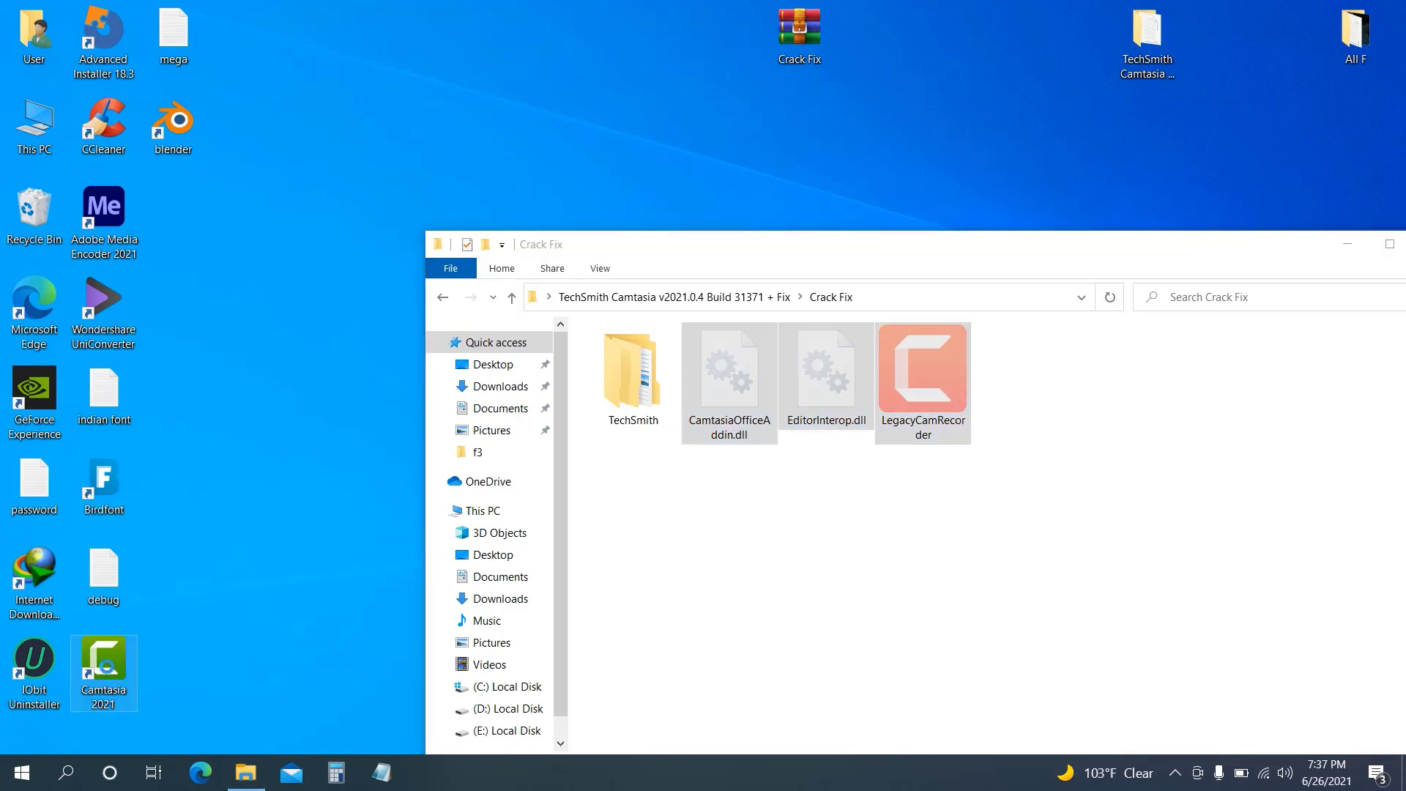
right_click(107, 668)
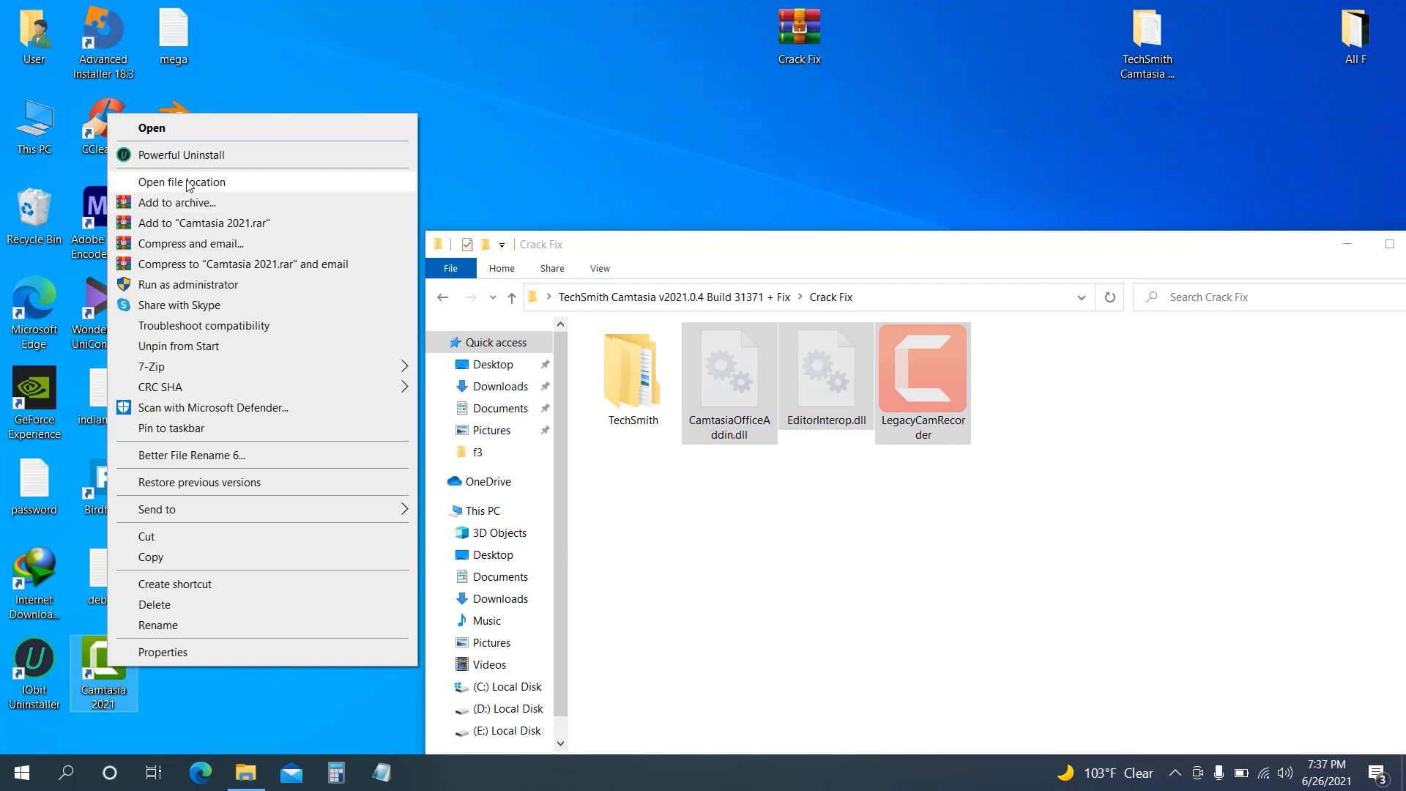
left_click(221, 184)
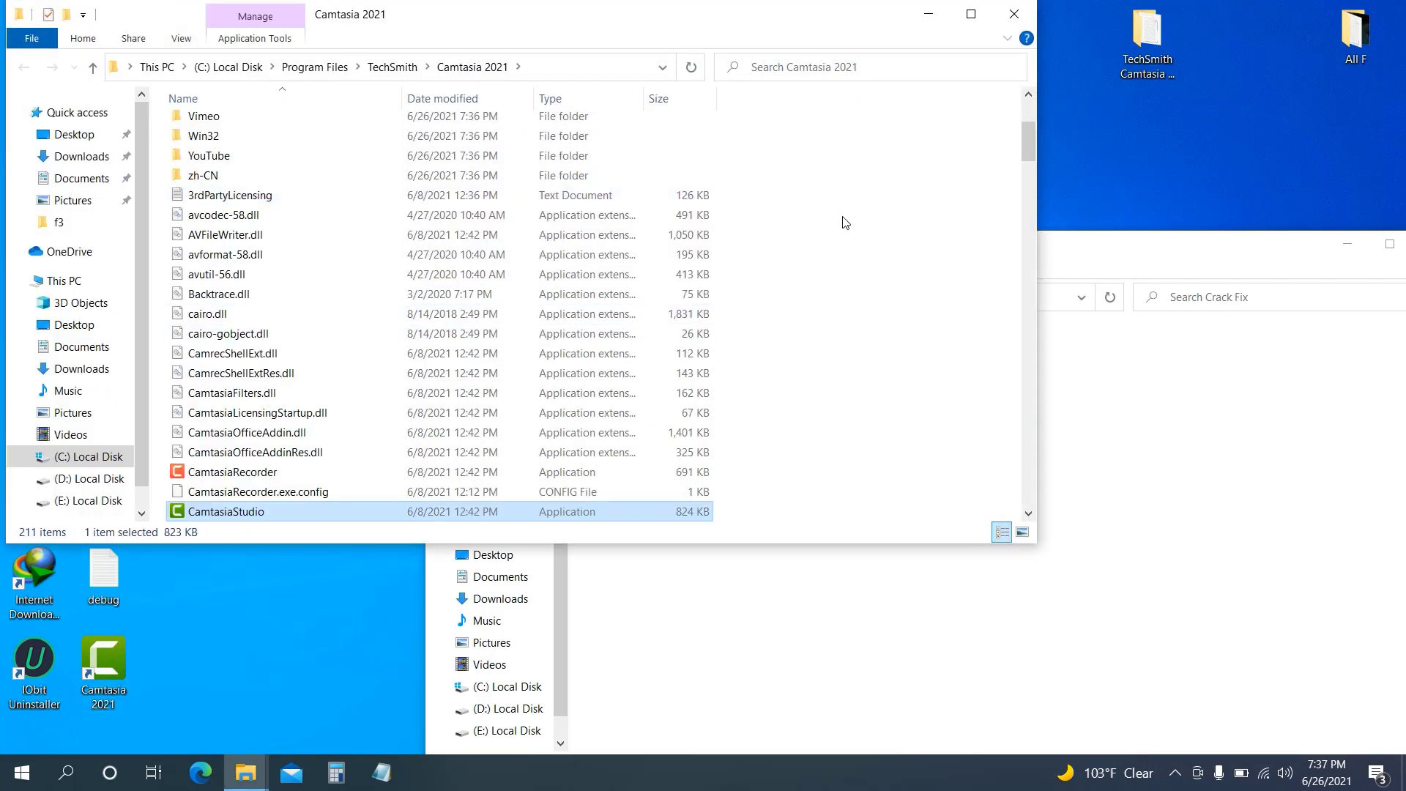
- Paste the three cut files into the Camtasia 2021 program folder, replacing the existing ones with administrator permission, and close the folder
right_click(841, 217)
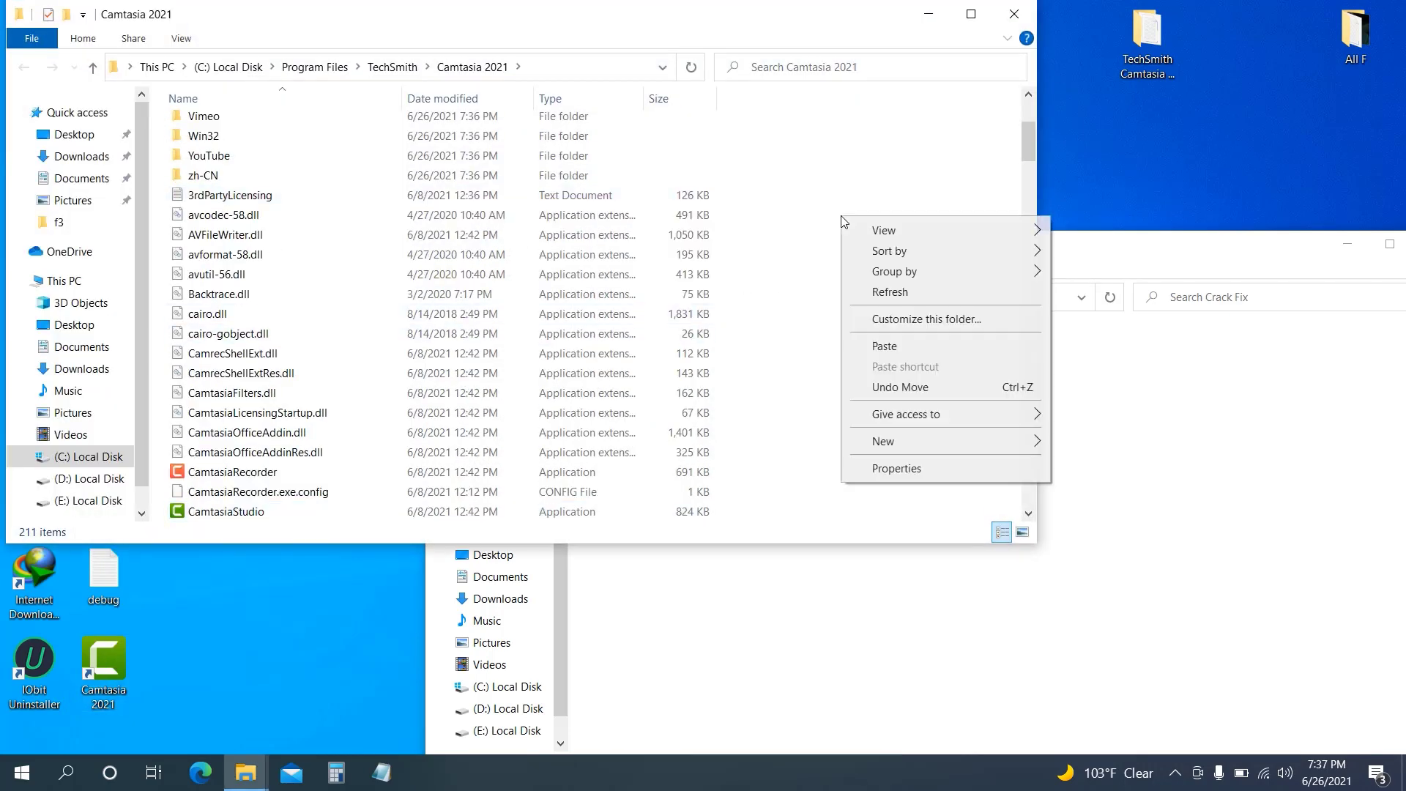
left_click(878, 345)
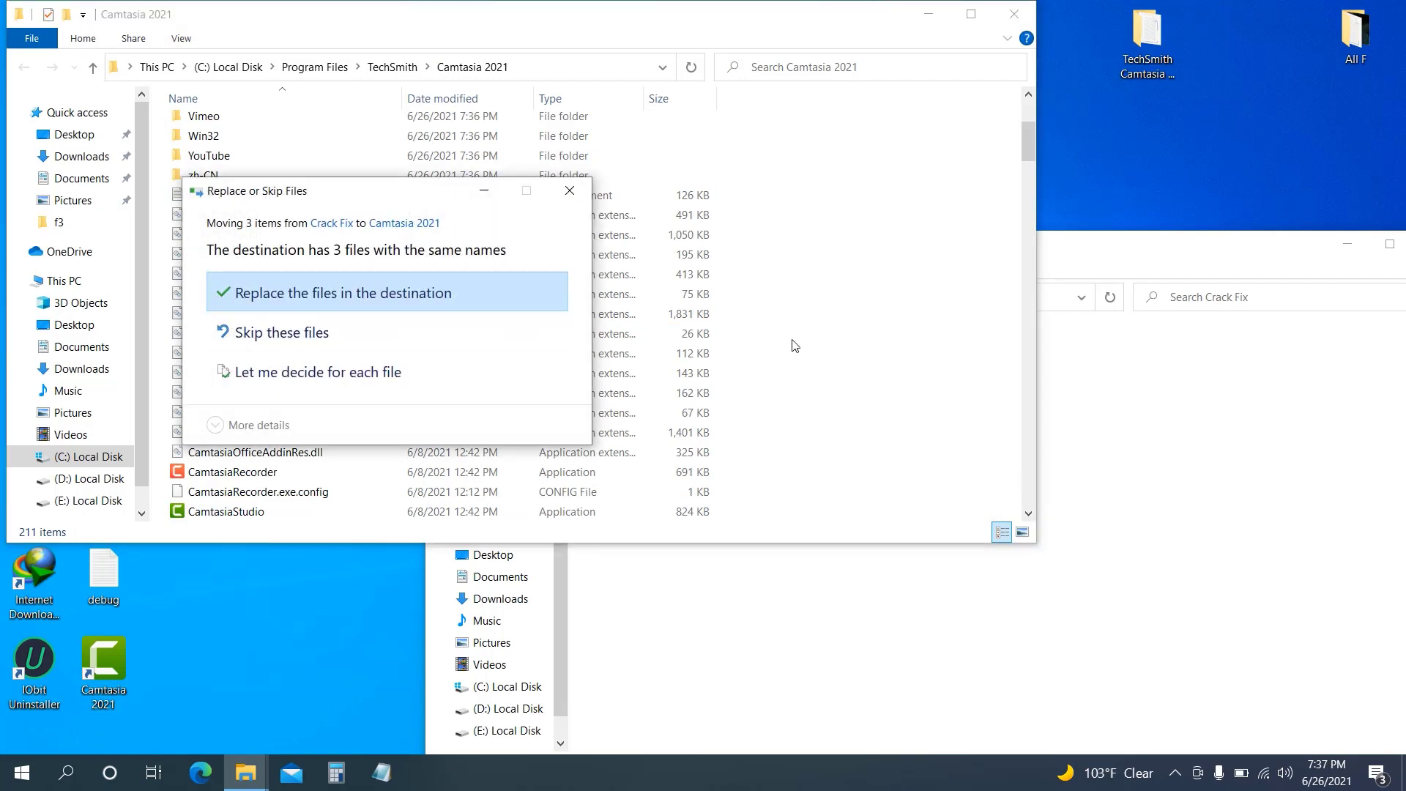
left_click(337, 297)
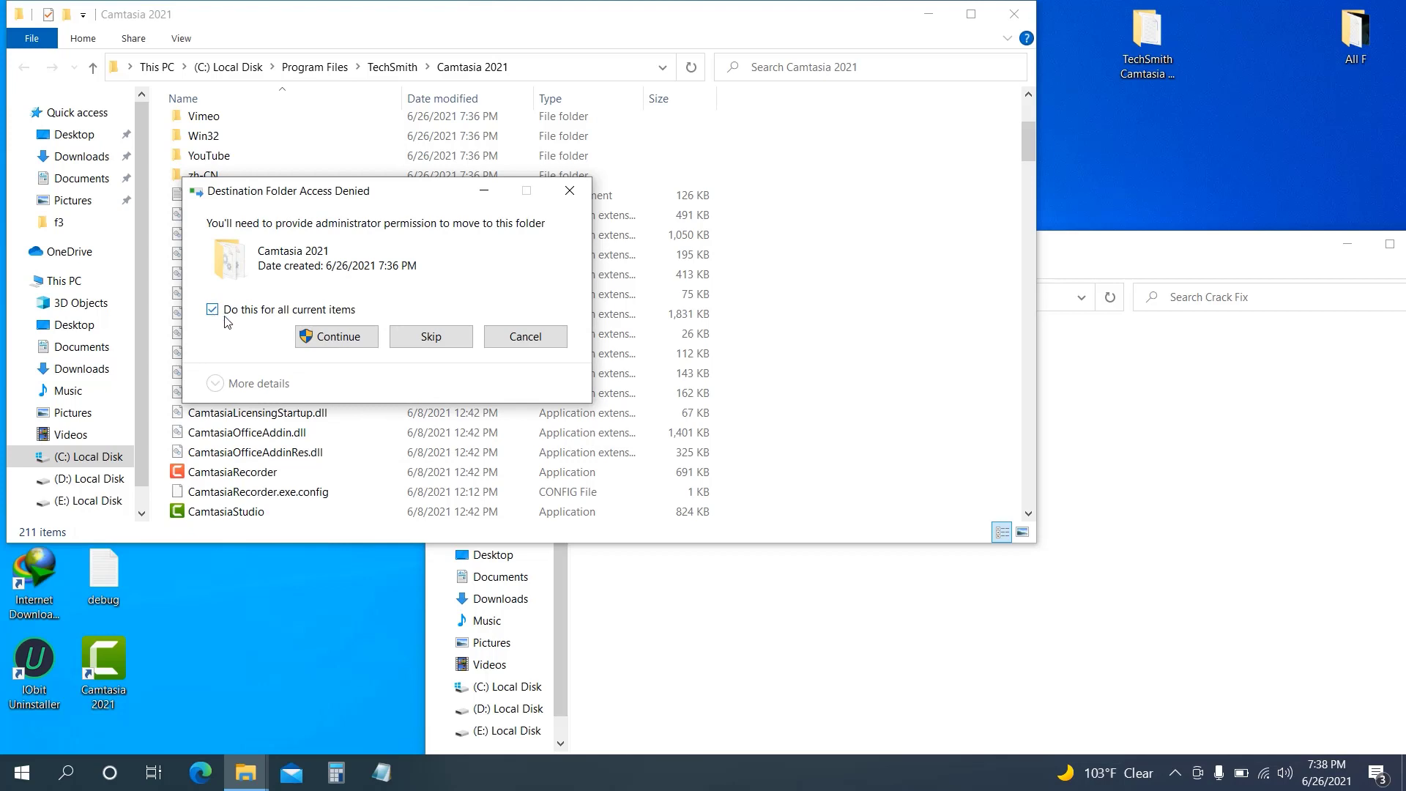
left_click(337, 338)
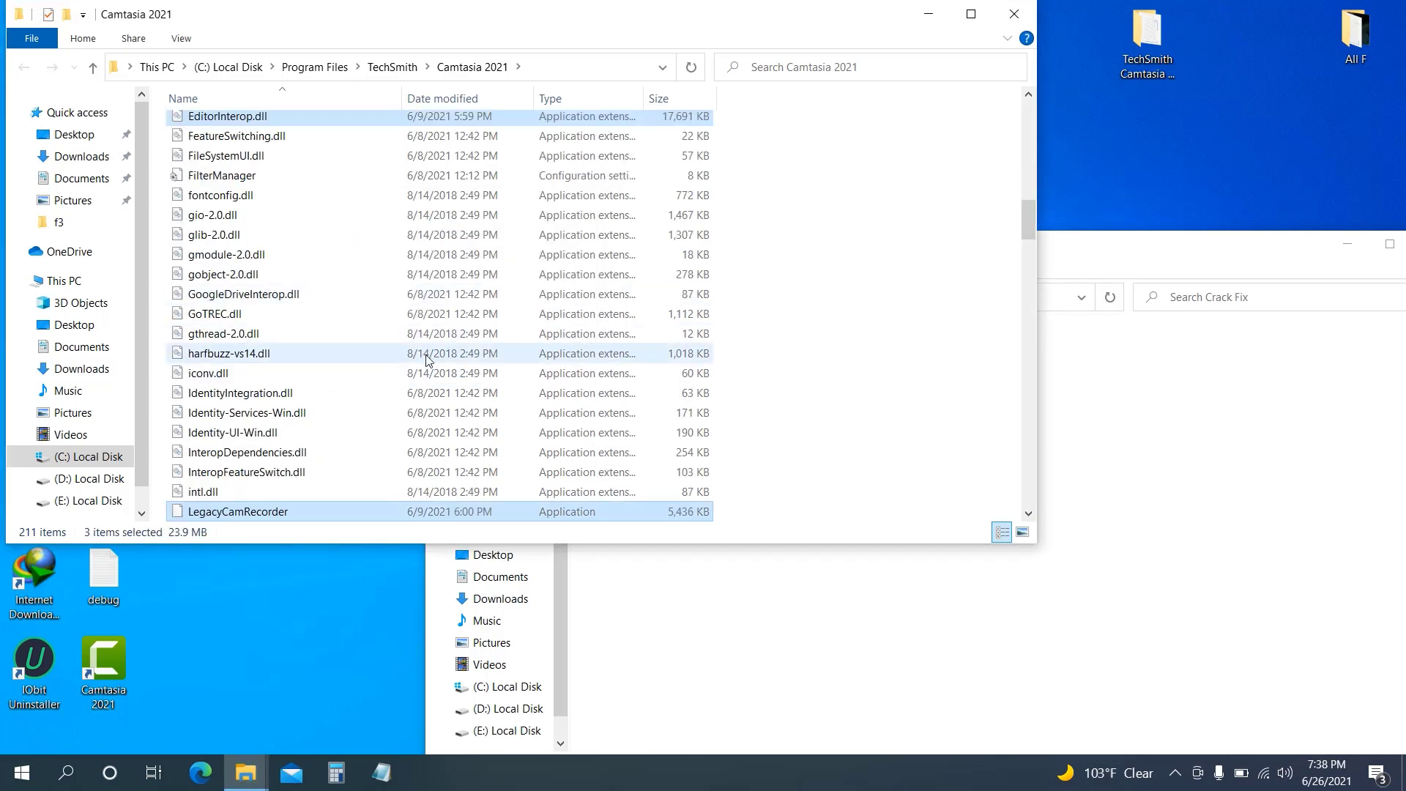
left_click(1013, 13)
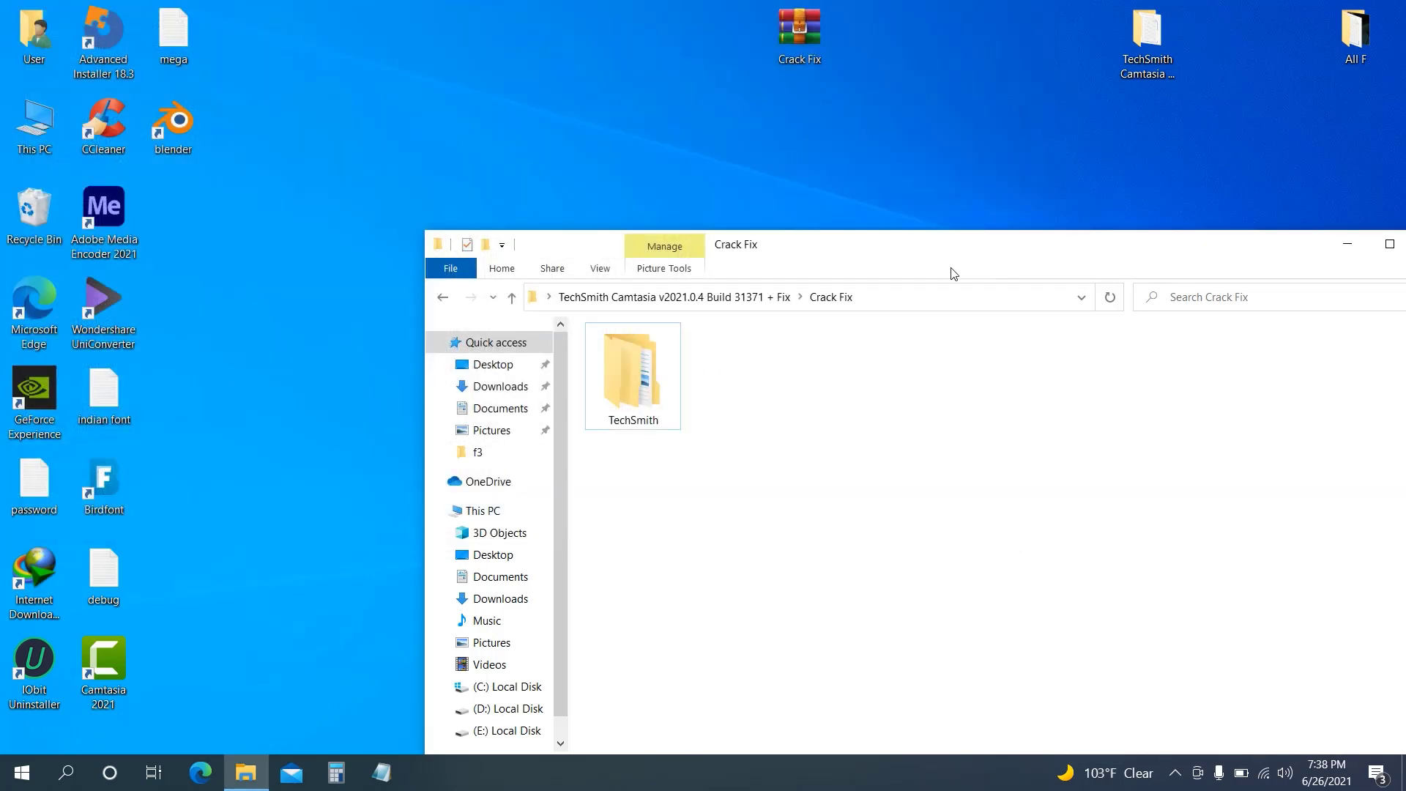
right_click(642, 390)
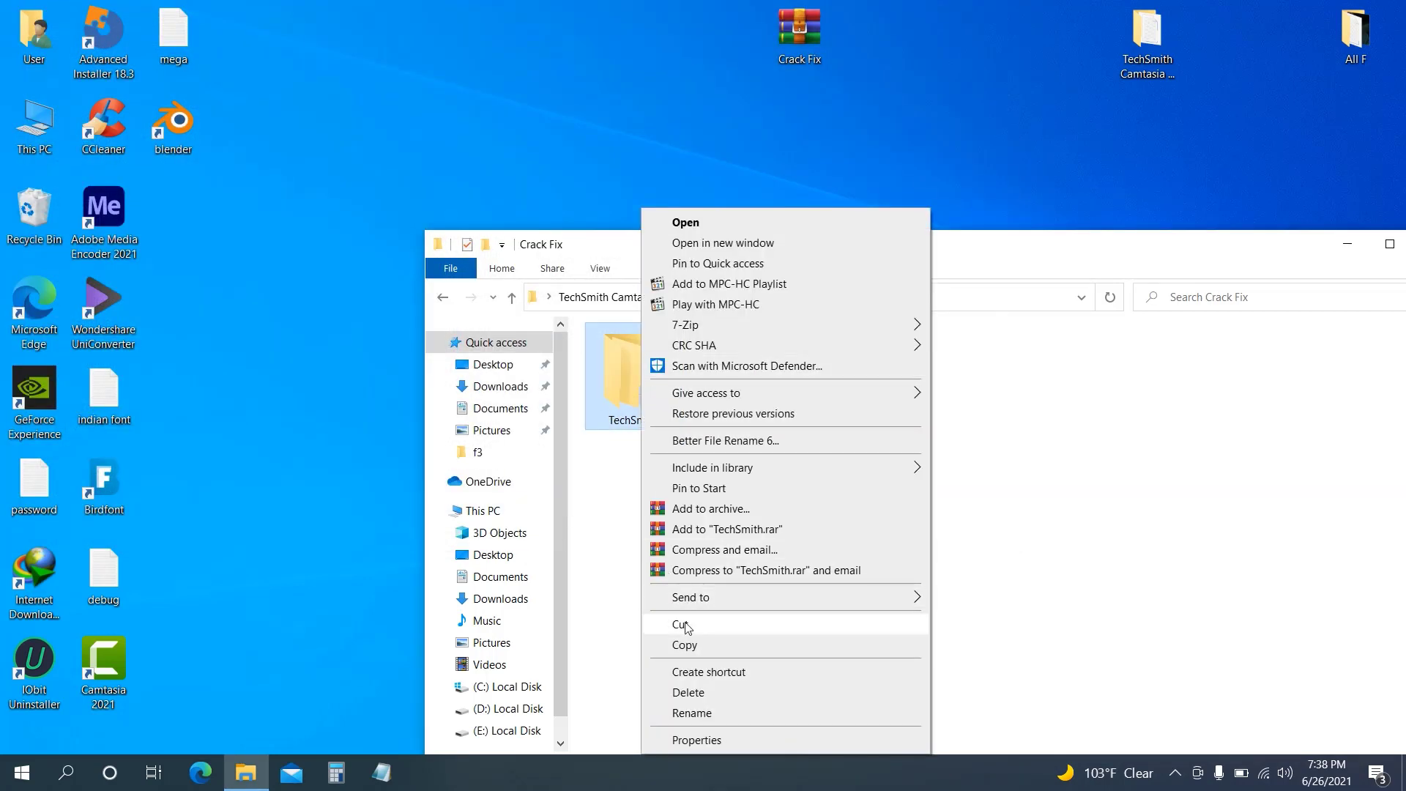
left_click(677, 623)
left_click_drag(754, 246, 740, 280)
right_click(757, 440)
left_click(805, 516)
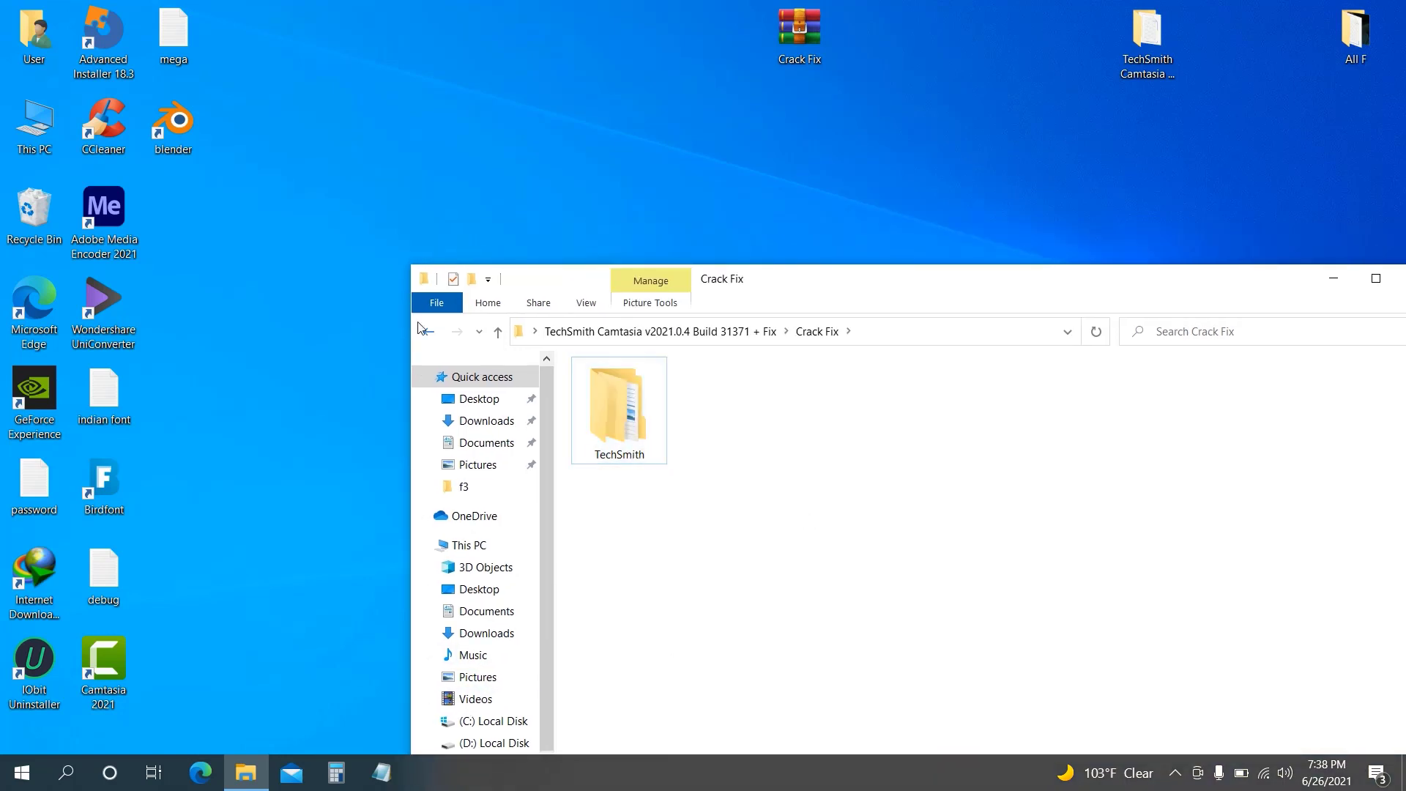
- Go back to the parent folder and open the Instructions! text file
left_click(428, 331)
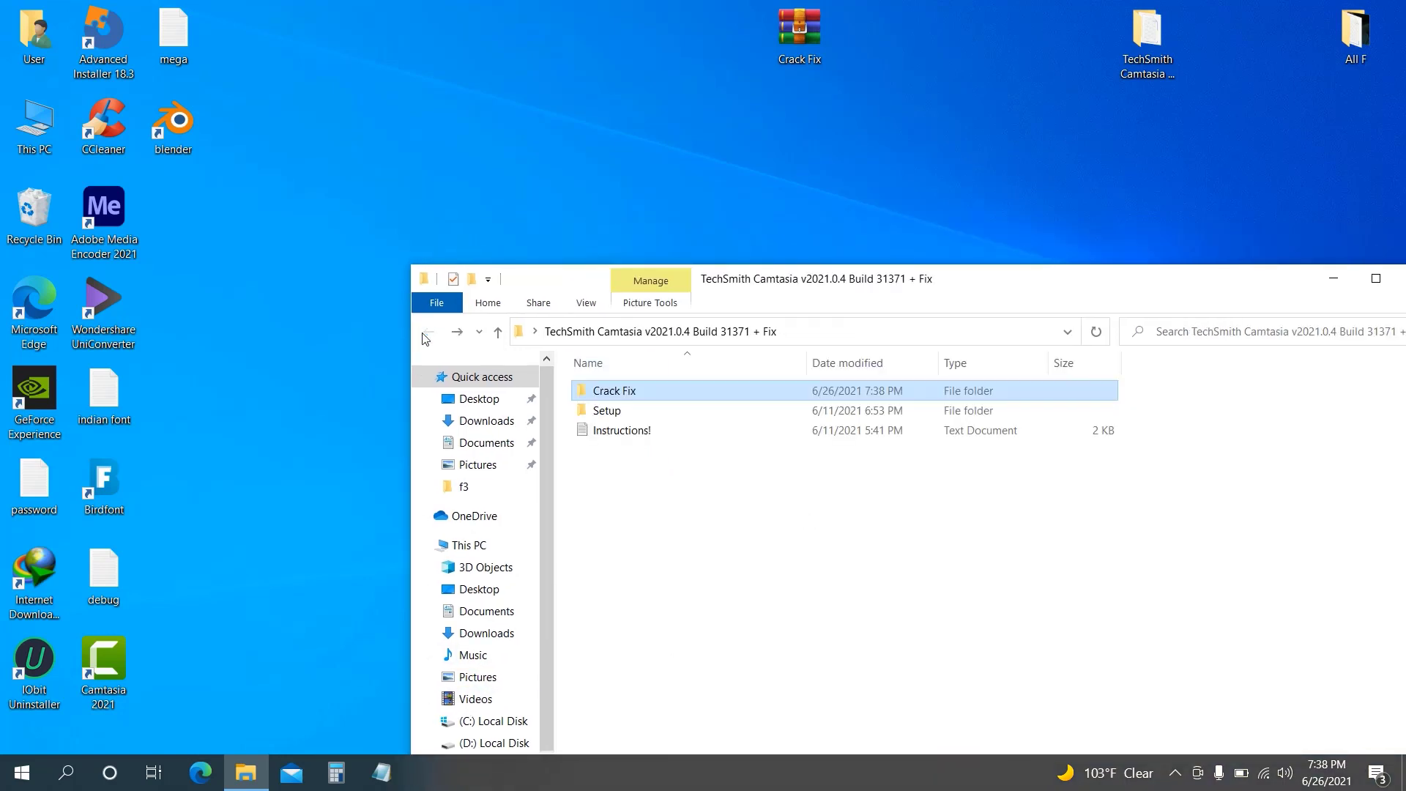
double_click(622, 431)
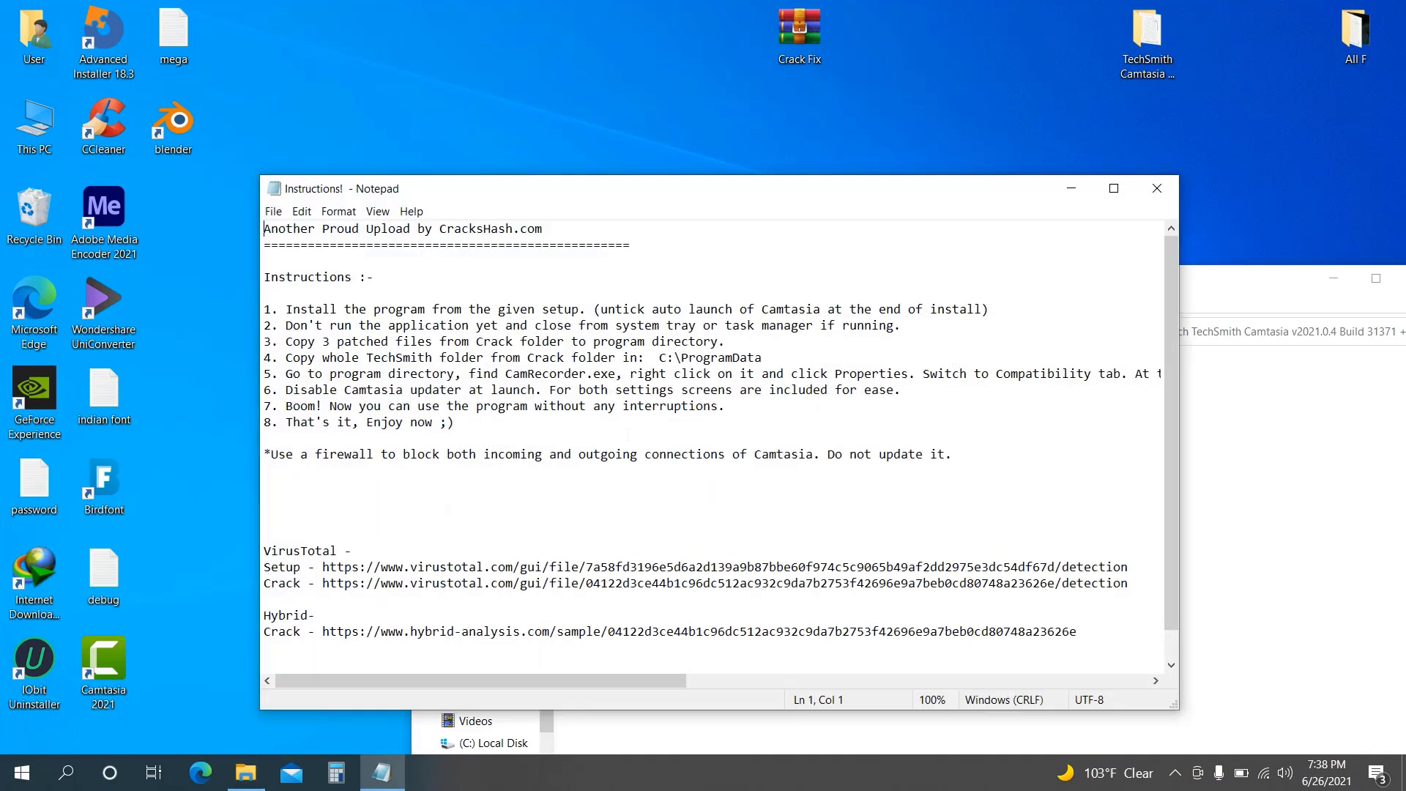
left_click_drag(684, 196, 674, 218)
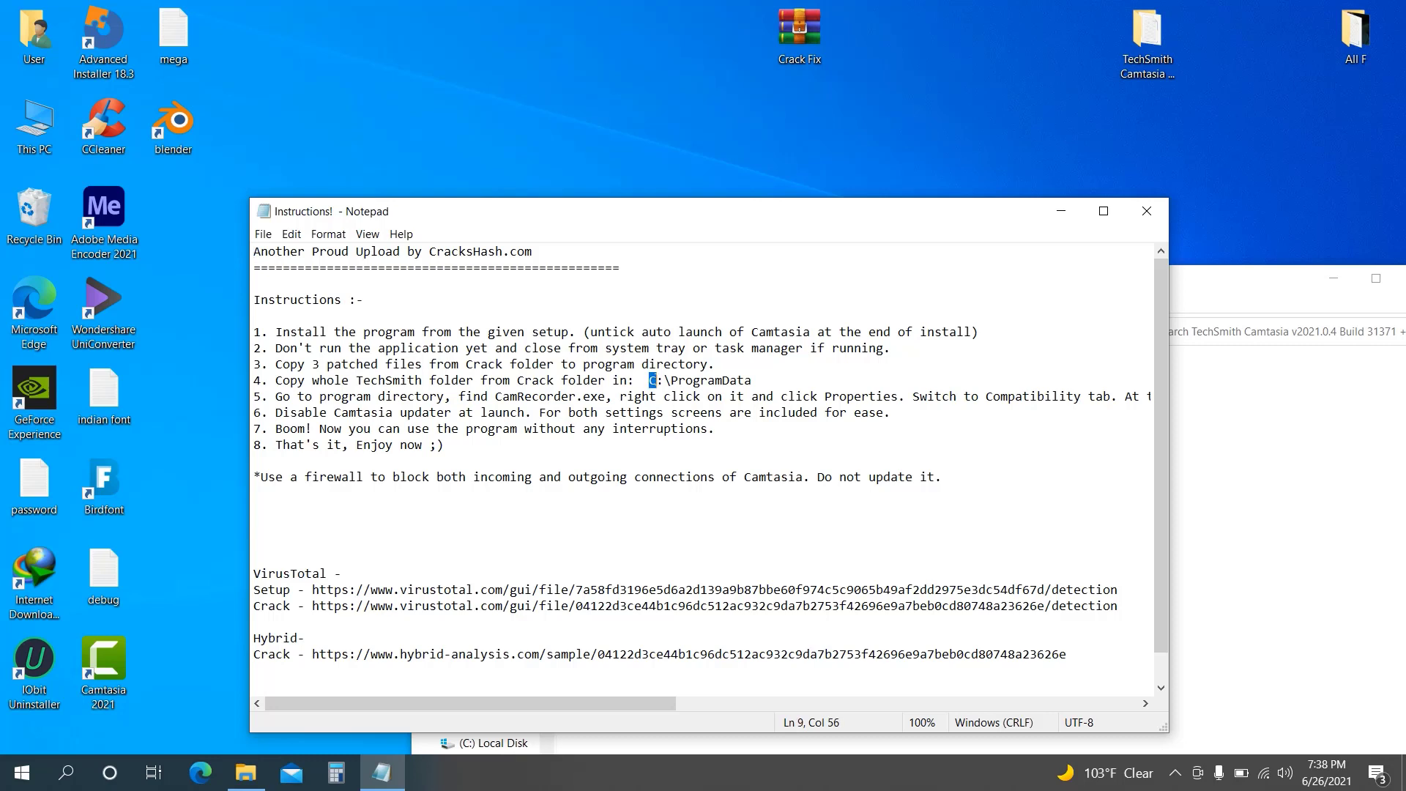
- Copy the path C:\ProgramData from line 4 of the instructions
left_click_drag(657, 380, 751, 380)
left_click(635, 380)
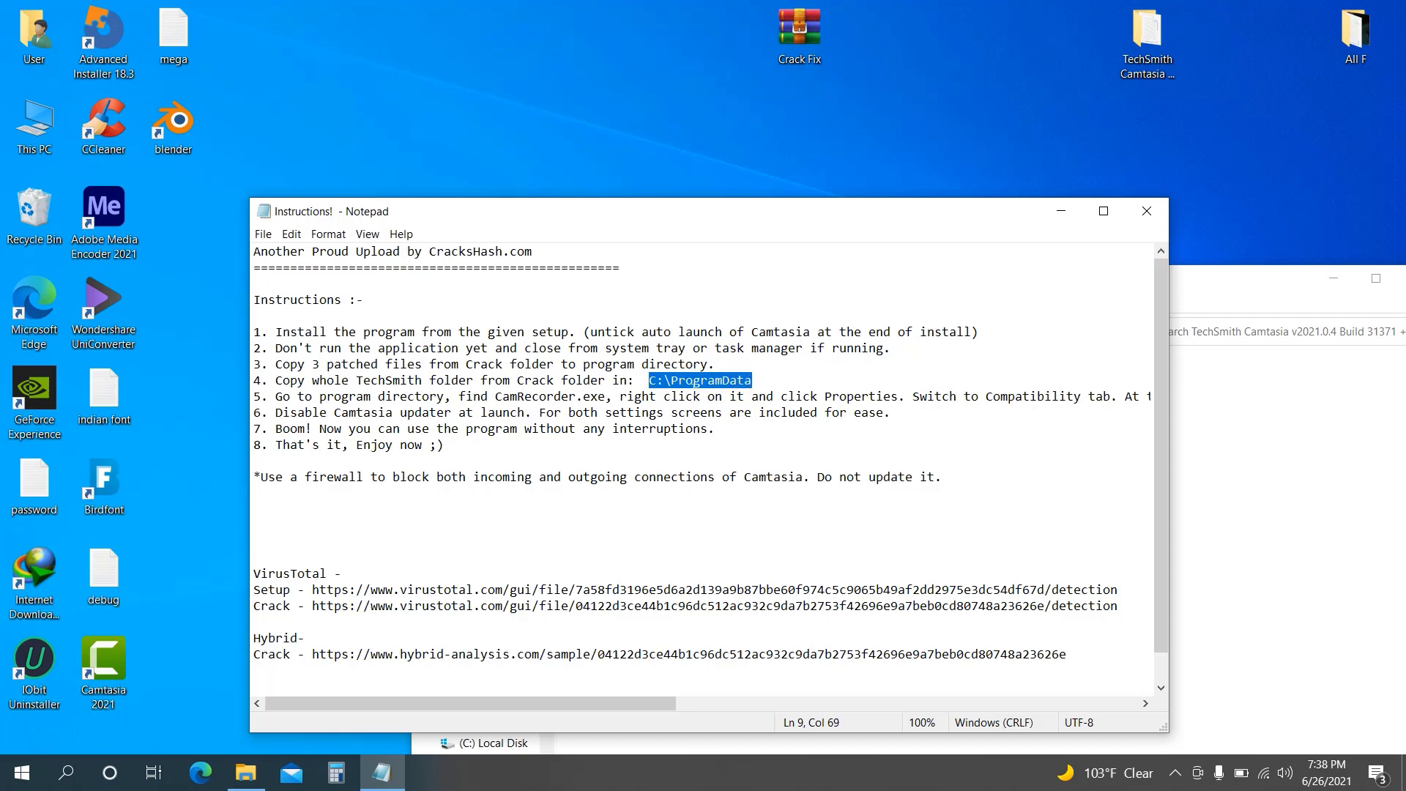
right_click(736, 386)
left_click(766, 431)
left_click(651, 380)
double_click(651, 380)
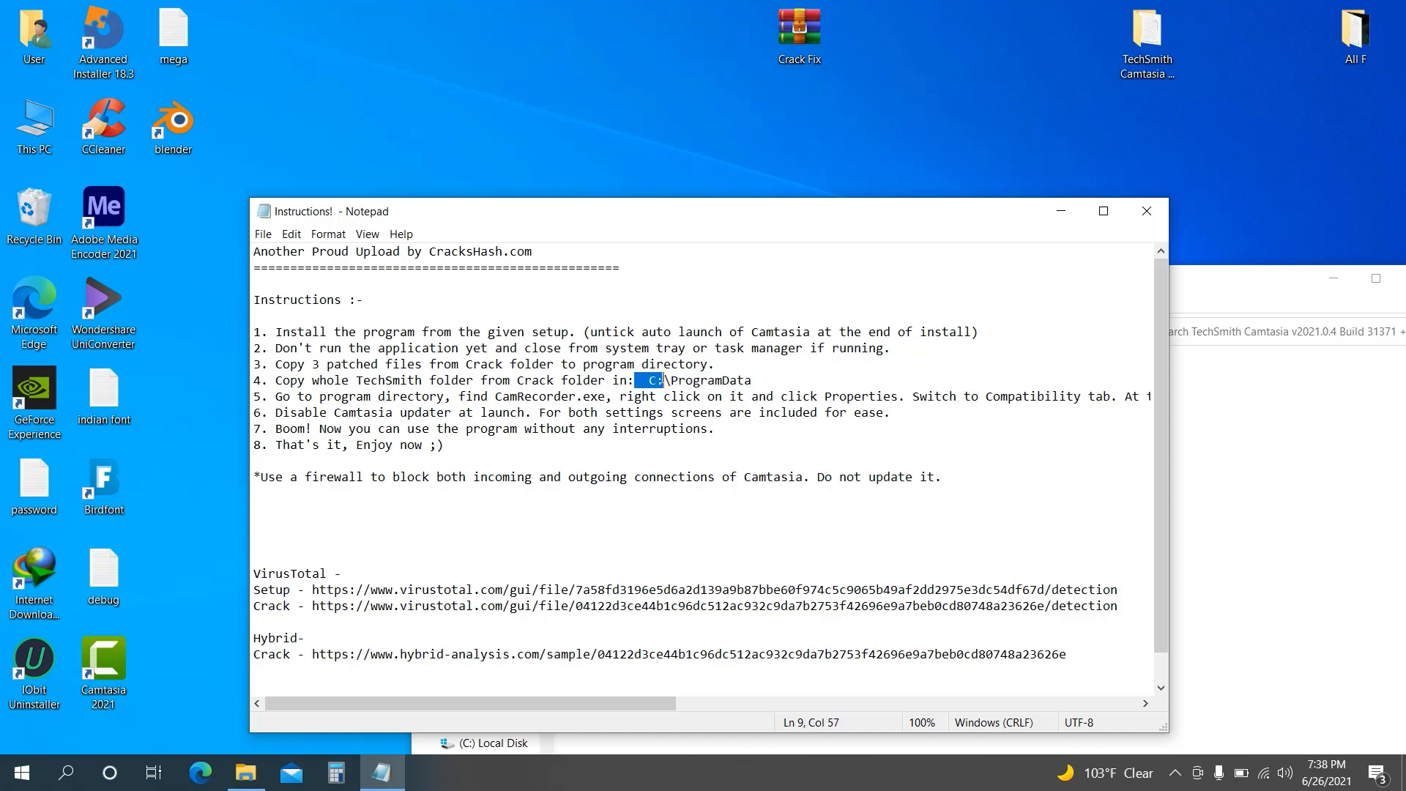
left_click(657, 380)
left_click_drag(656, 380, 752, 380)
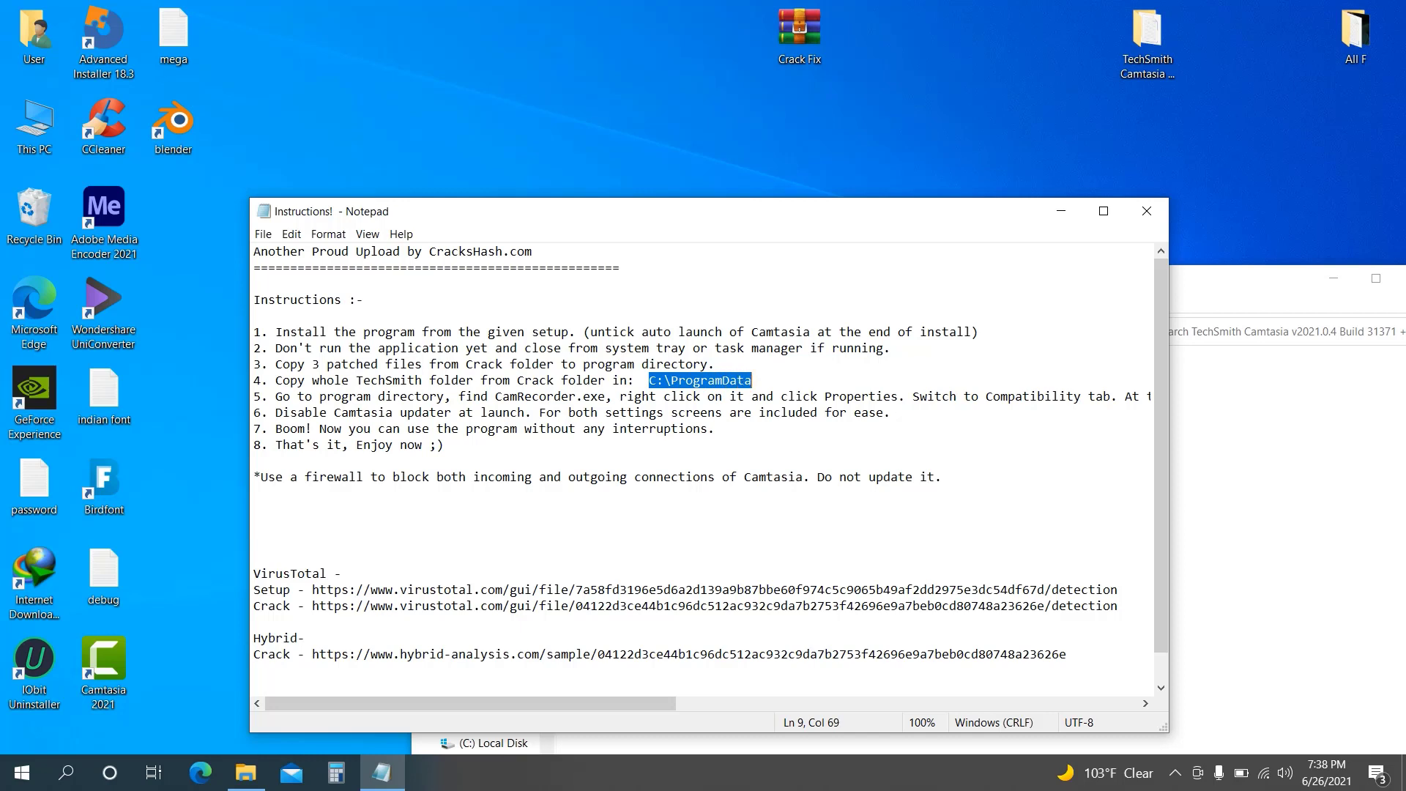
left_click(700, 380)
left_click_drag(657, 381, 747, 380)
left_click(730, 380)
right_click(746, 380)
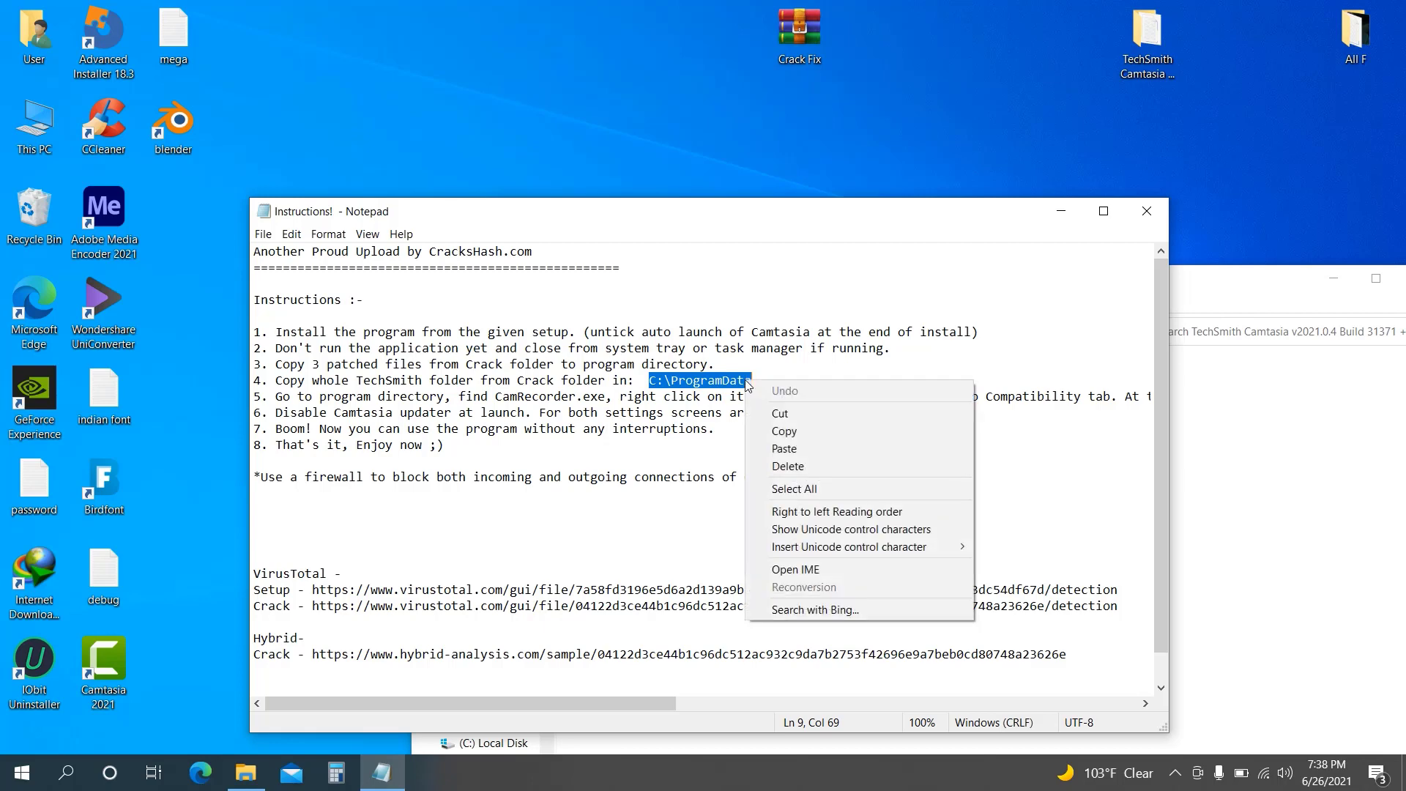
left_click(775, 431)
- Open the C: drive from This PC and go to the copied path C:\ProgramData
double_click(45, 143)
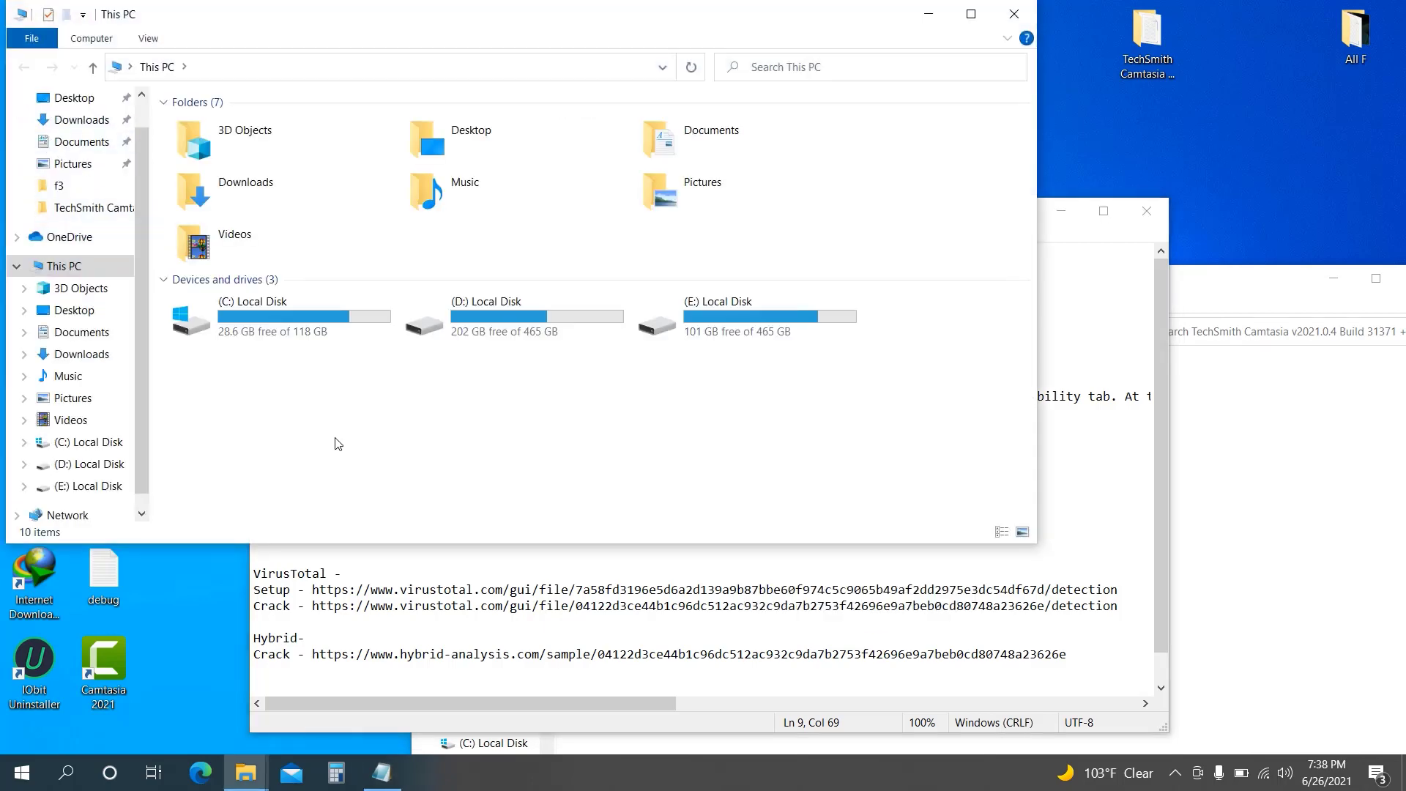
double_click(246, 313)
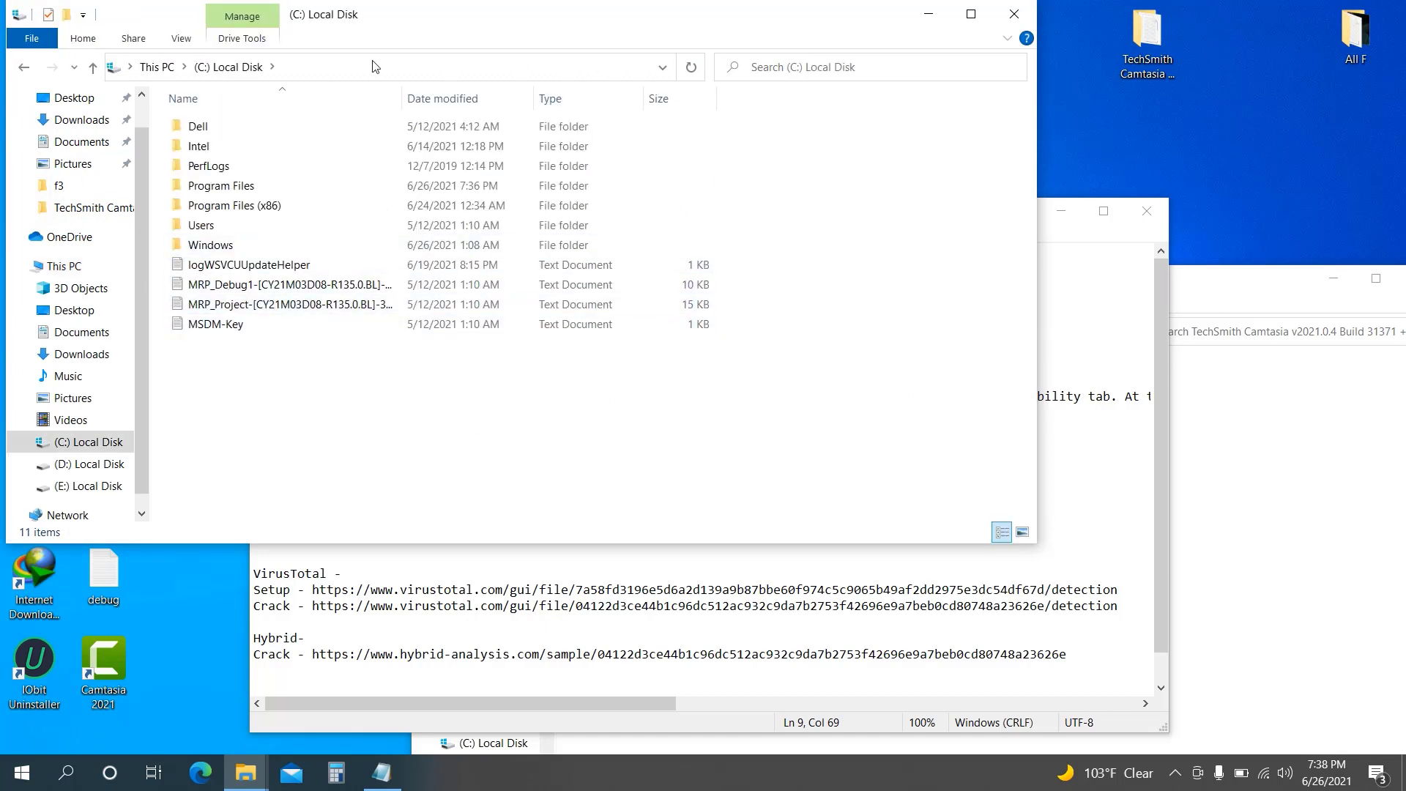
left_click(452, 67)
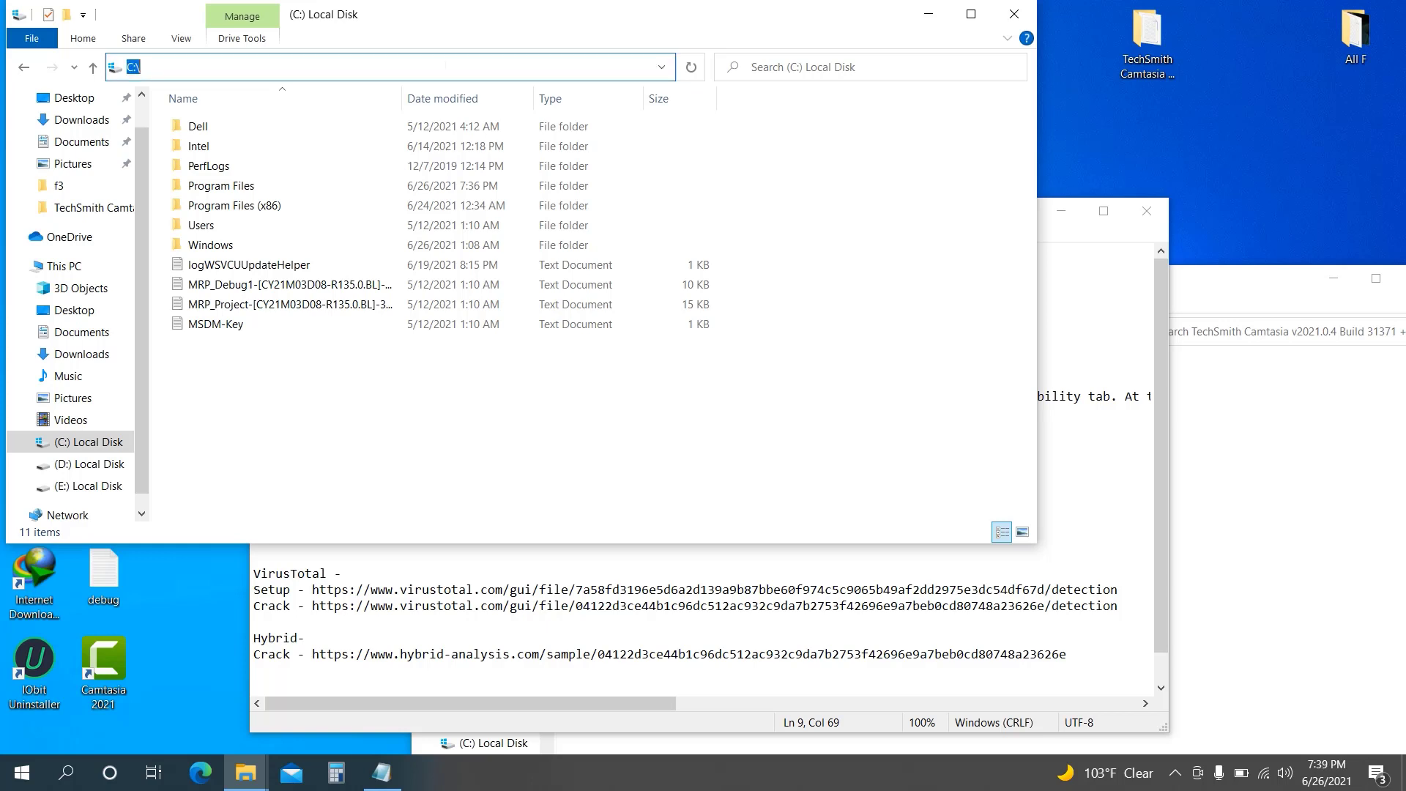
left_click(419, 66)
key("BackSpace")
key("BackSpace")
key("BackSpace")
right_click(216, 67)
left_click(245, 136)
left_click(691, 67)
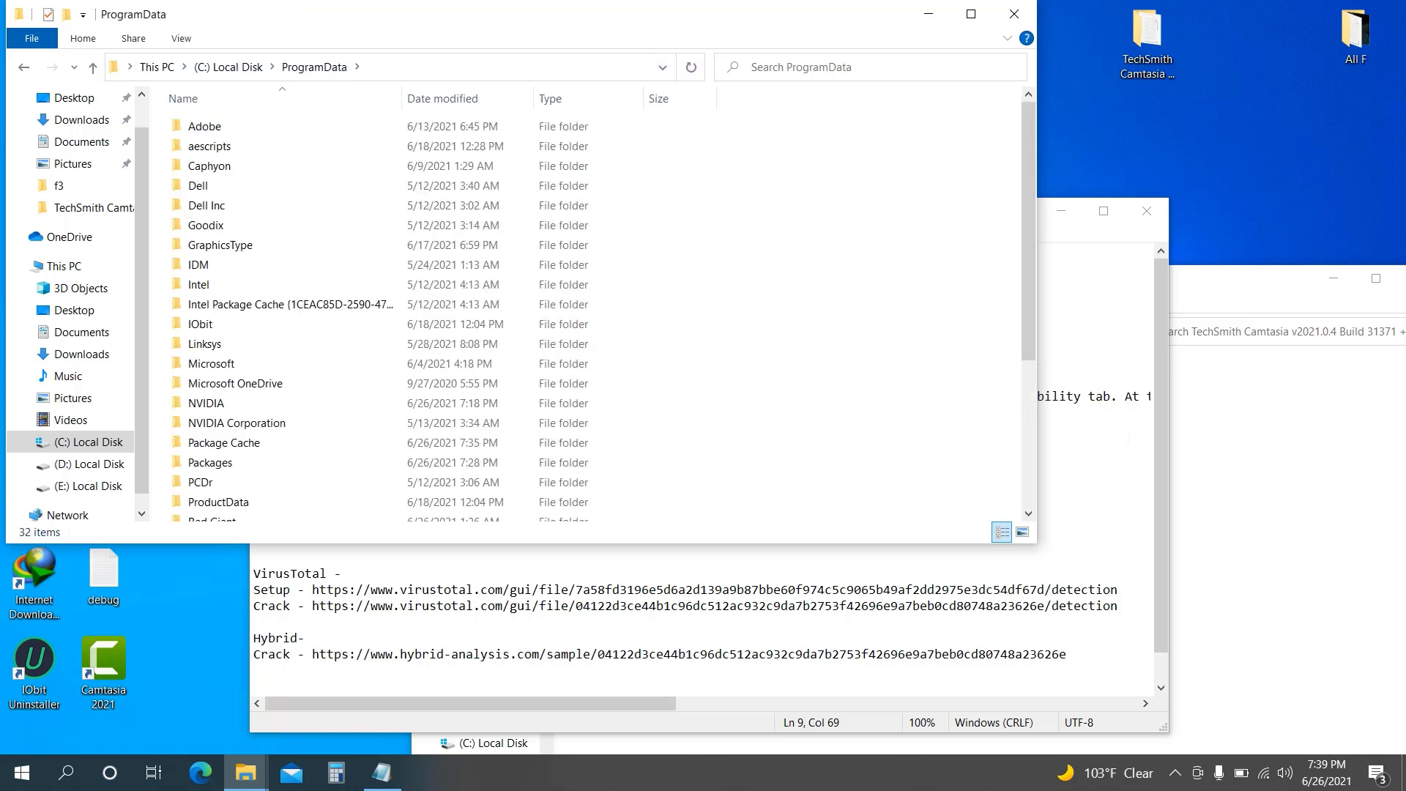
- Close the instructions file and cut the TechSmith folder inside the Crack Fix folder
left_click(1113, 211)
left_click(1147, 211)
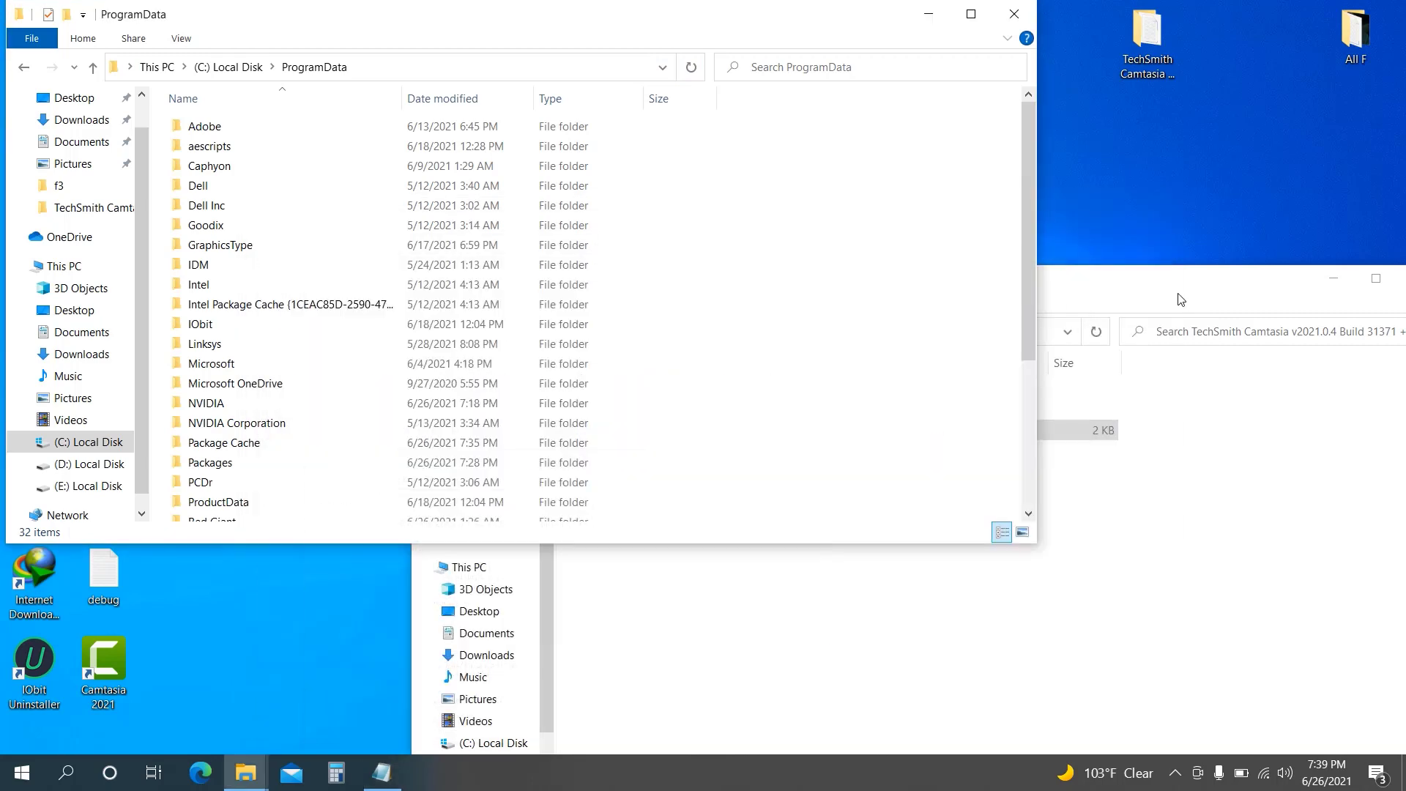
left_click_drag(1181, 299, 1227, 321)
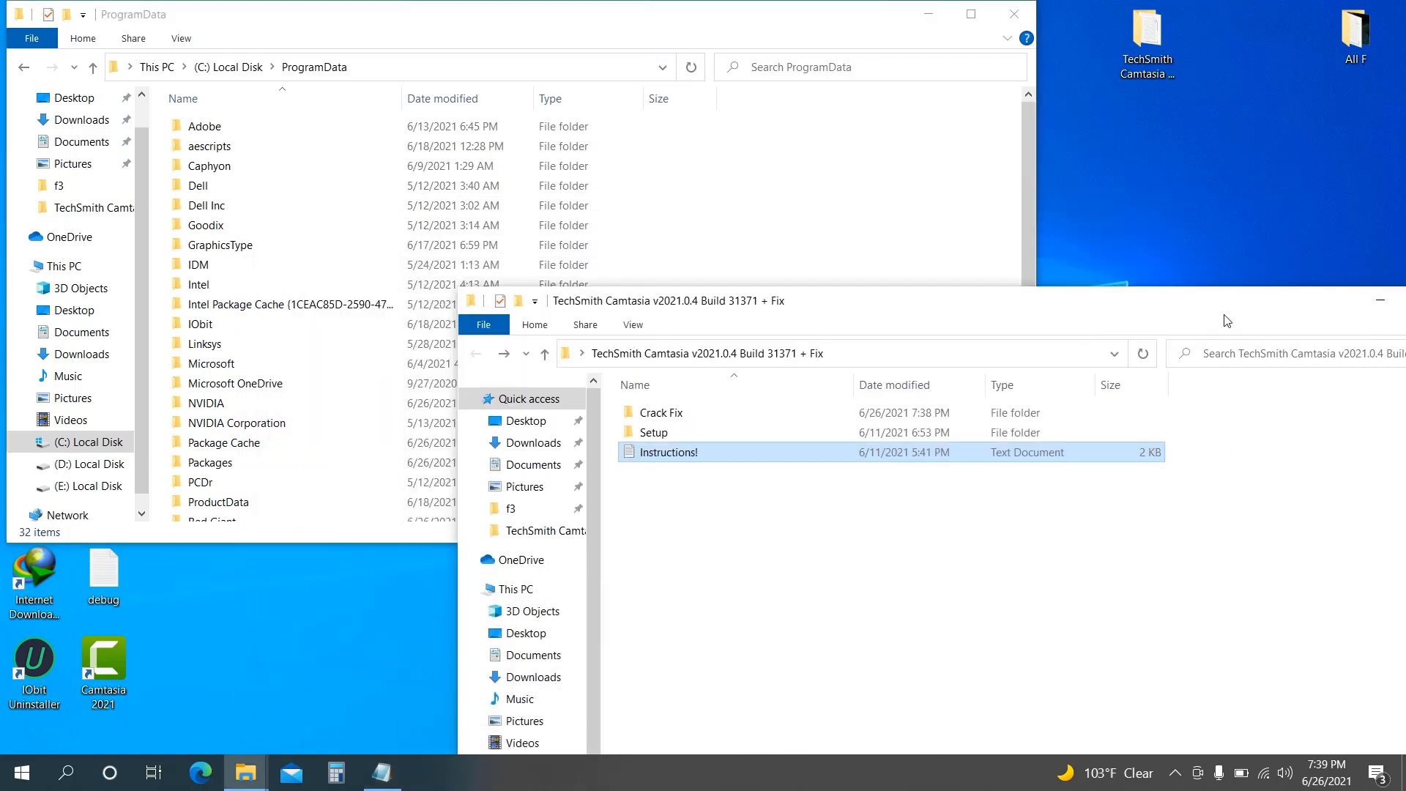
left_click(665, 416)
double_click(666, 419)
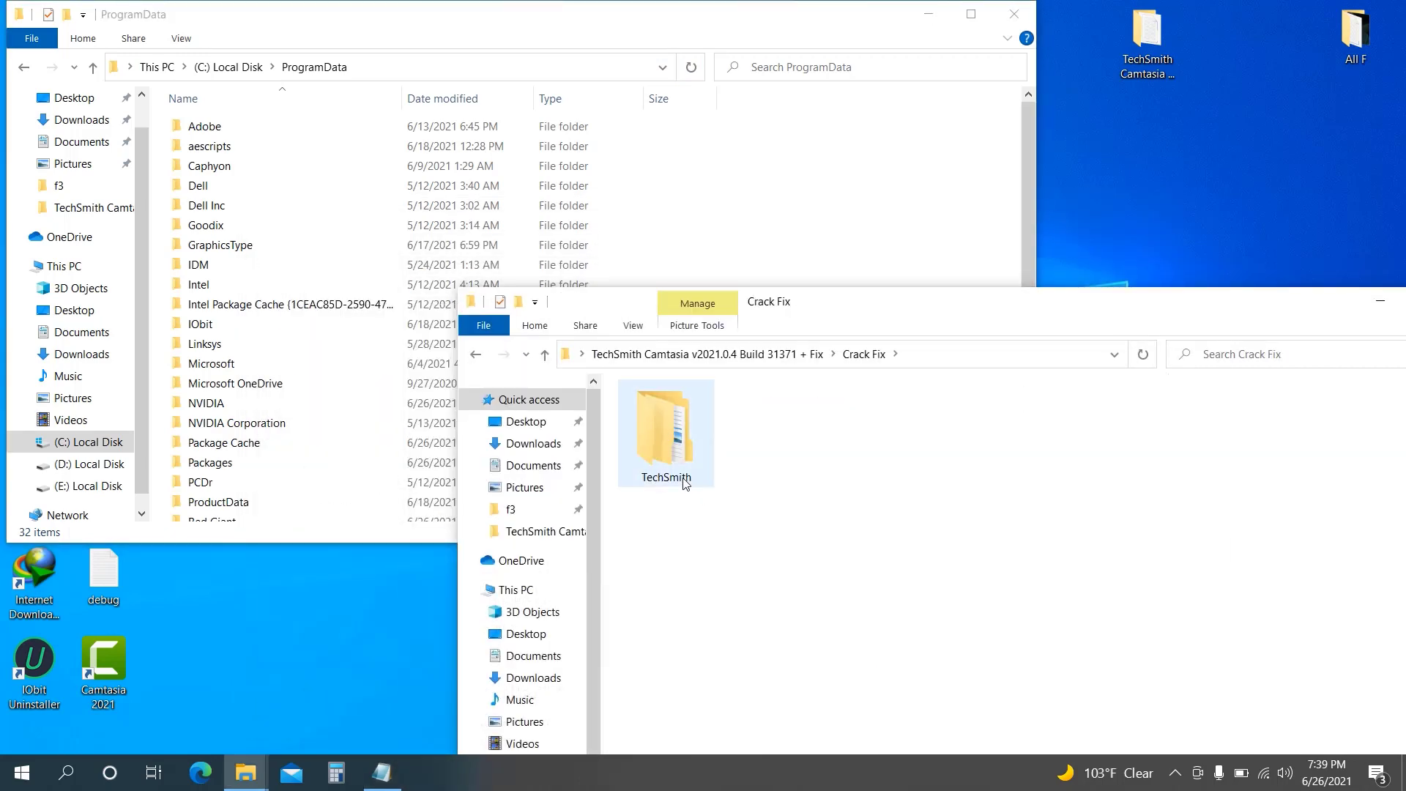
right_click(660, 420)
left_click(714, 628)
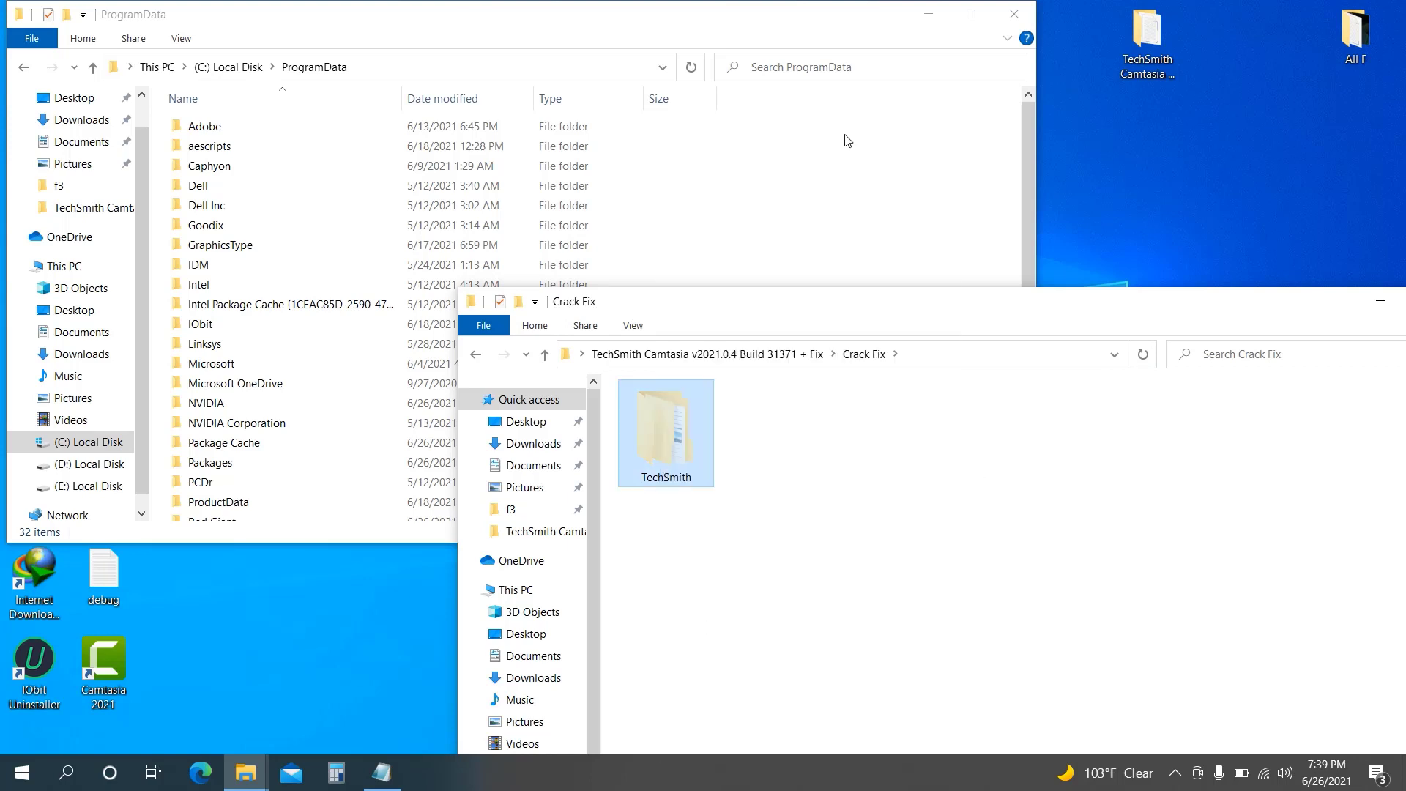
- Paste the TechSmith folder into C:\ProgramData, replacing the existing RegInfo.ini file
left_click(804, 211)
right_click(761, 238)
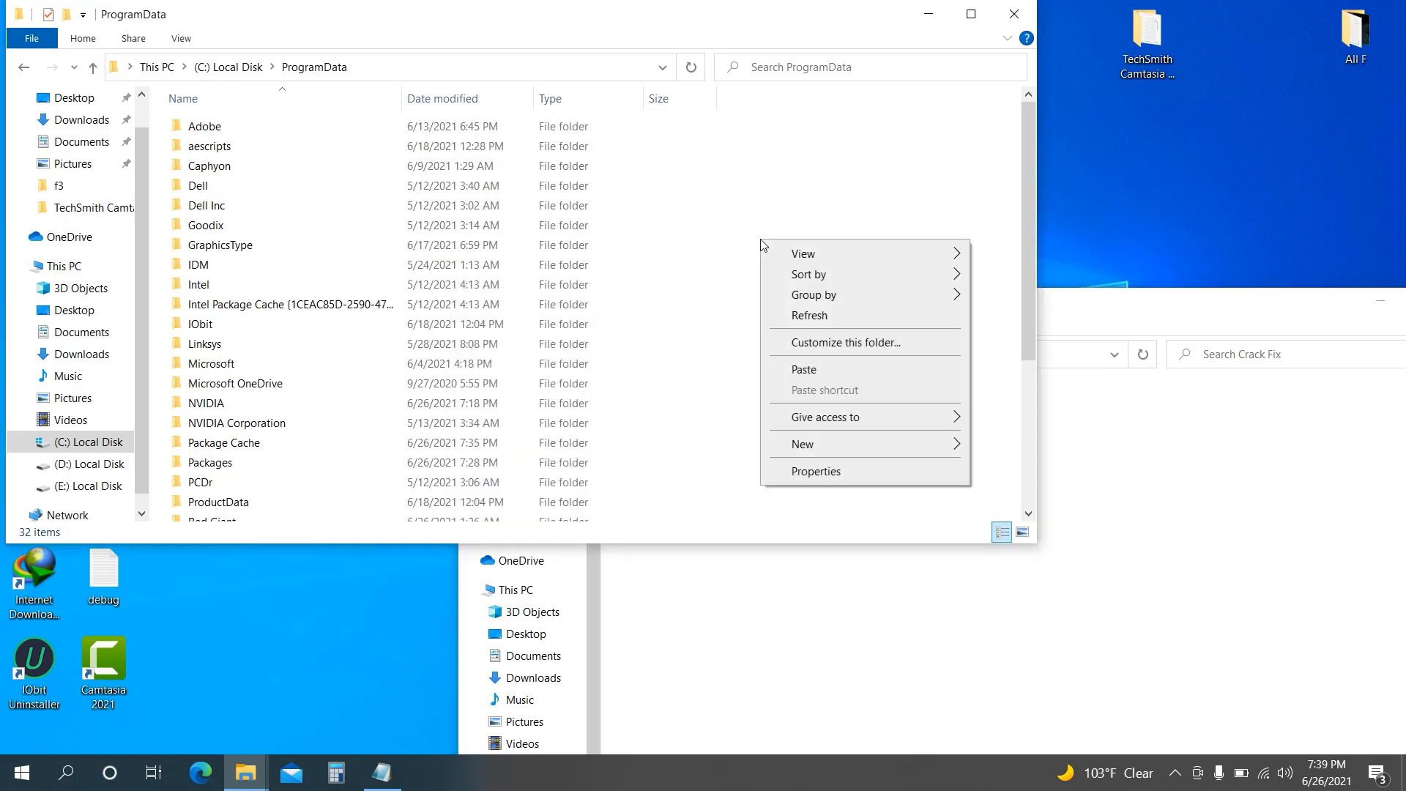
left_click(805, 369)
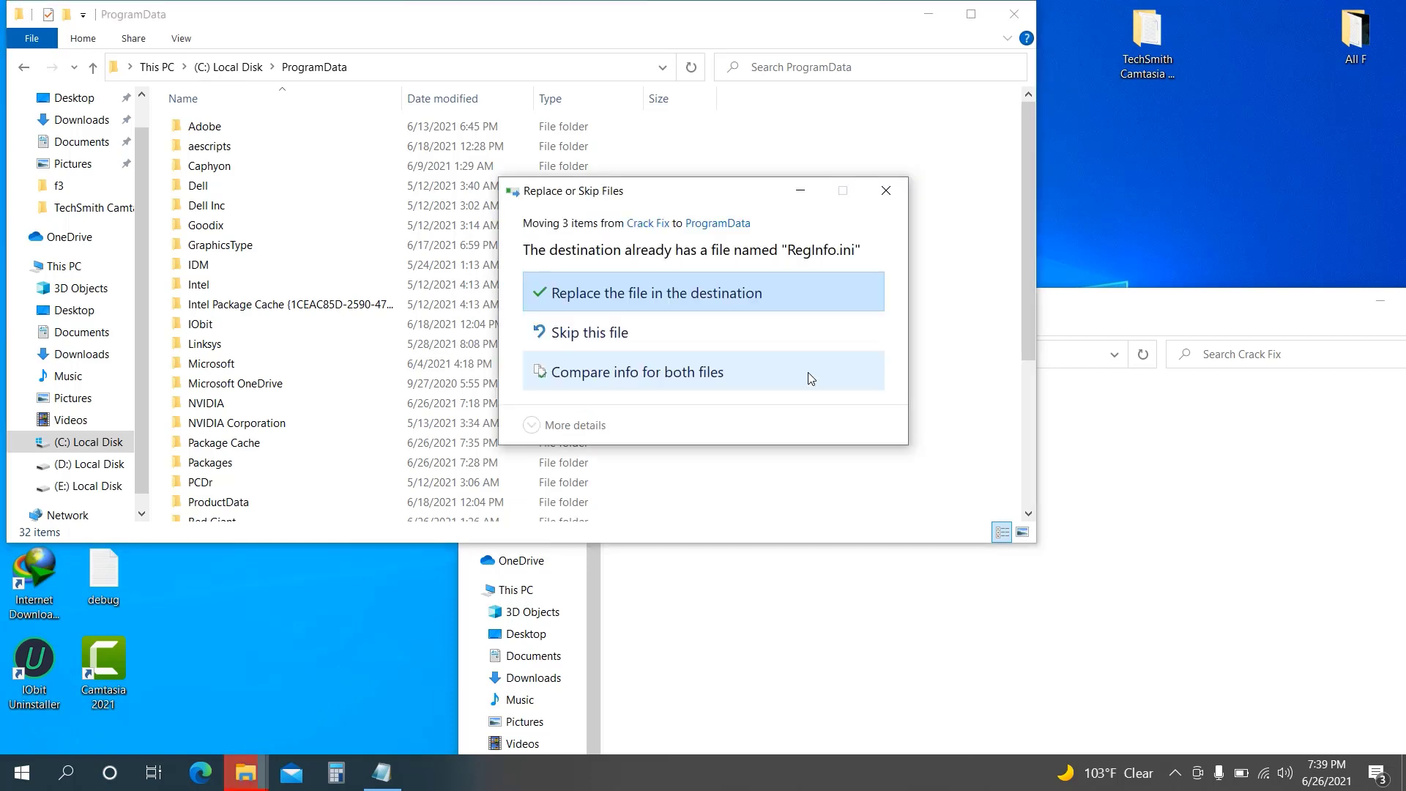
left_click(720, 305)
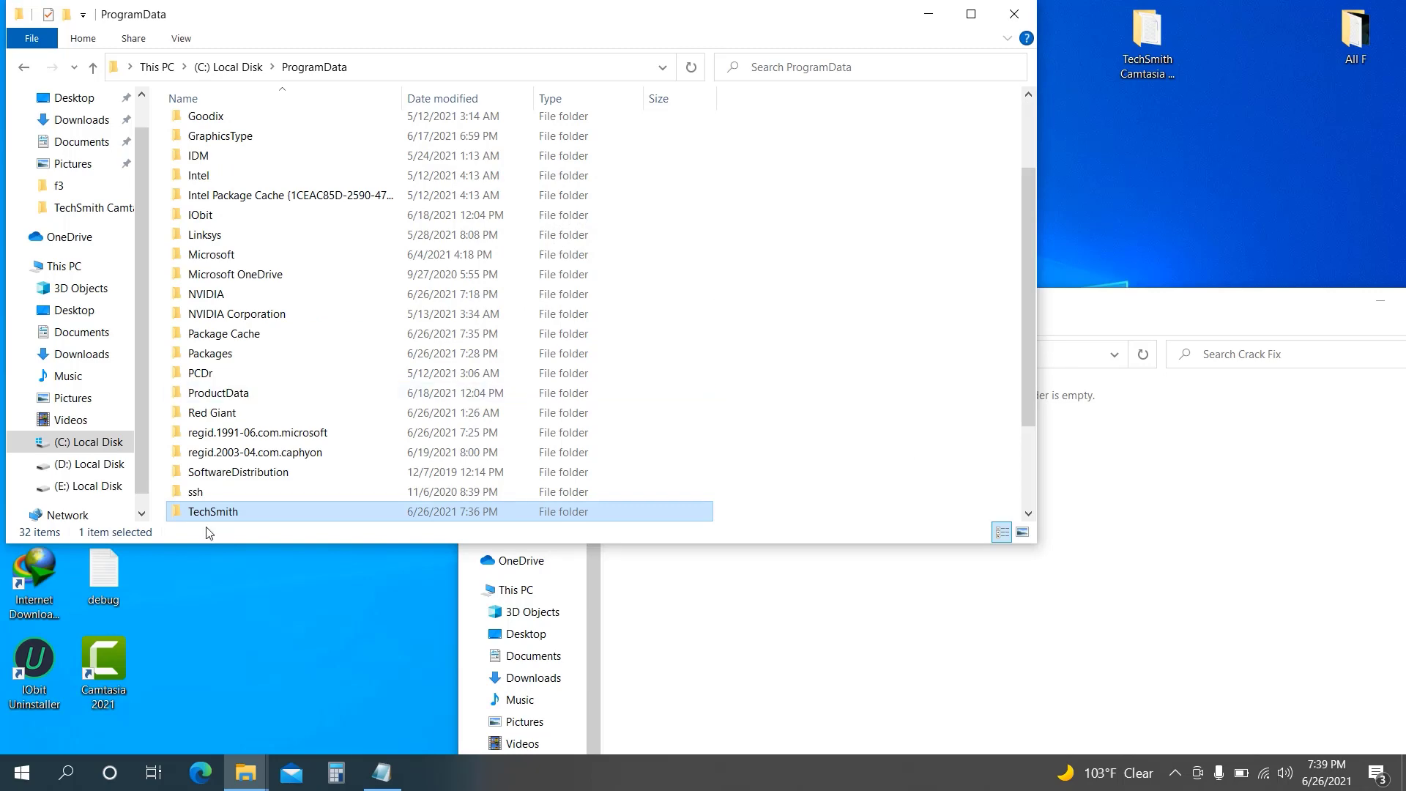
- Close both folder windows and move the Crack Fix archive into the TechSmith Camtasia folder on the desktop
left_click(1014, 15)
left_click_drag(982, 304, 584, 265)
left_click(1066, 262)
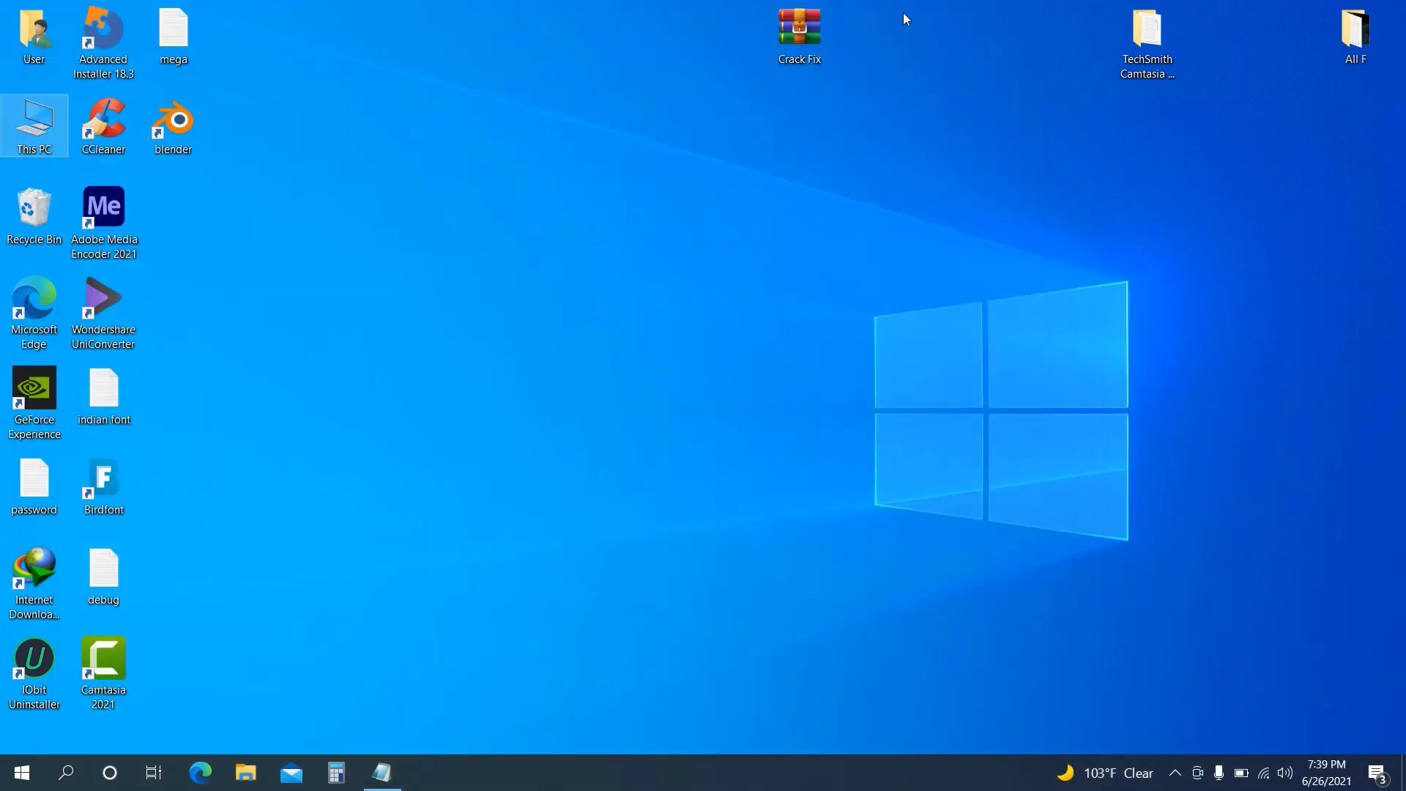
left_click(789, 37)
left_click_drag(789, 37, 1148, 73)
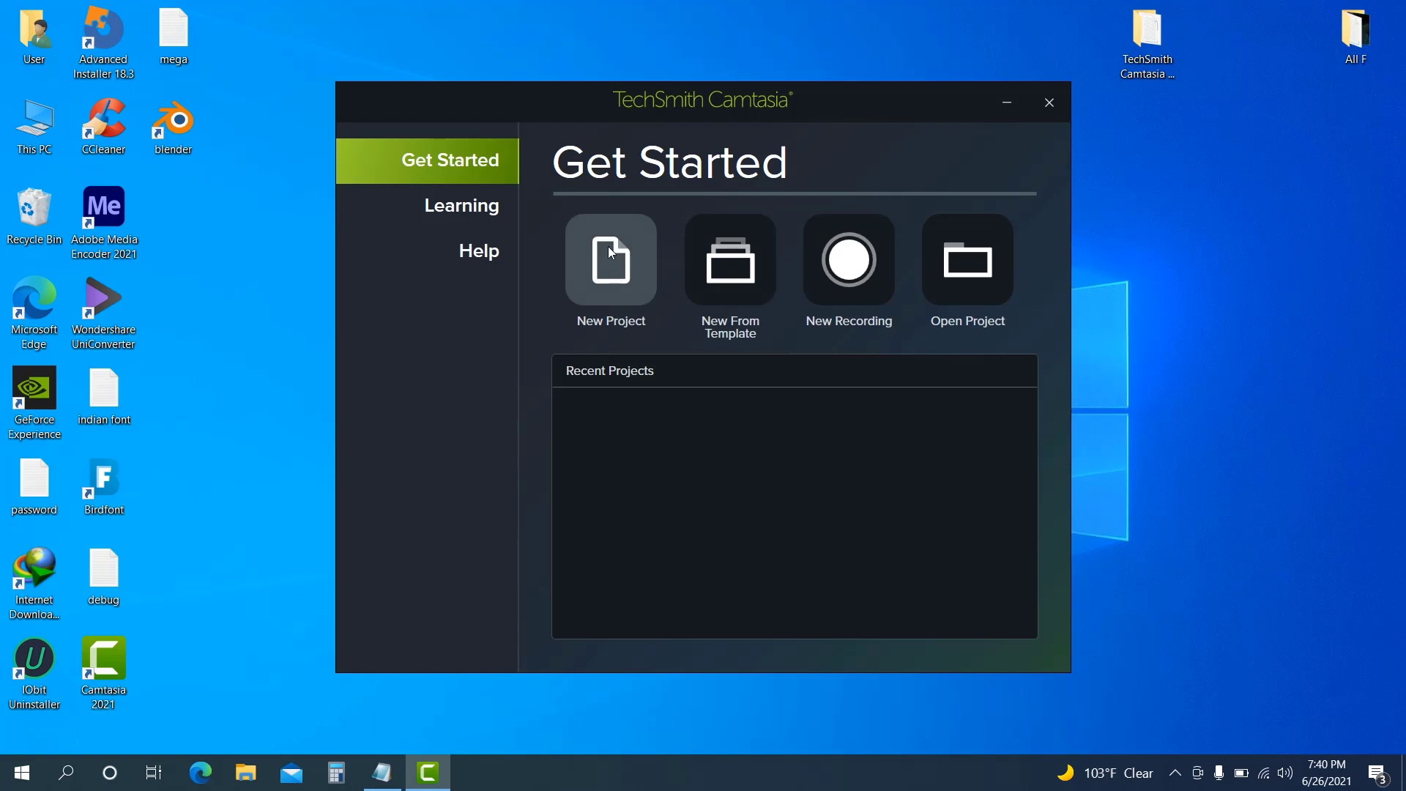
- Start a new Camtasia project, turn off Prompt before update check and decline the update check
left_click(634, 262)
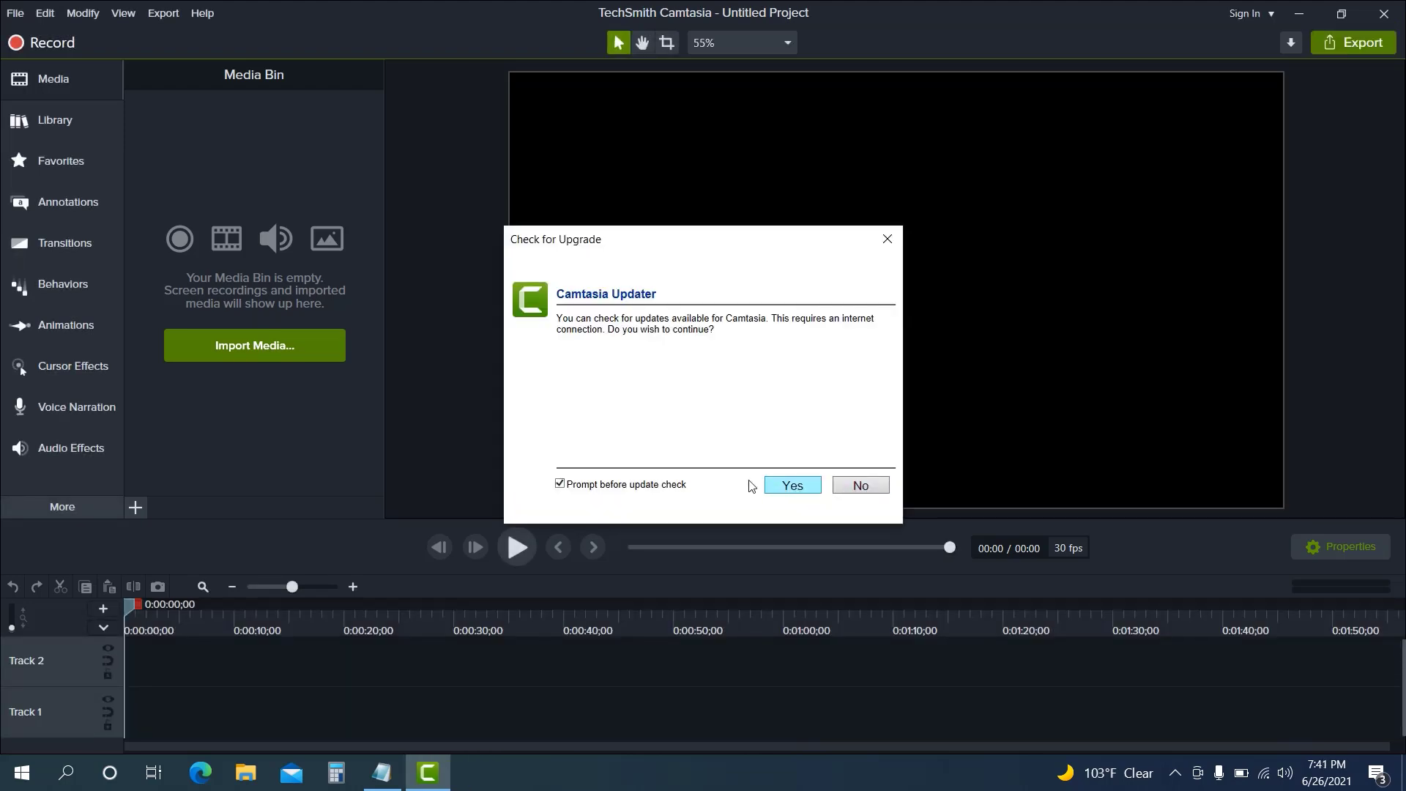
left_click(560, 486)
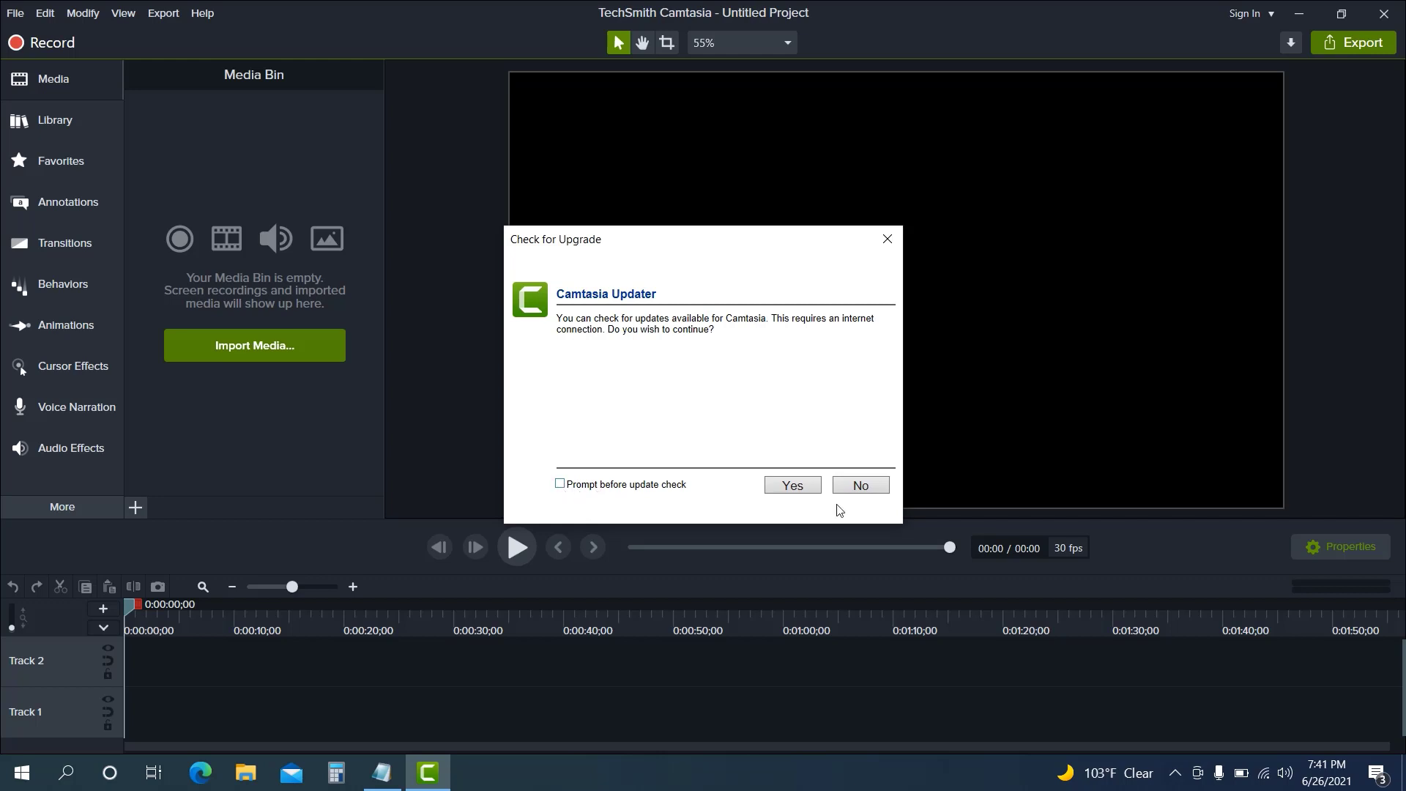
left_click(859, 487)
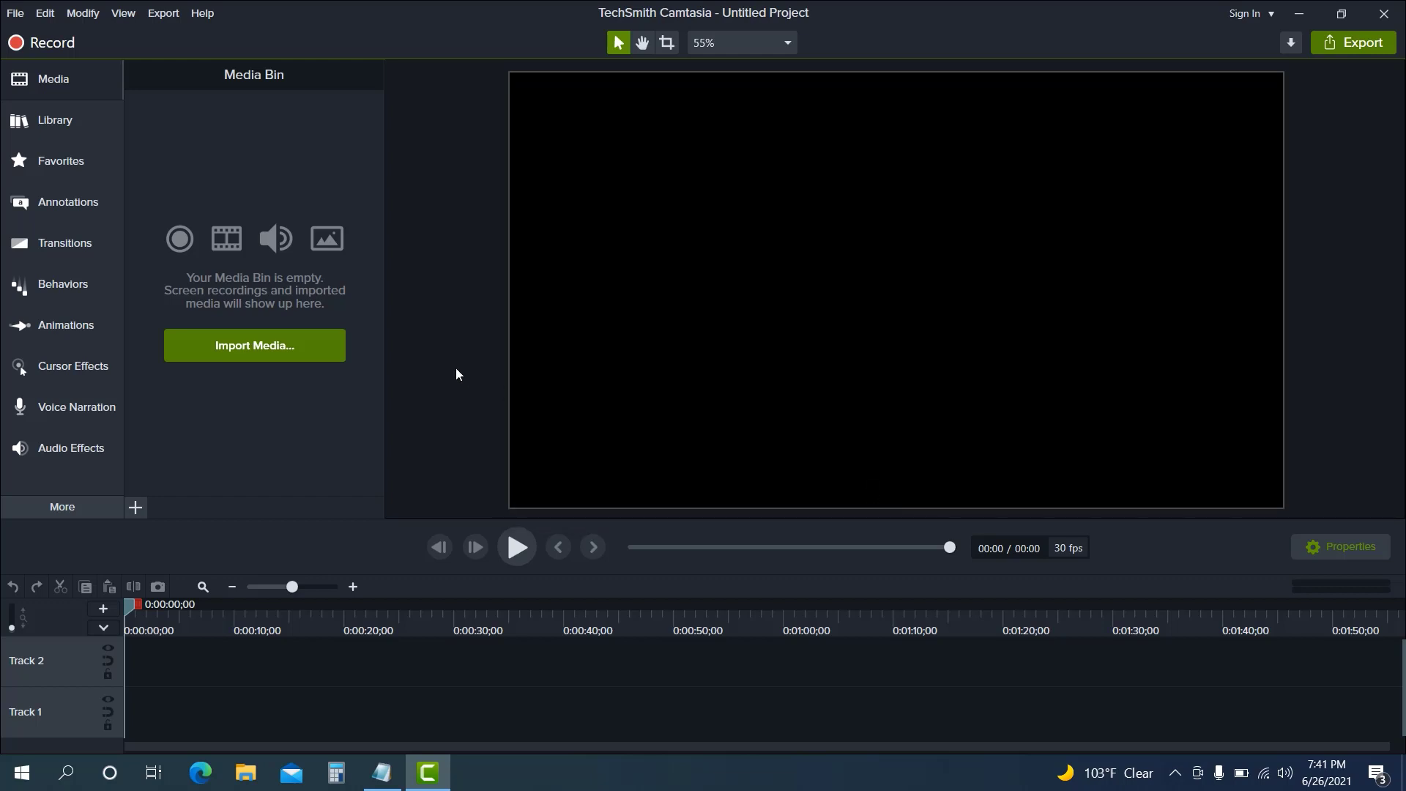
- Turn off Enable automatic upgrade check in the Advanced preferences and save the change
left_click(21, 15)
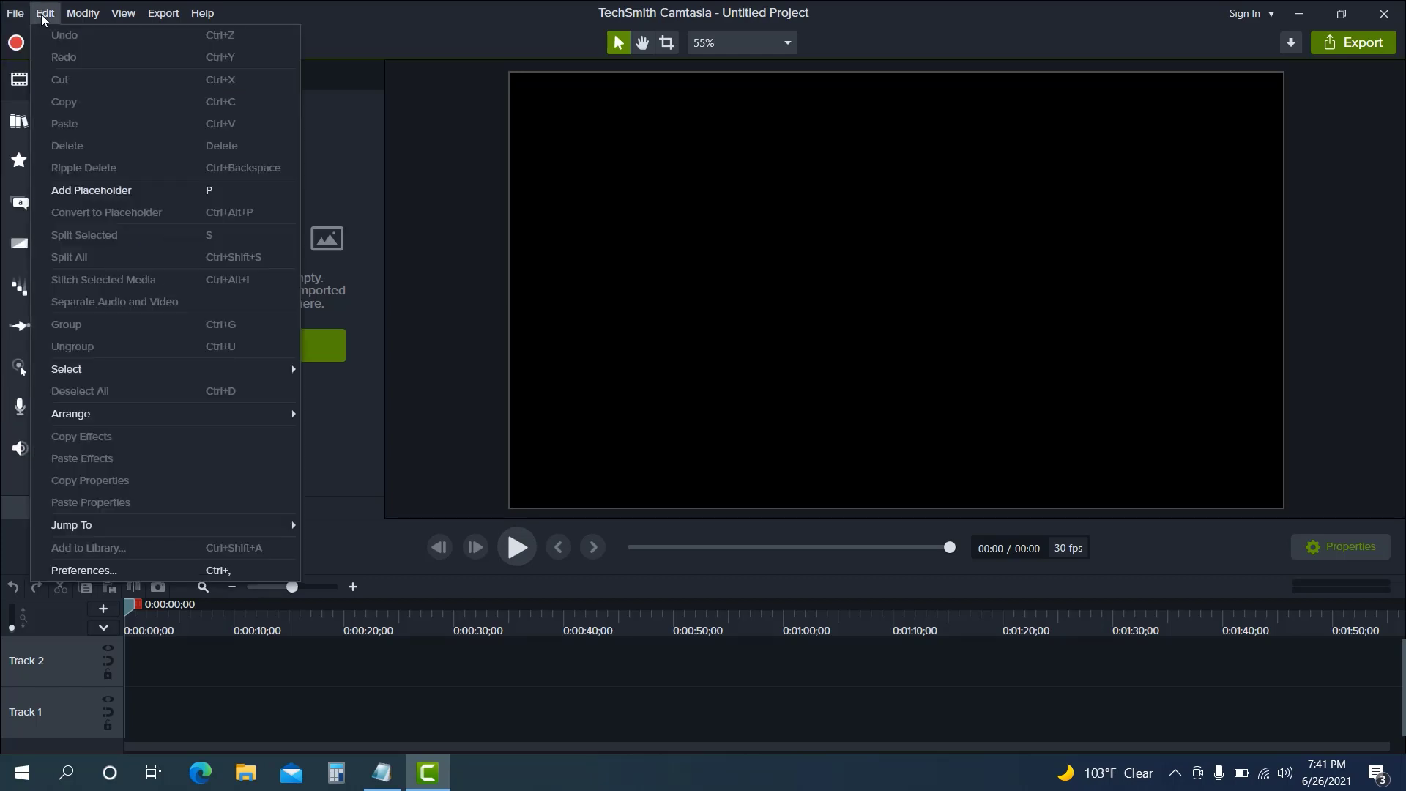
left_click(47, 18)
left_click(46, 18)
left_click(89, 572)
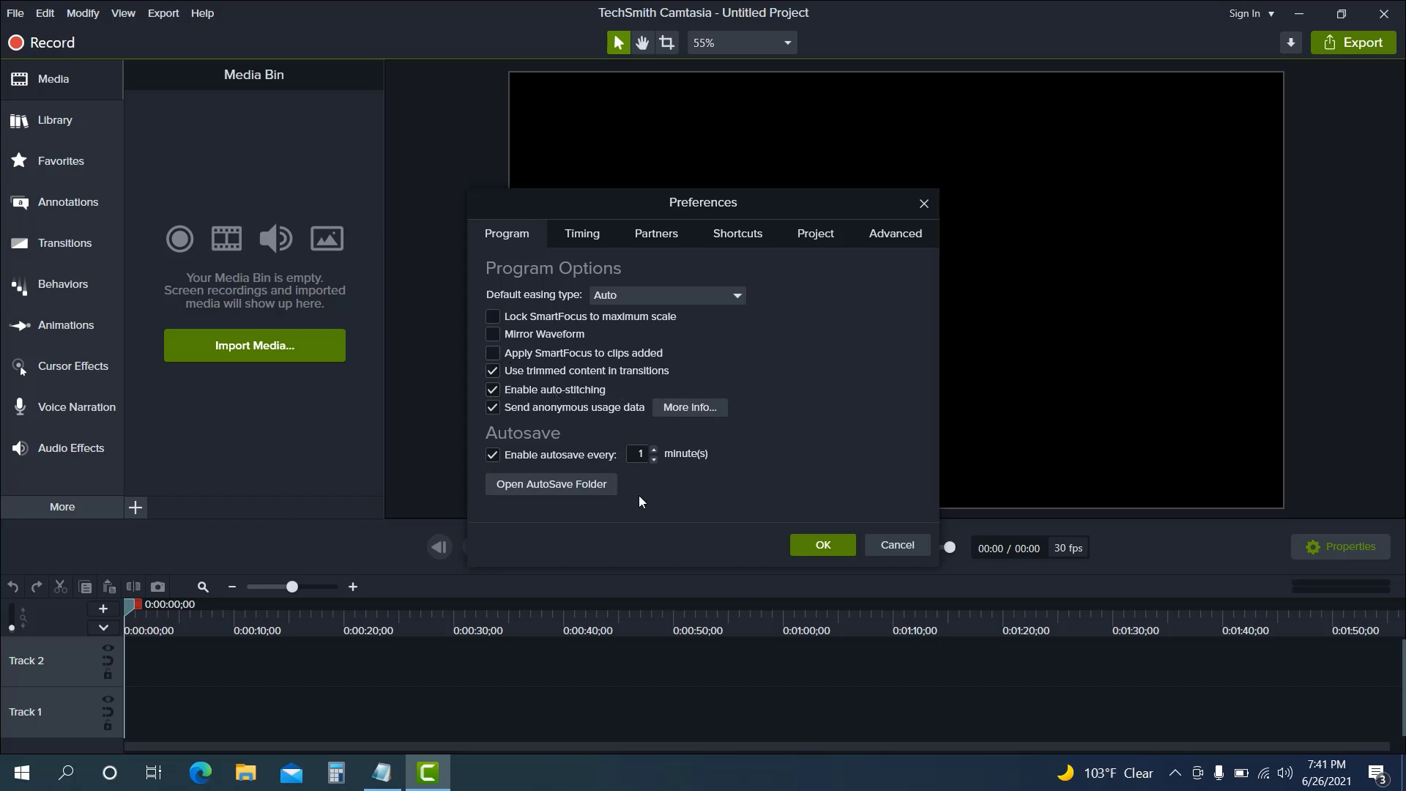
left_click(903, 243)
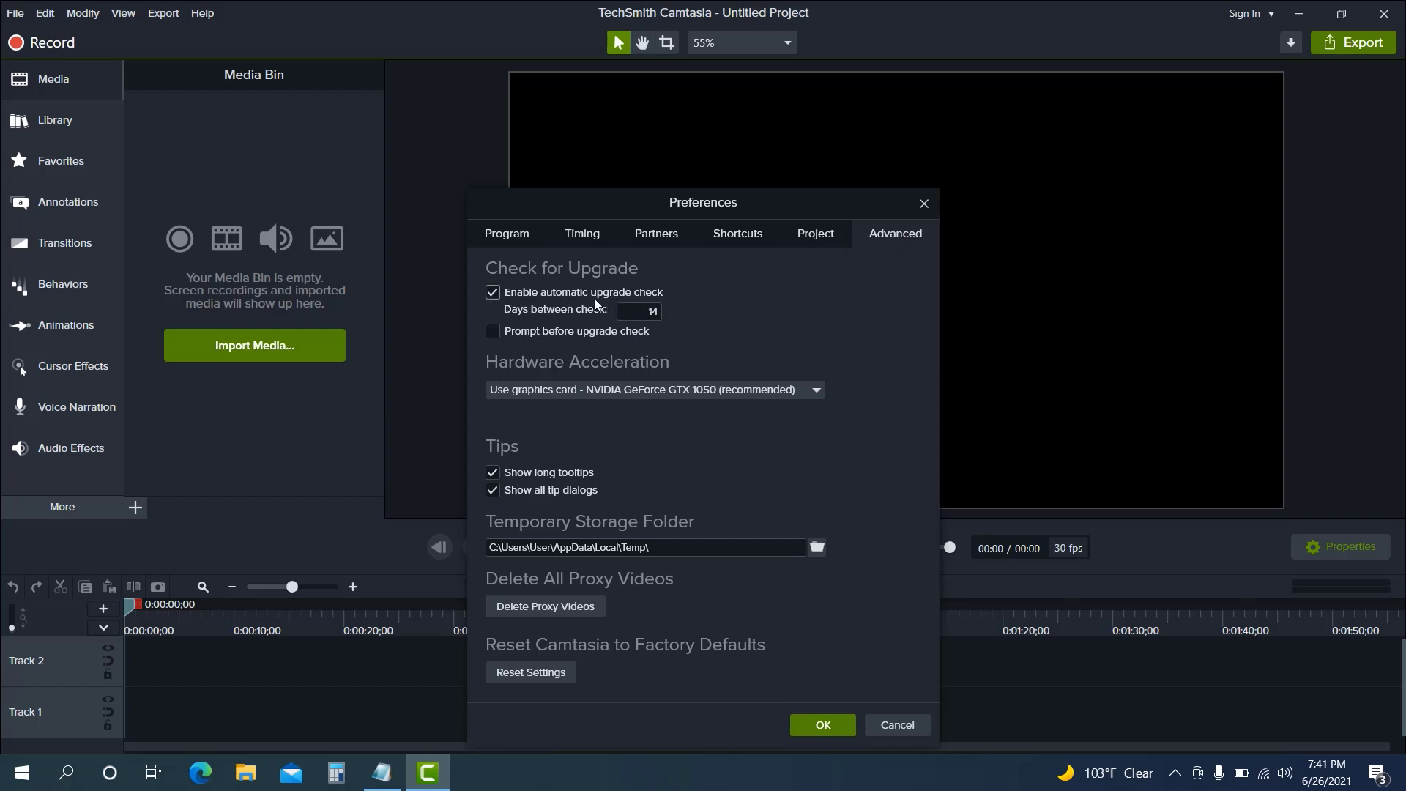
left_click(489, 297)
left_click(827, 724)
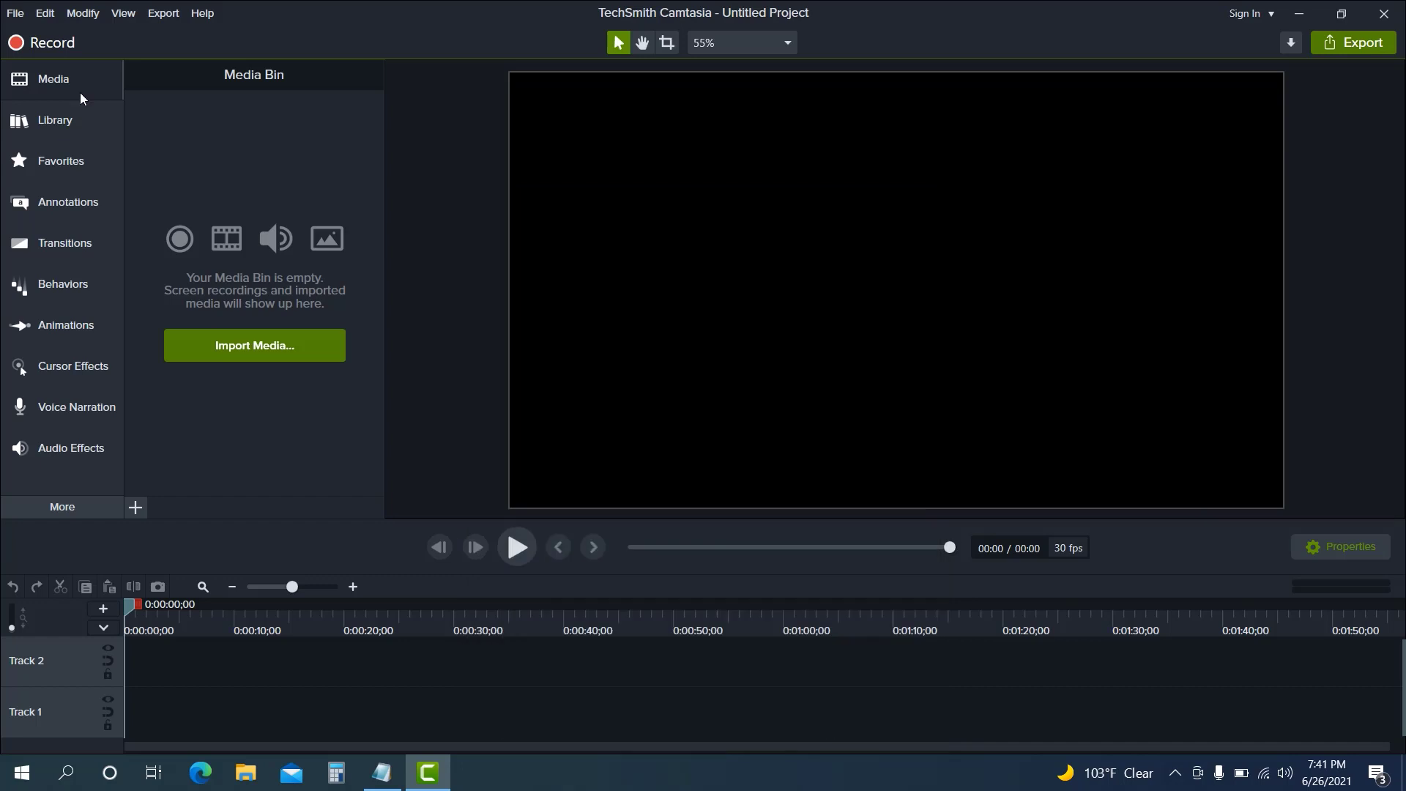
- Turn on Mirror Waveform in the Program preferences and save the change
left_click(45, 14)
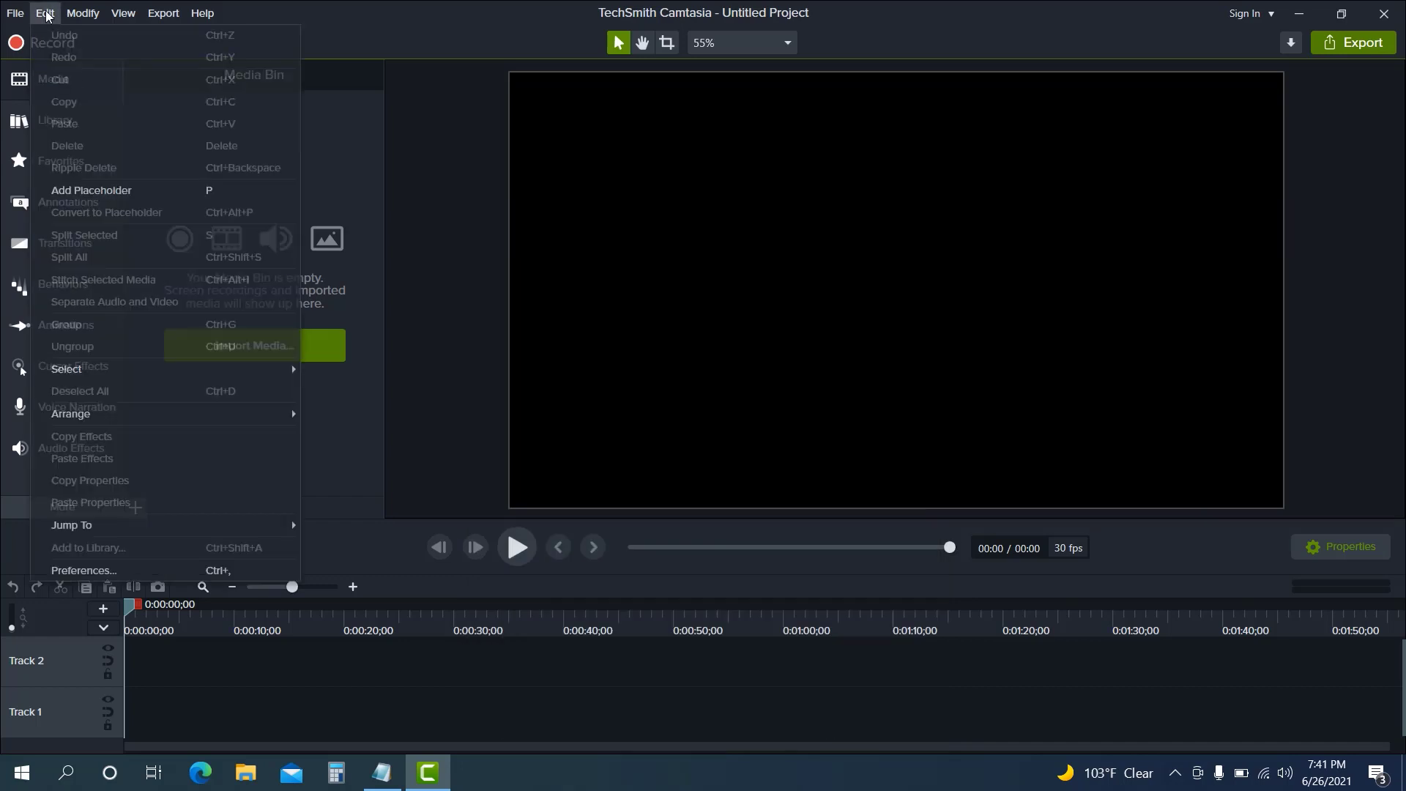
left_click(85, 570)
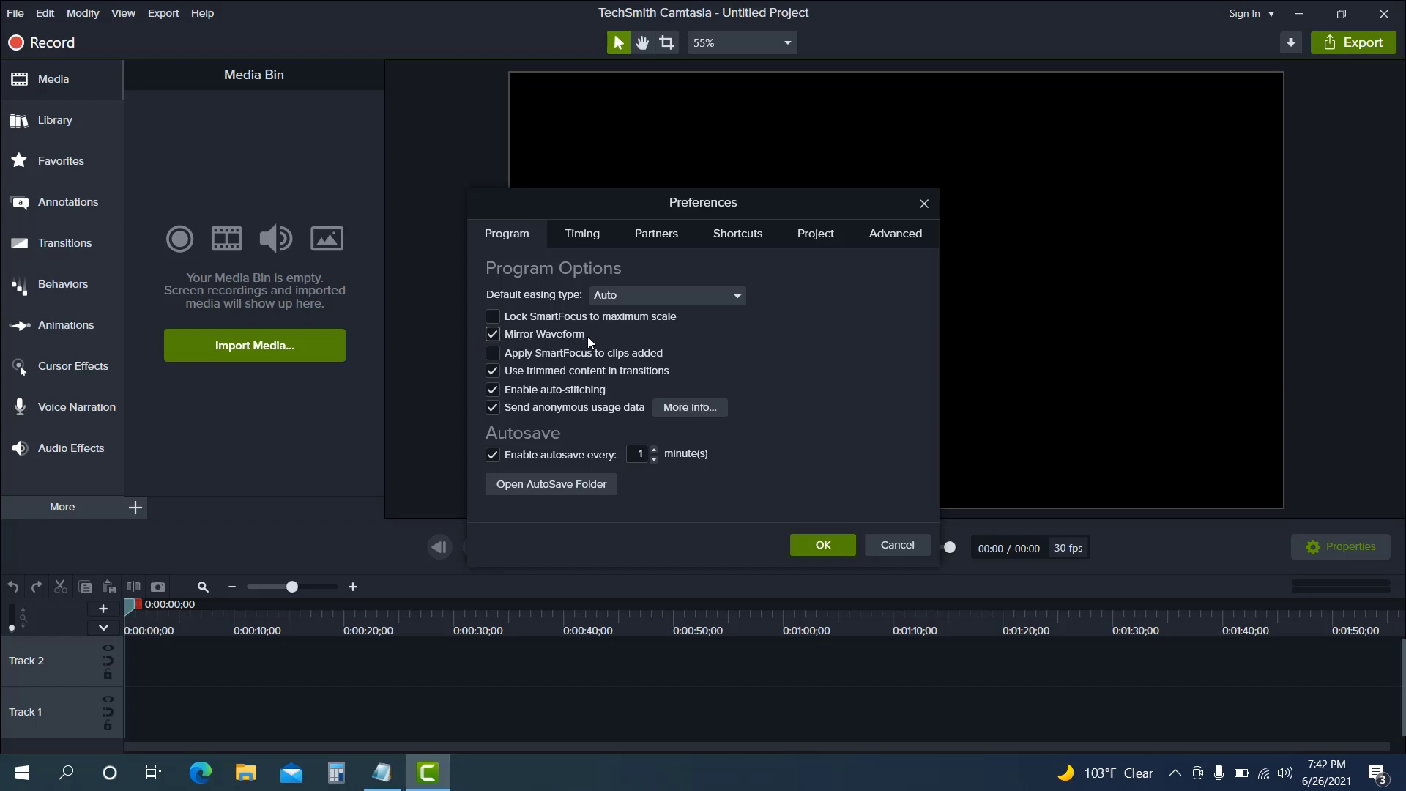
left_click(828, 548)
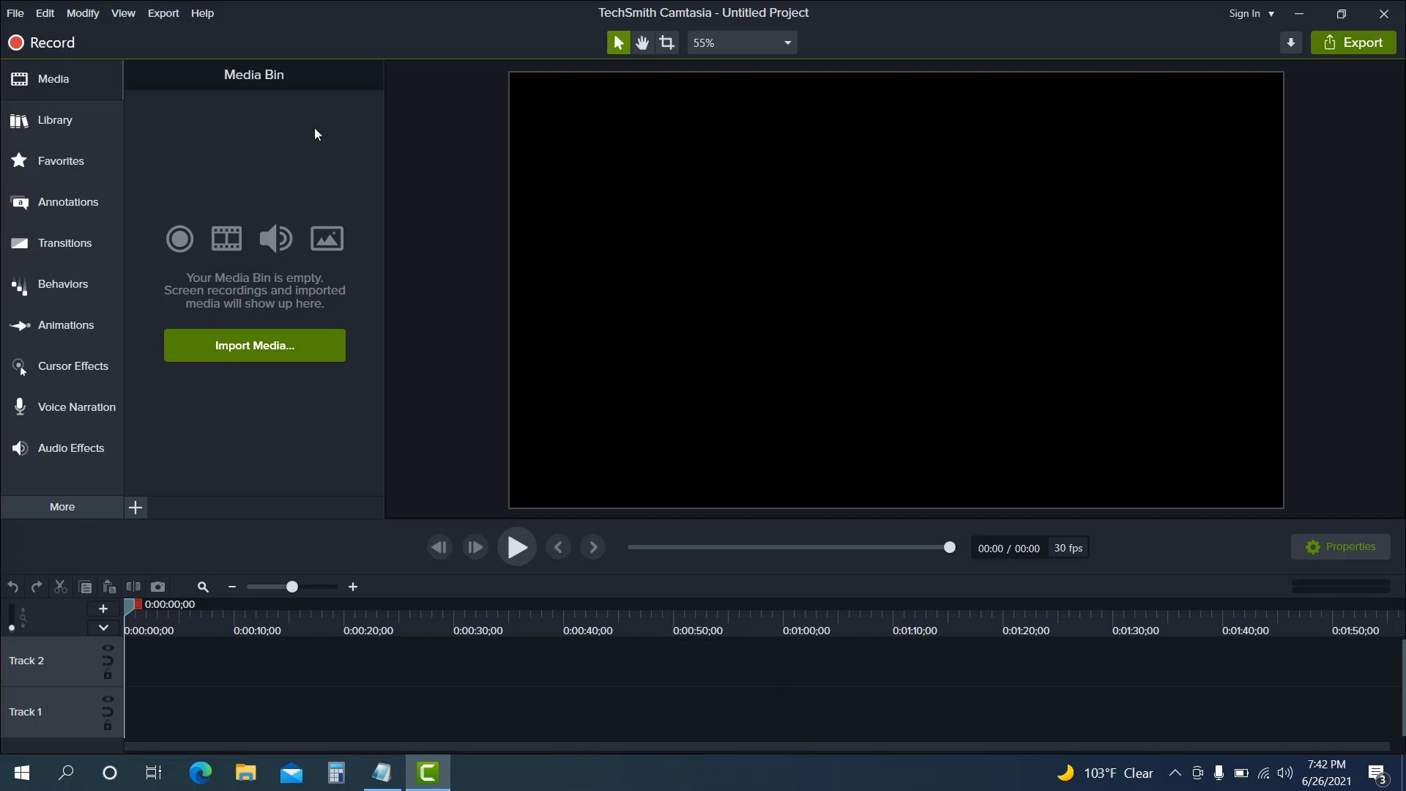
- Review the Advanced and Project preferences, including the Hardware Acceleration choices, and close the preferences
left_click(47, 14)
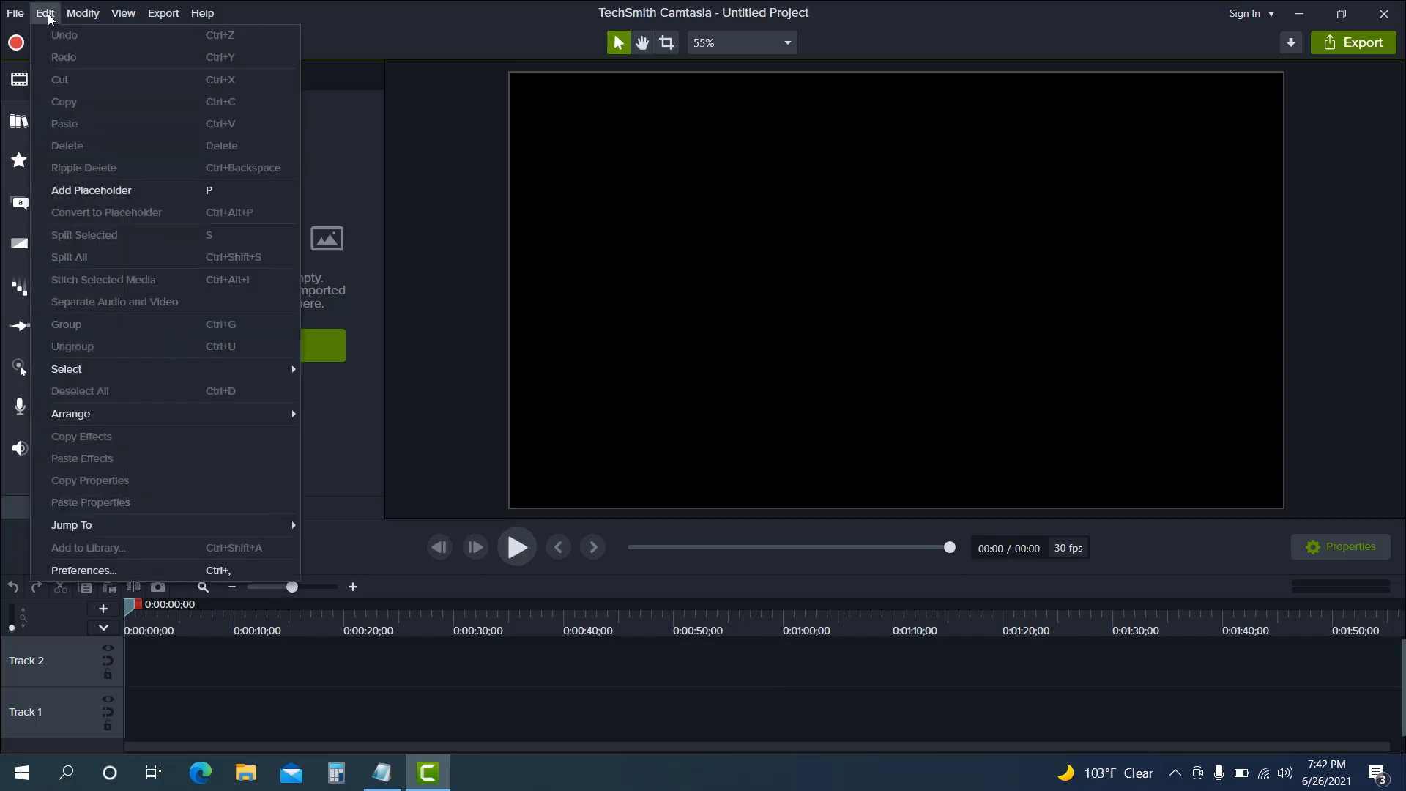
left_click(85, 571)
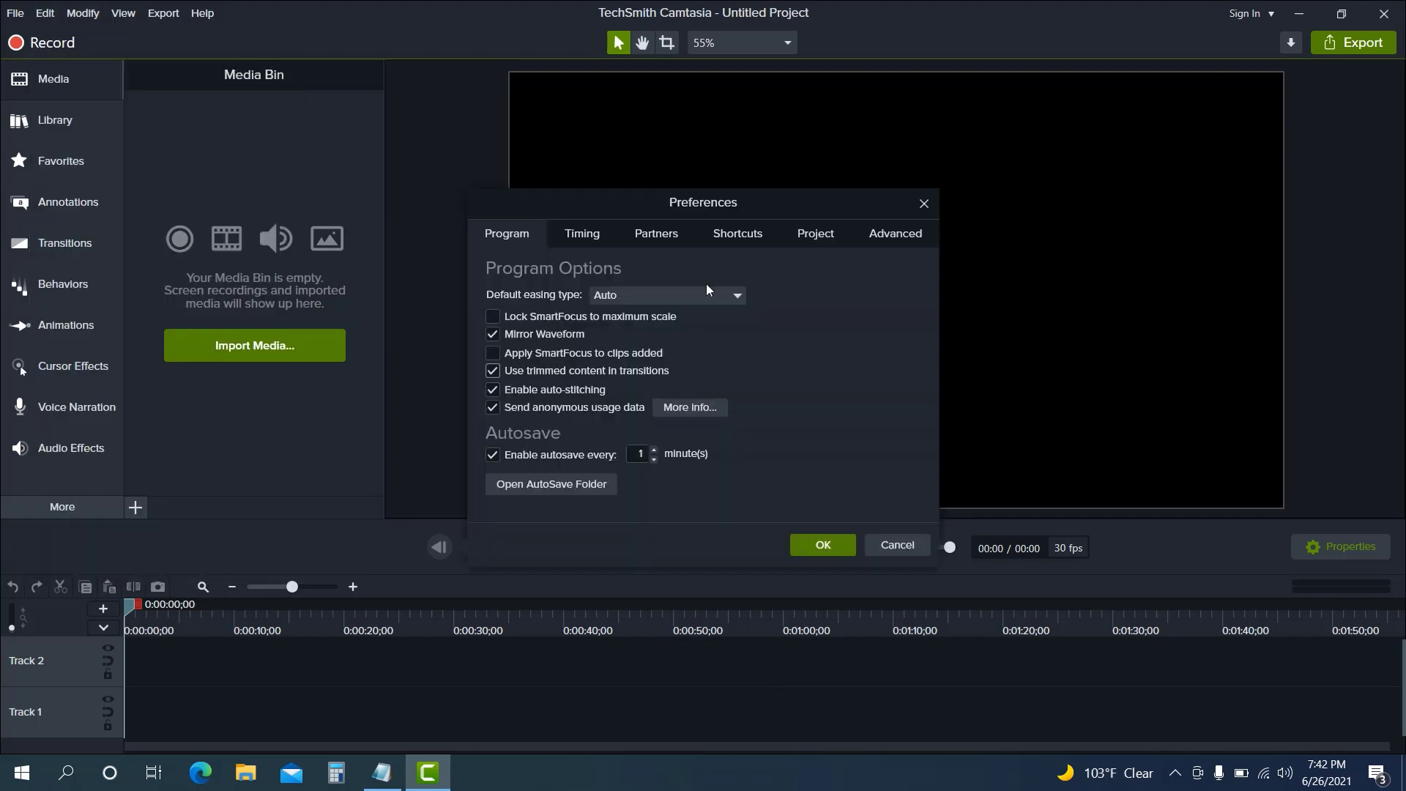
left_click(884, 238)
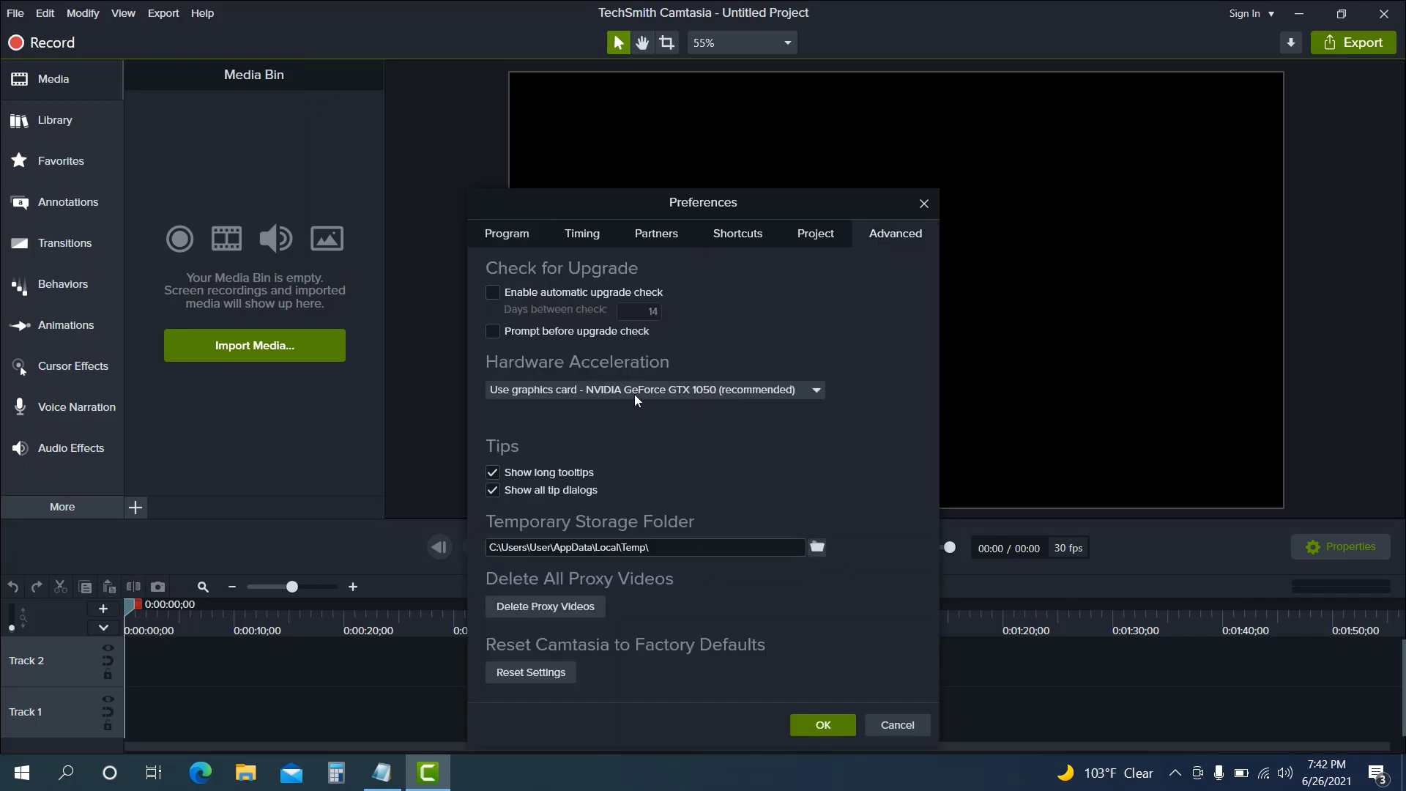
left_click(819, 239)
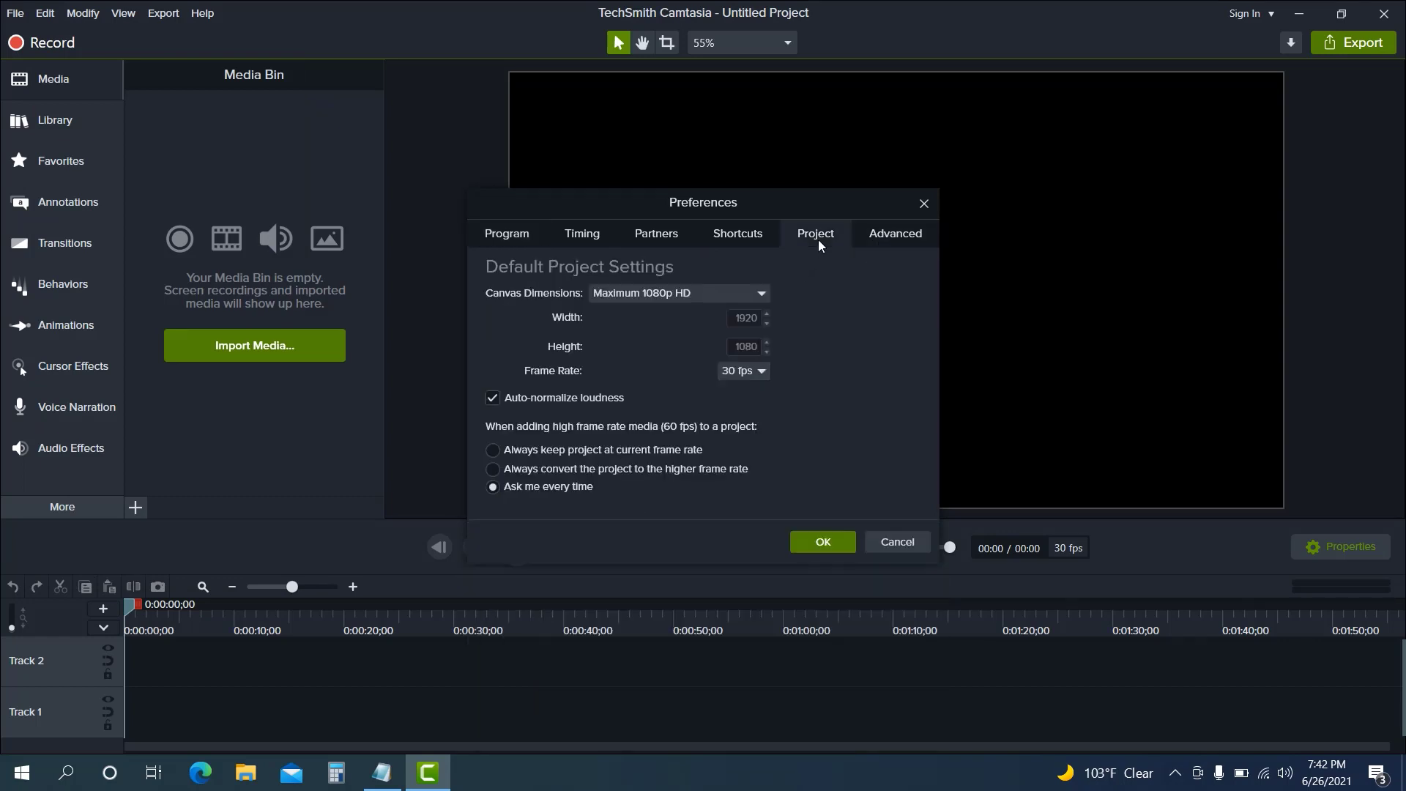
left_click(880, 235)
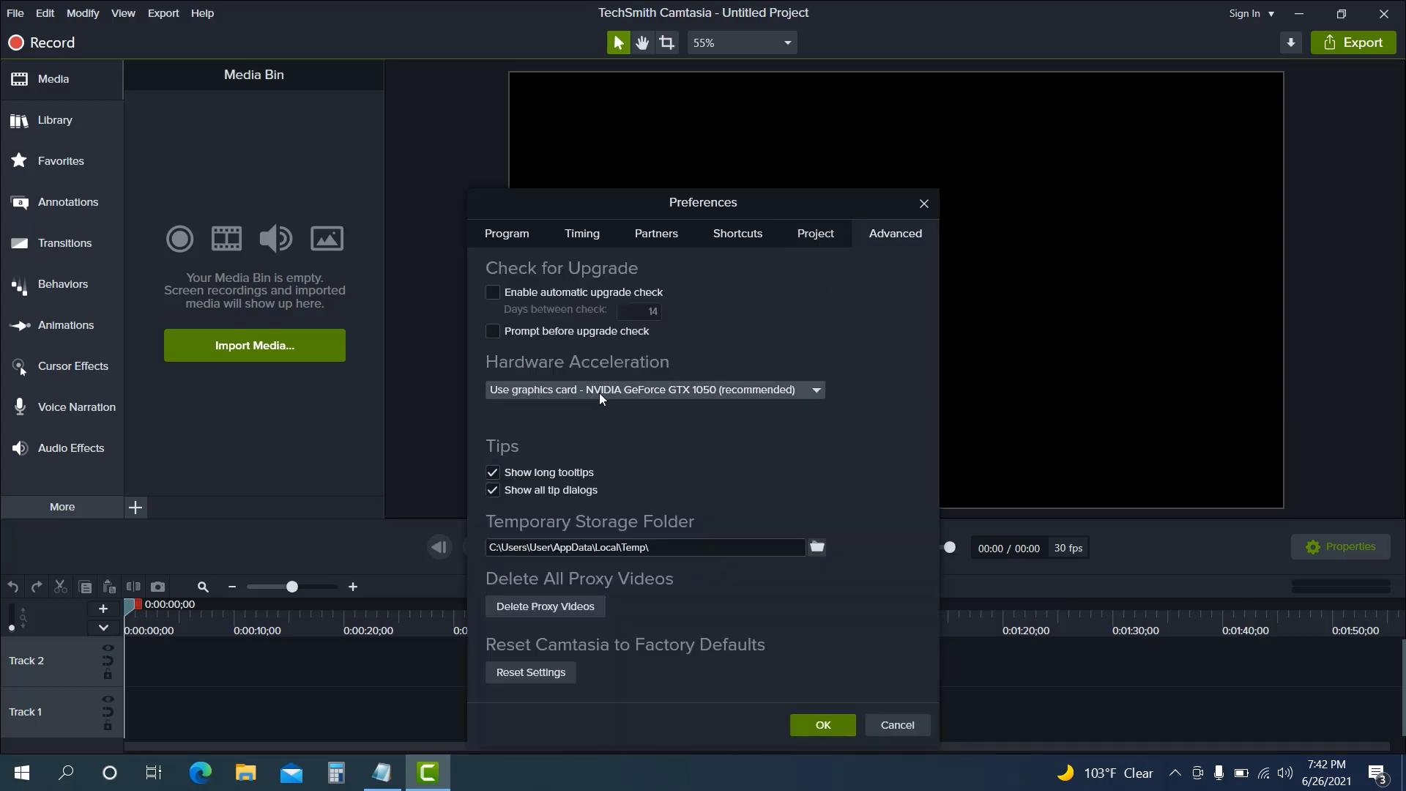
left_click(685, 394)
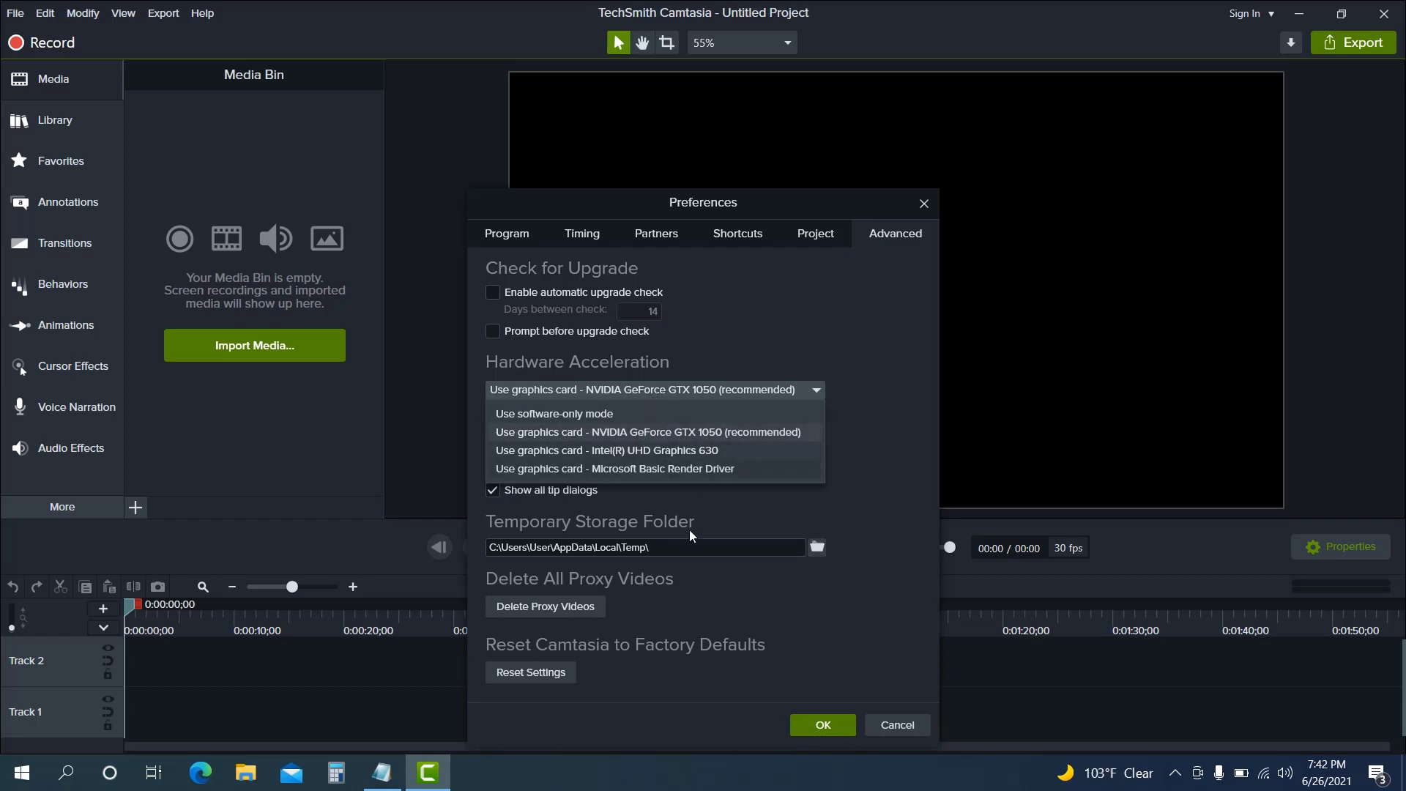
left_click(883, 366)
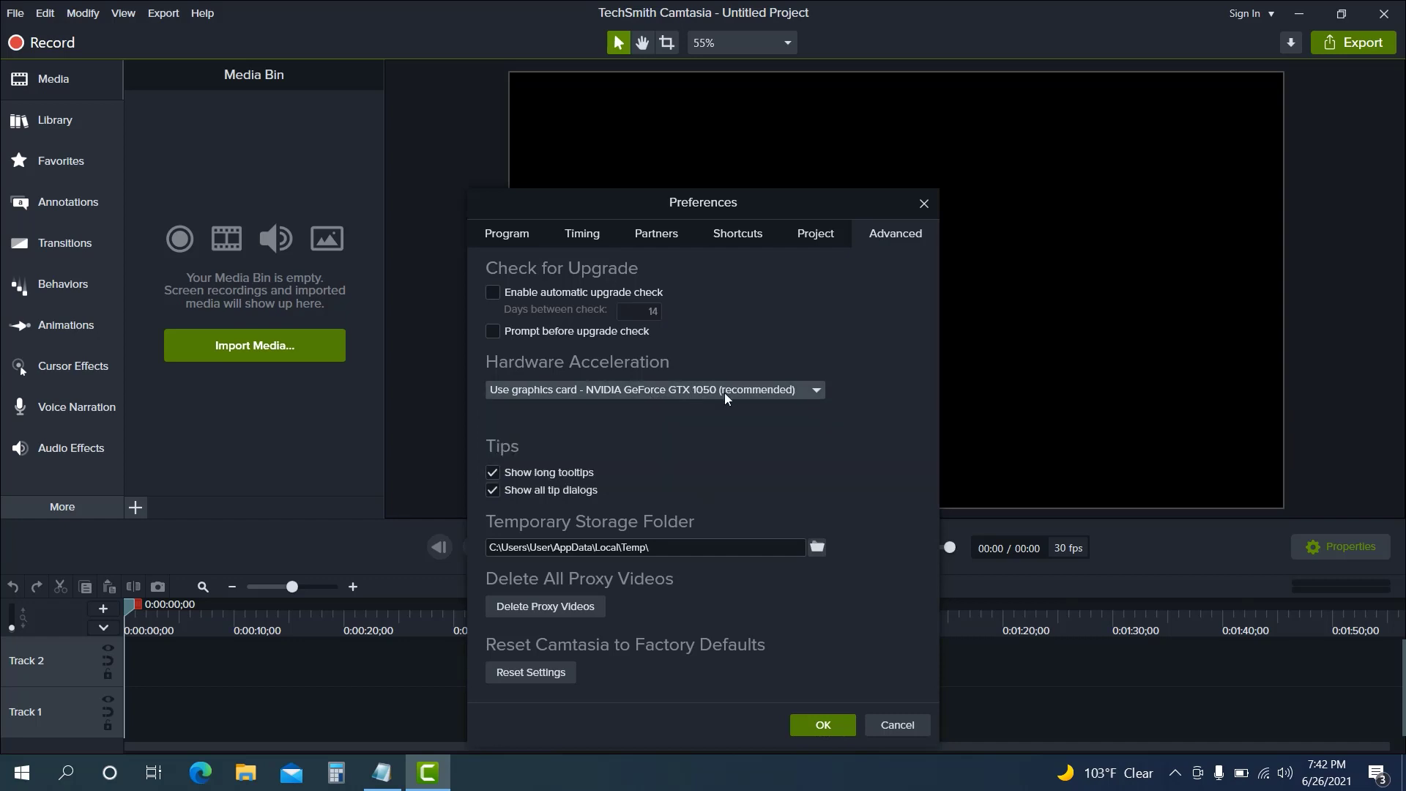
left_click(820, 721)
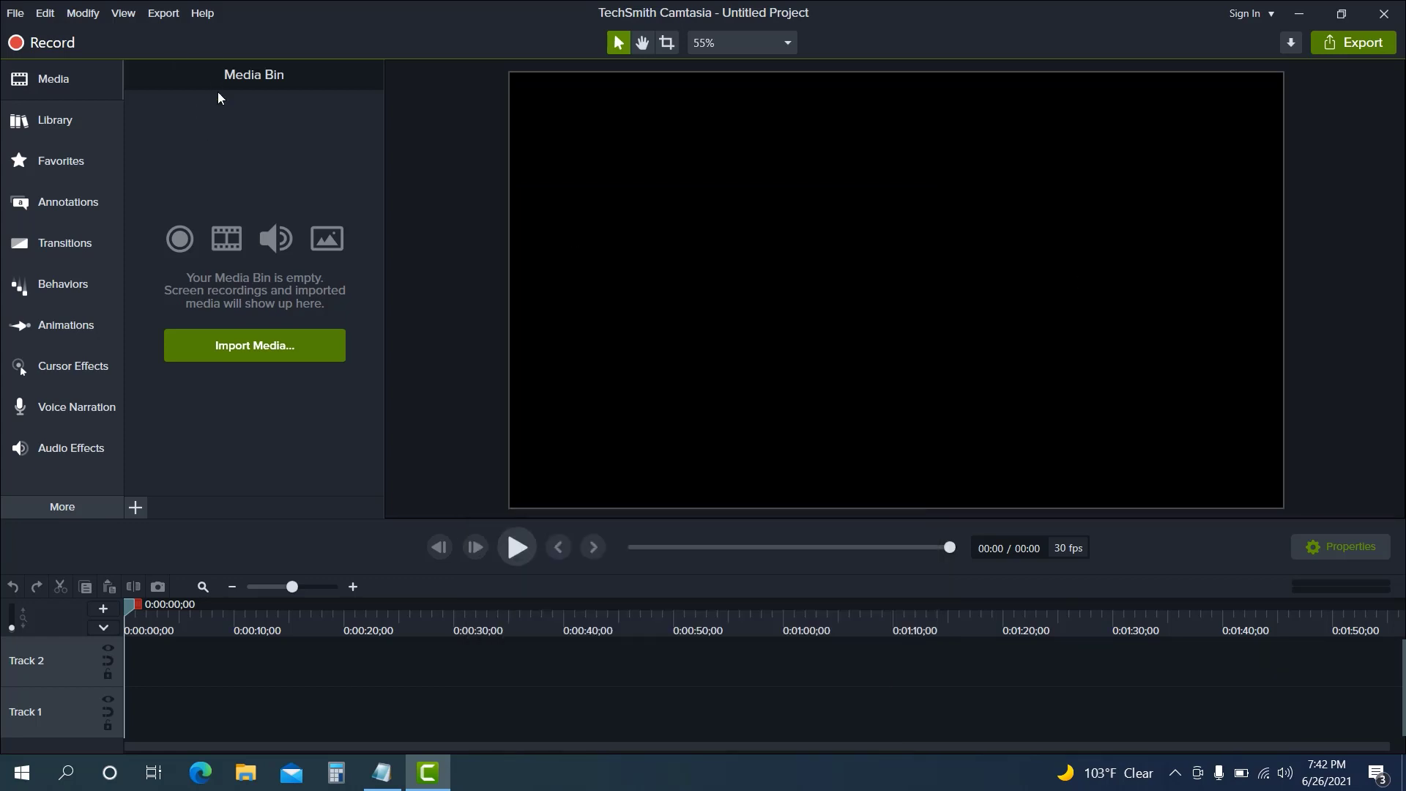
left_click(270, 352)
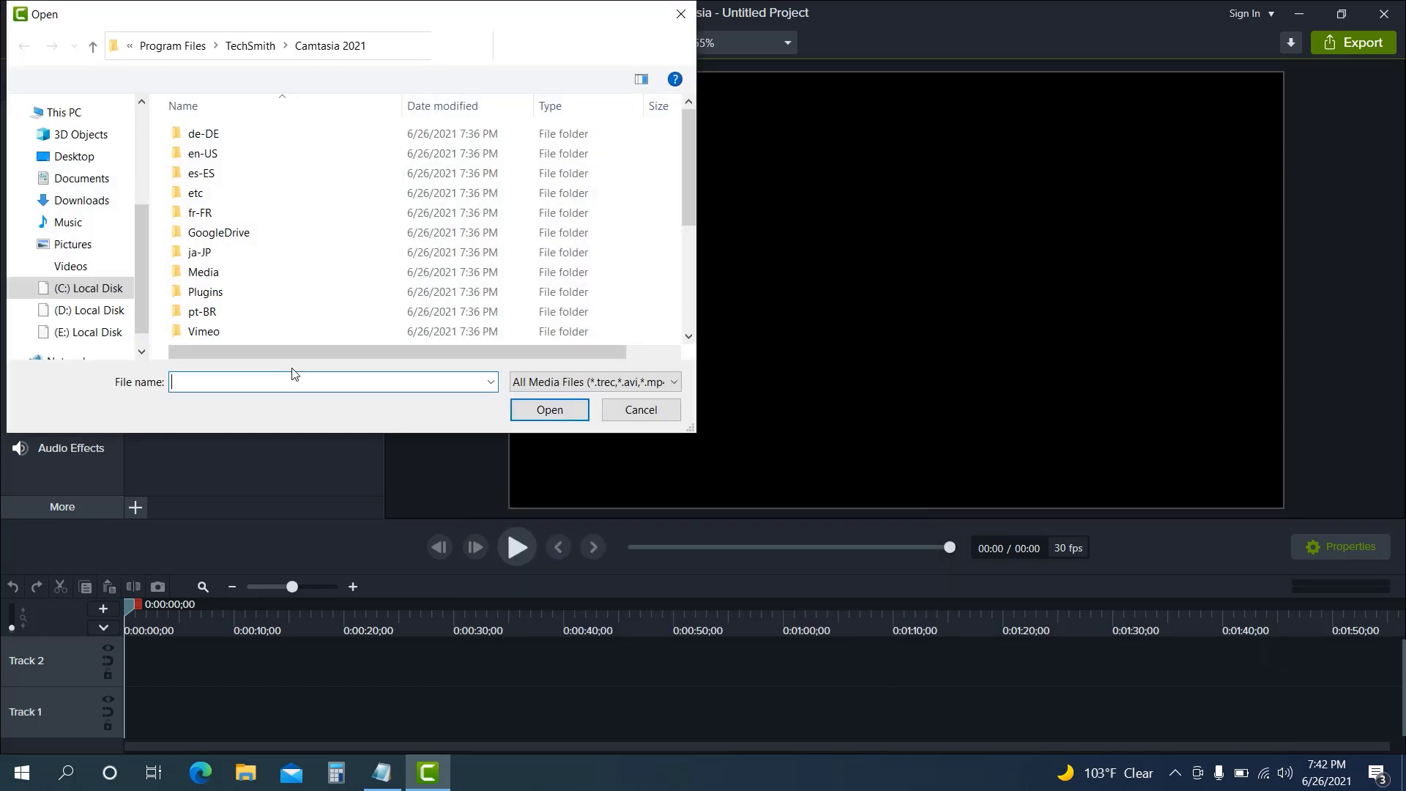
left_click(77, 156)
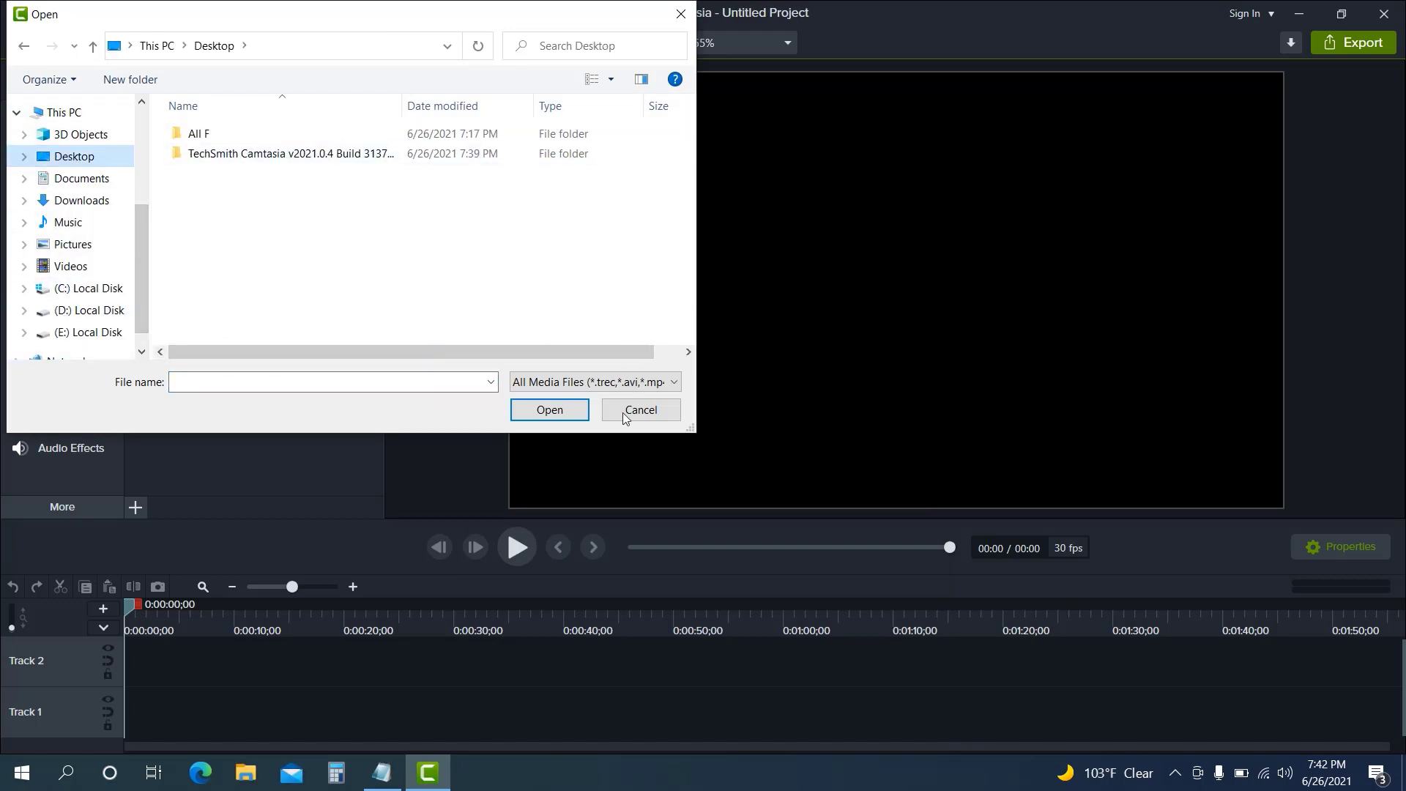
left_click(641, 413)
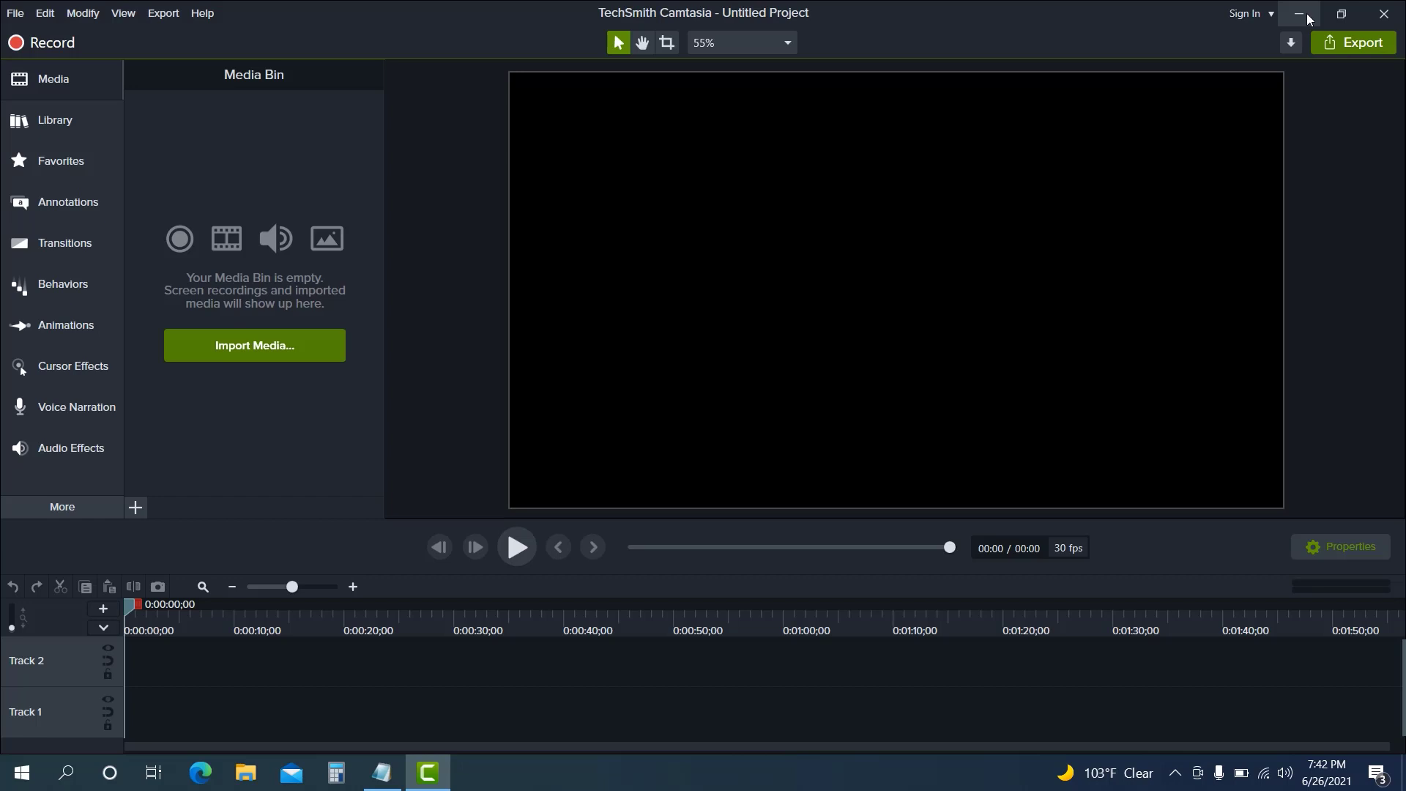
- Close Camtasia and expand the TechSmith folder in the Windows list of installed apps
left_click(1386, 15)
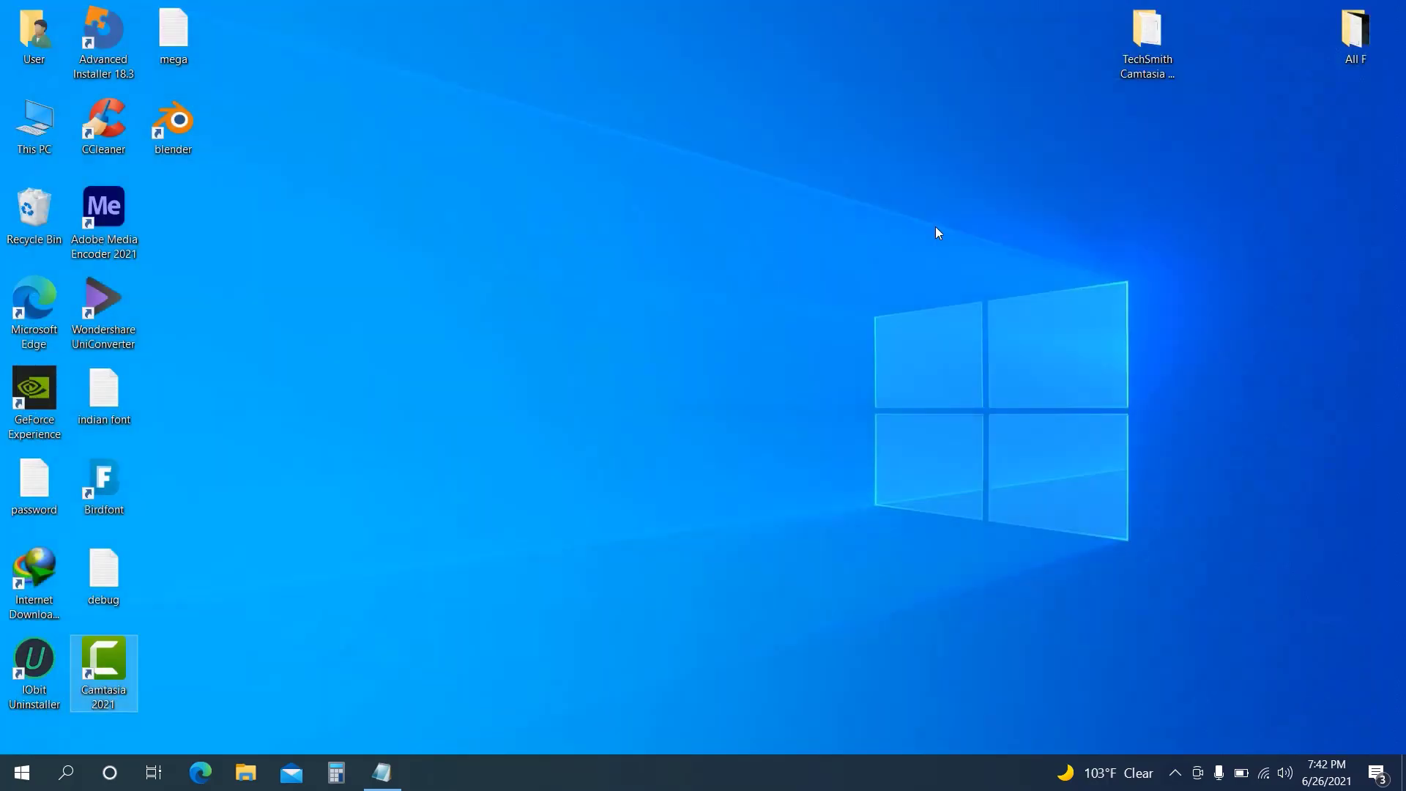
left_click(11, 785)
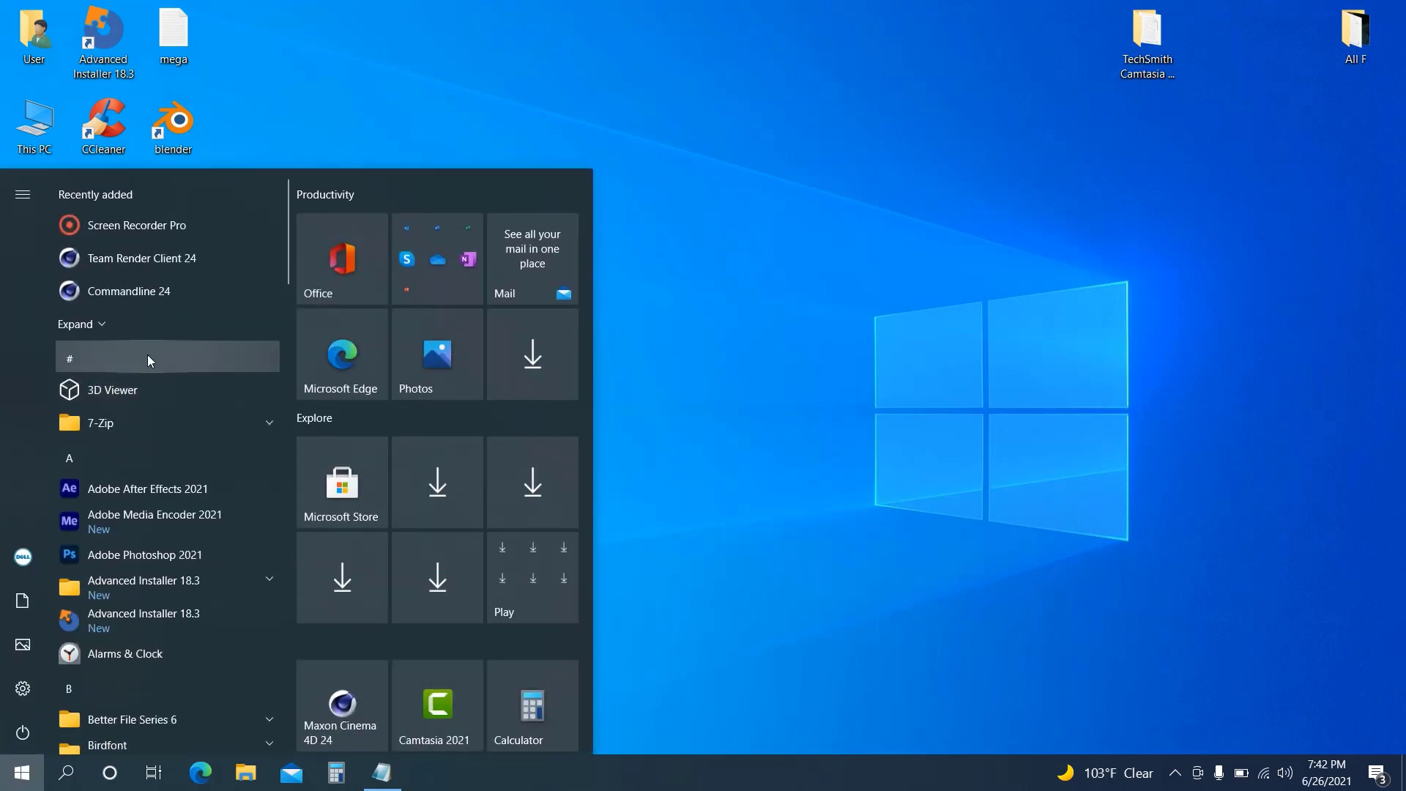
scroll(455, 526, "down", 2)
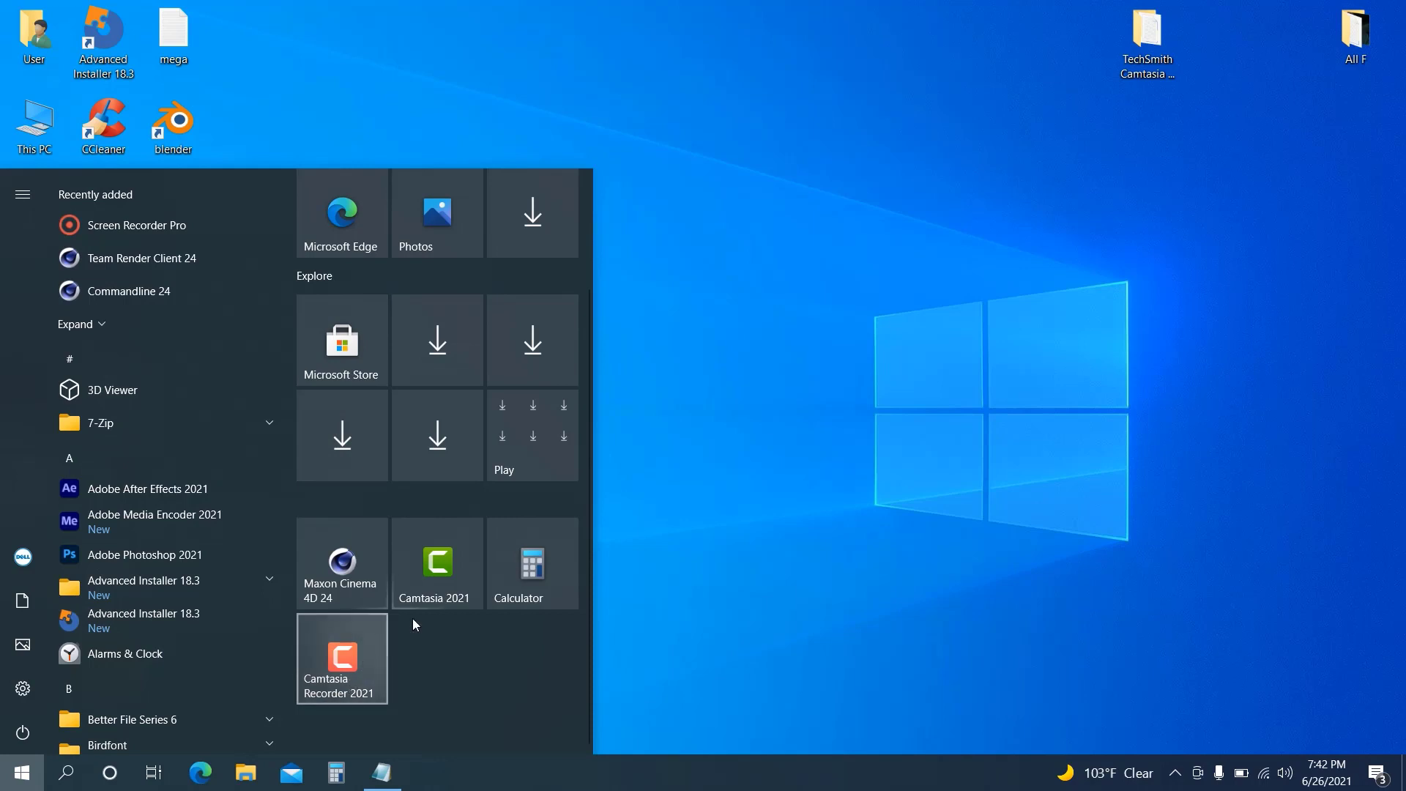
scroll(104, 393, "down", 3)
scroll(109, 405, "up", 3)
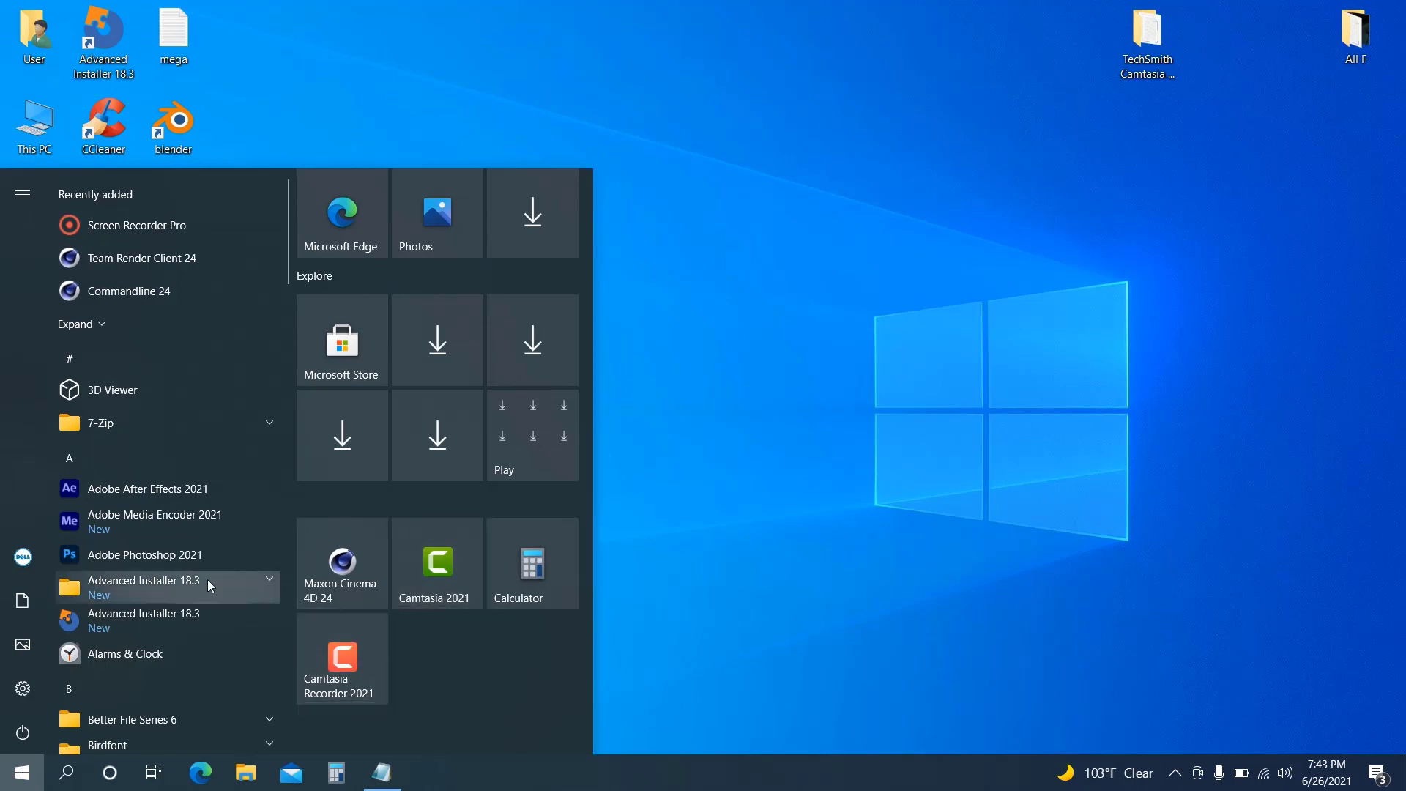
scroll(208, 579, "down", 3)
scroll(205, 577, "down", 5)
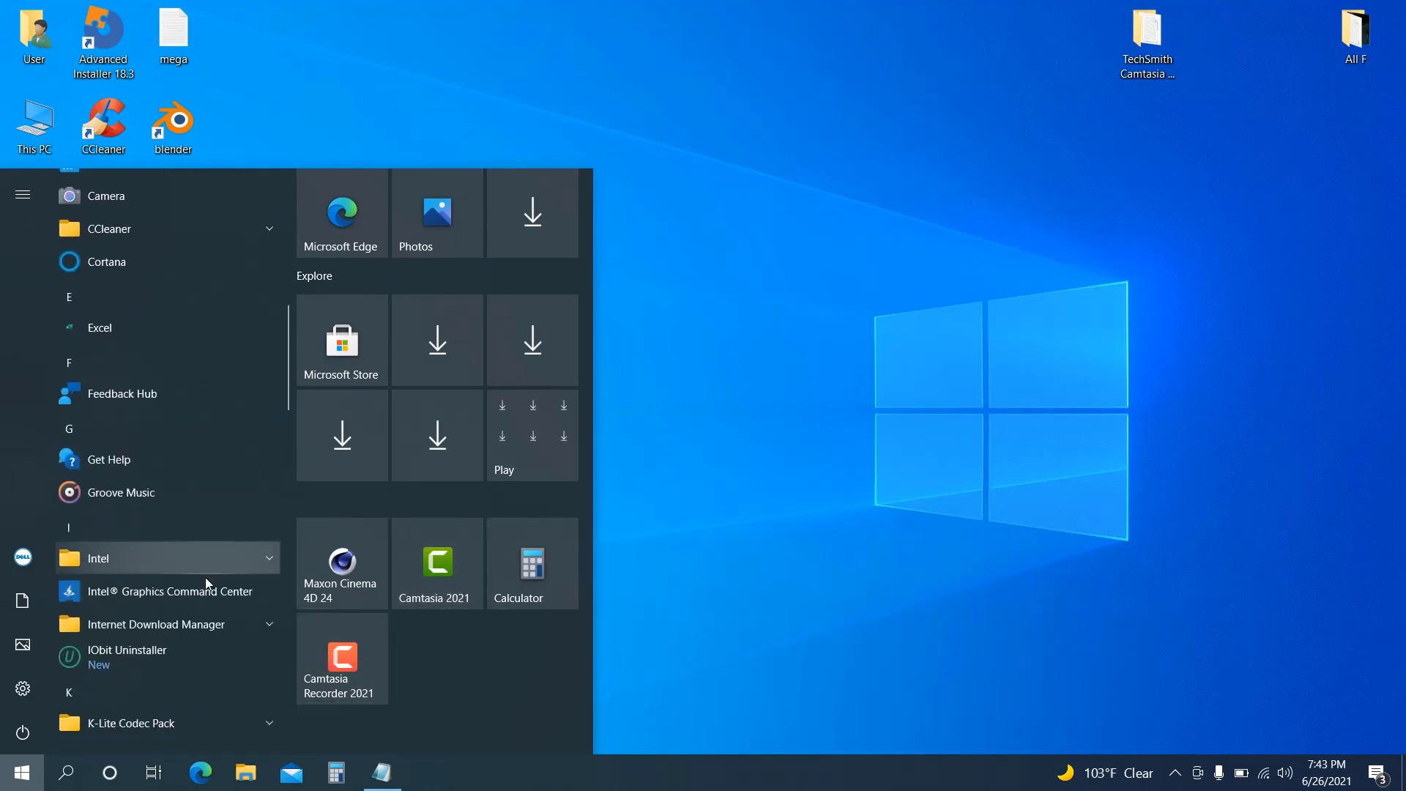
scroll(139, 446, "down", 6)
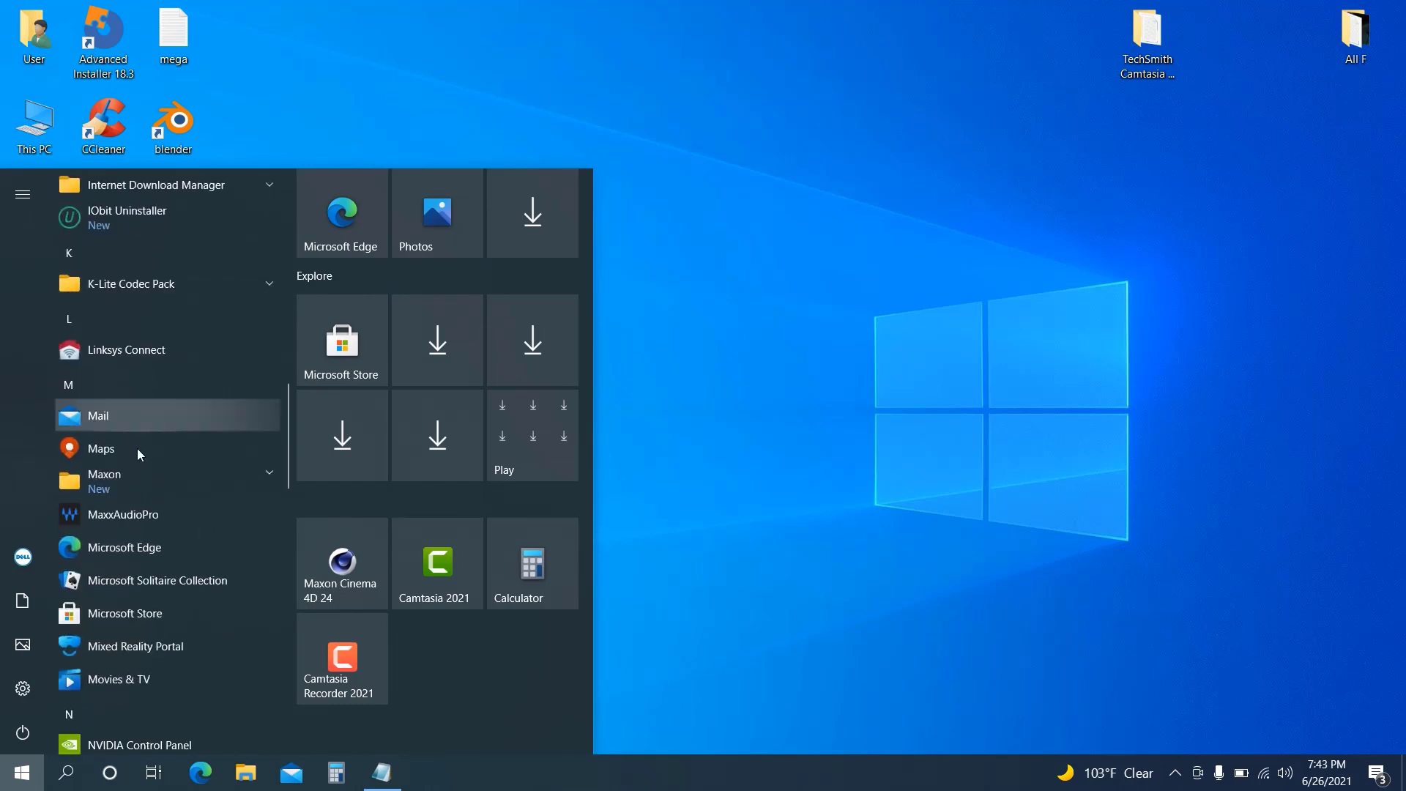
scroll(142, 446, "down", 6)
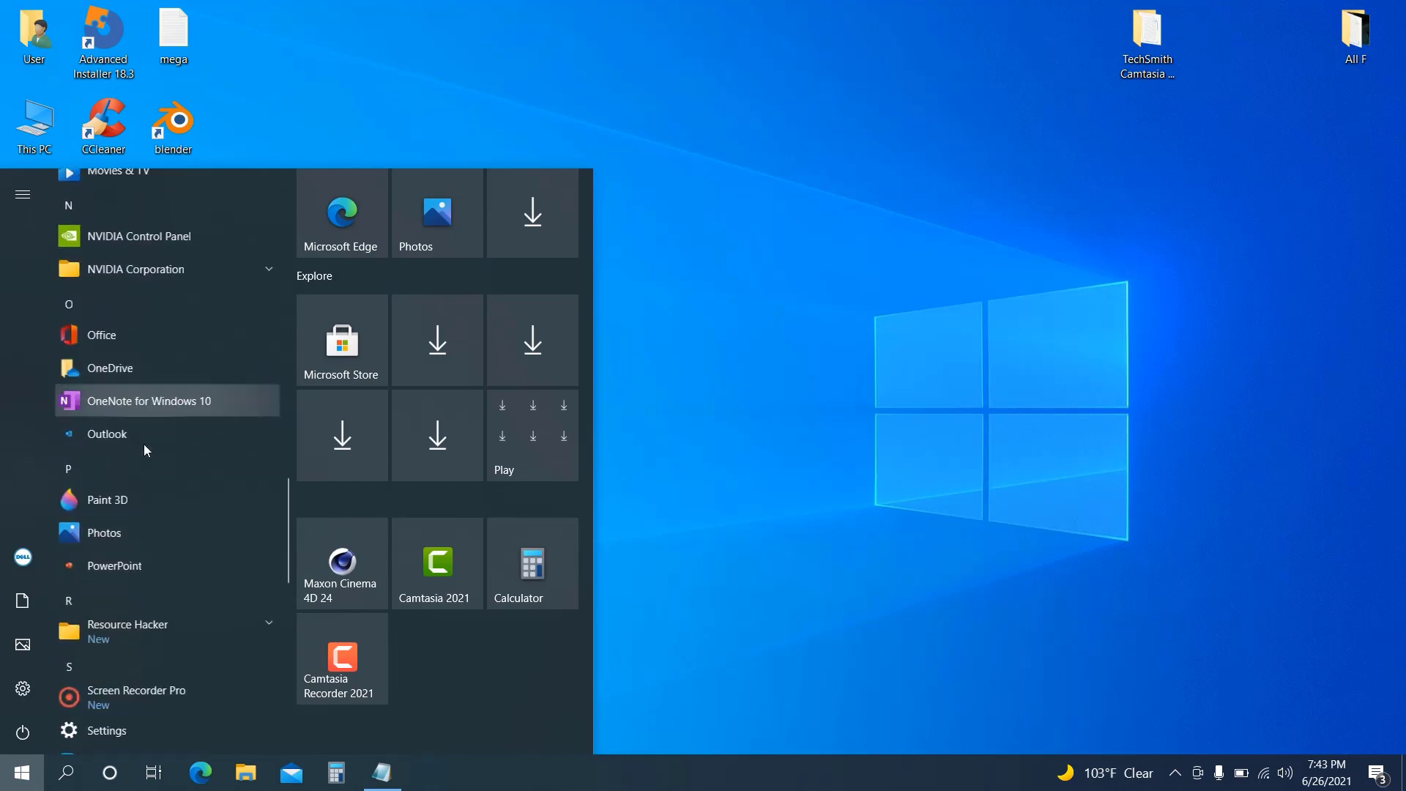
scroll(143, 481, "down", 5)
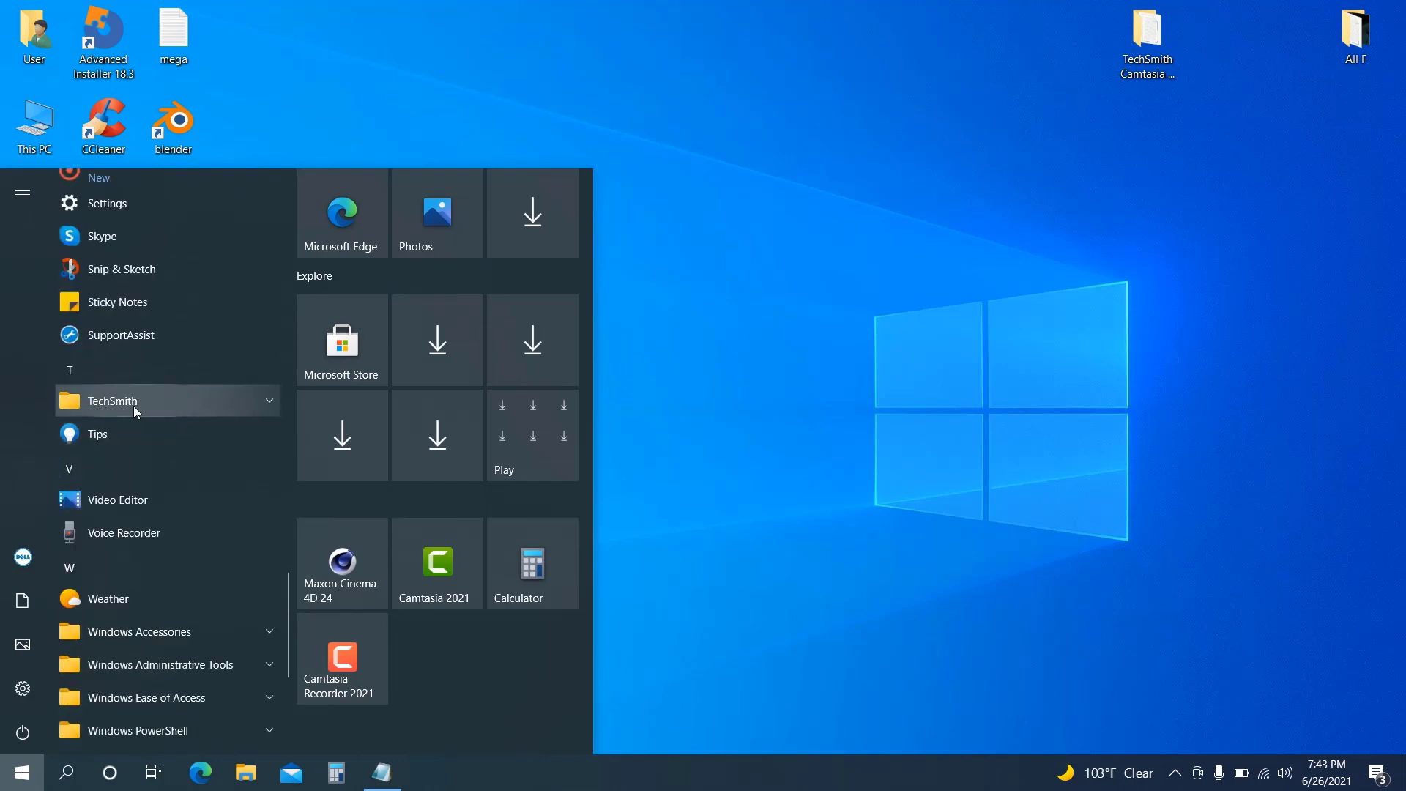
left_click(133, 405)
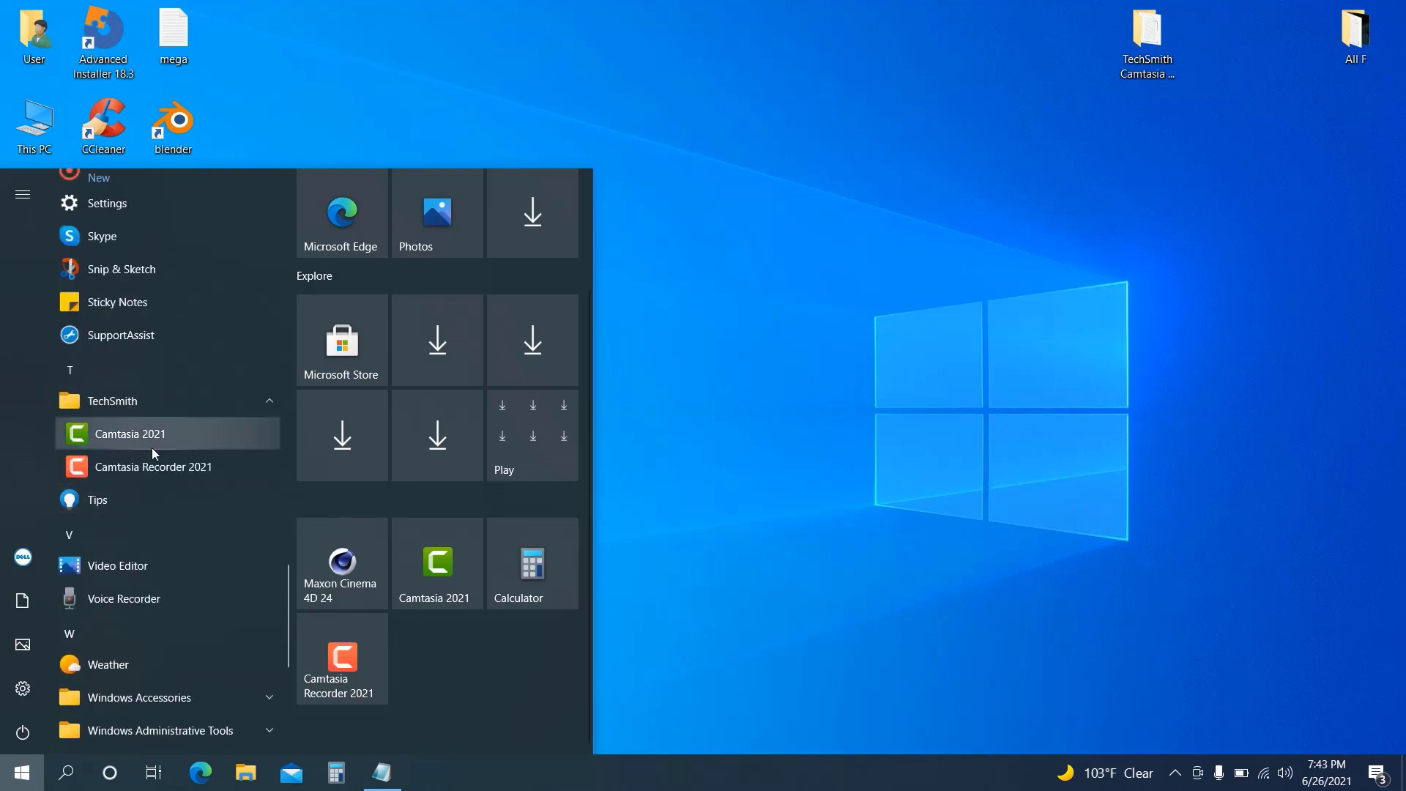
- Unpin Camtasia 2021 and Camtasia Recorder 2021 from Start
right_click(147, 467)
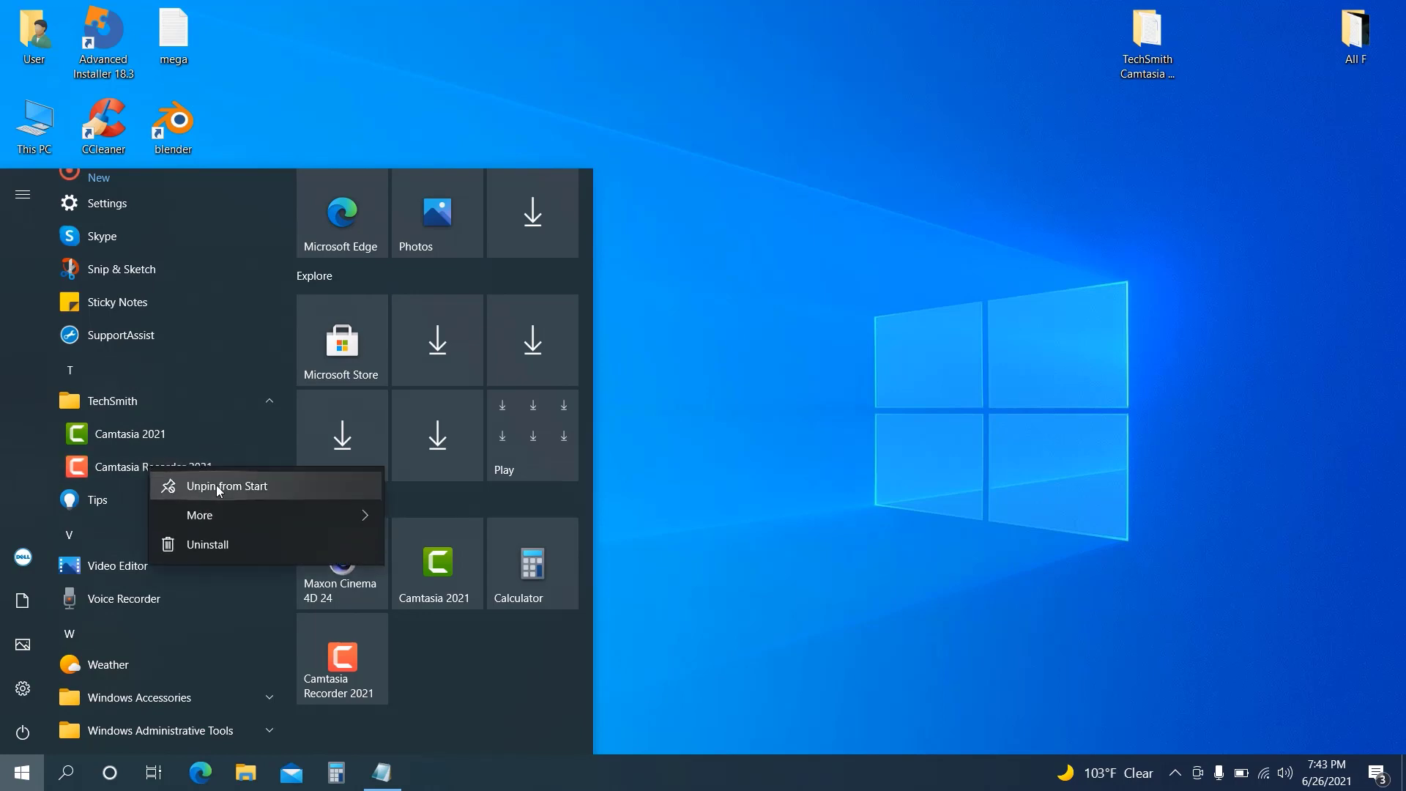
right_click(142, 435)
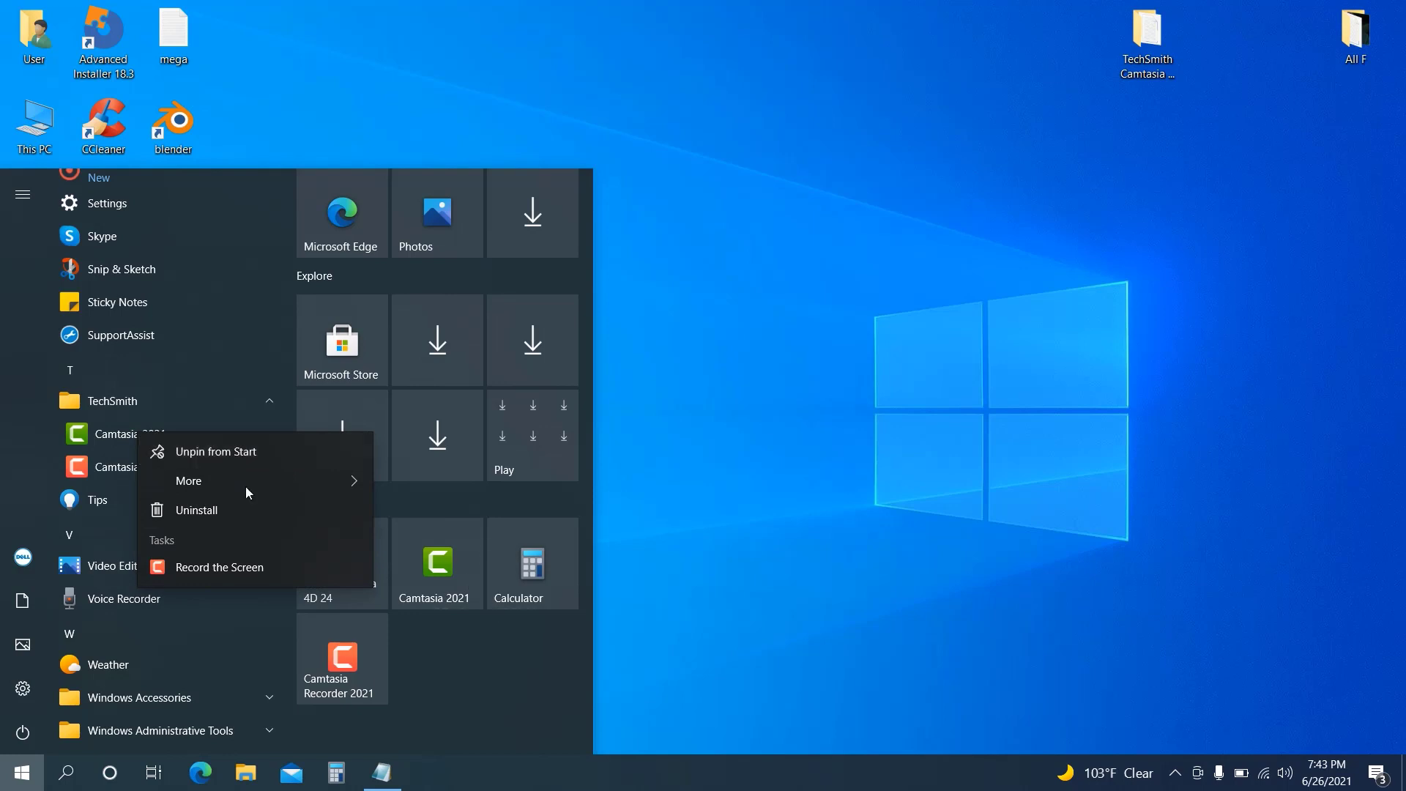
left_click(219, 454)
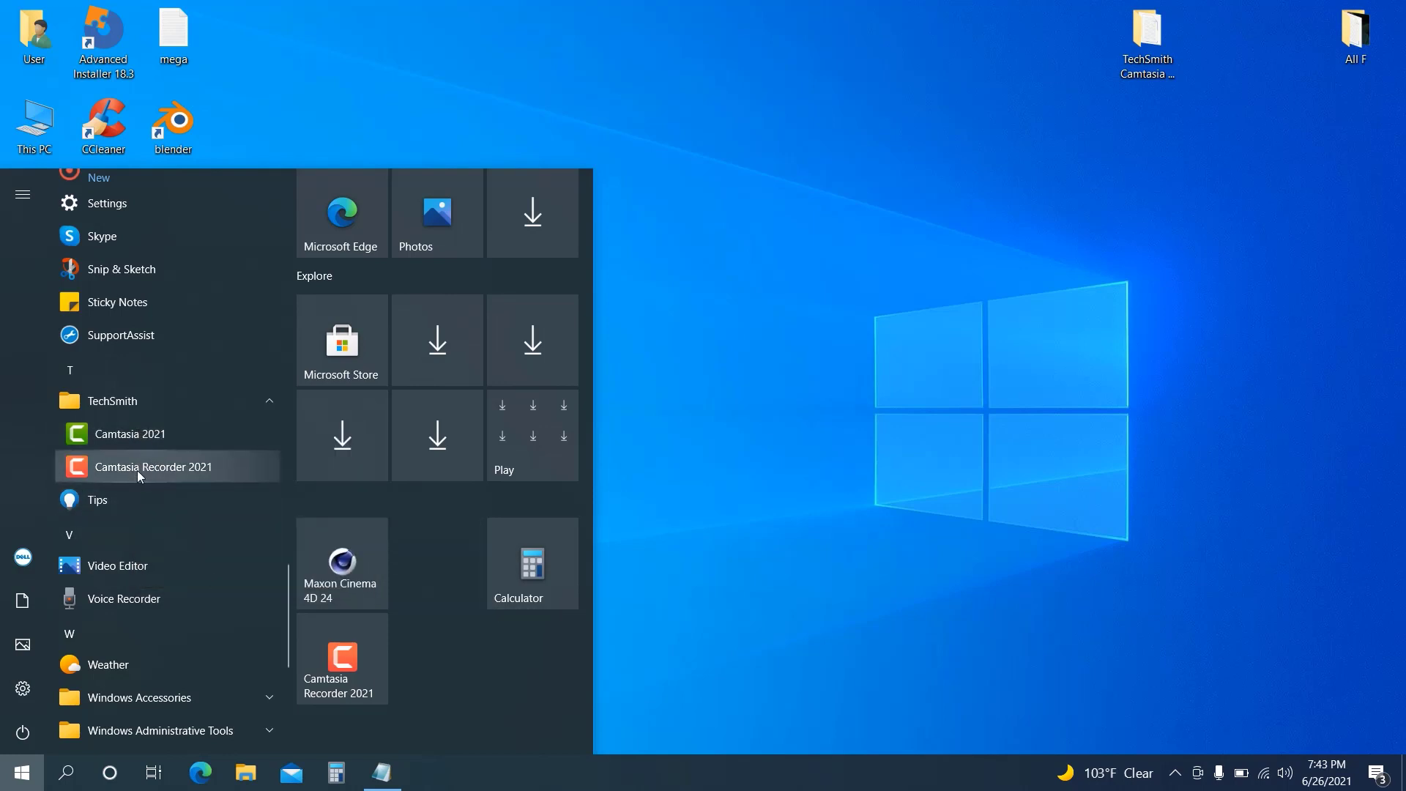
right_click(138, 469)
left_click(212, 486)
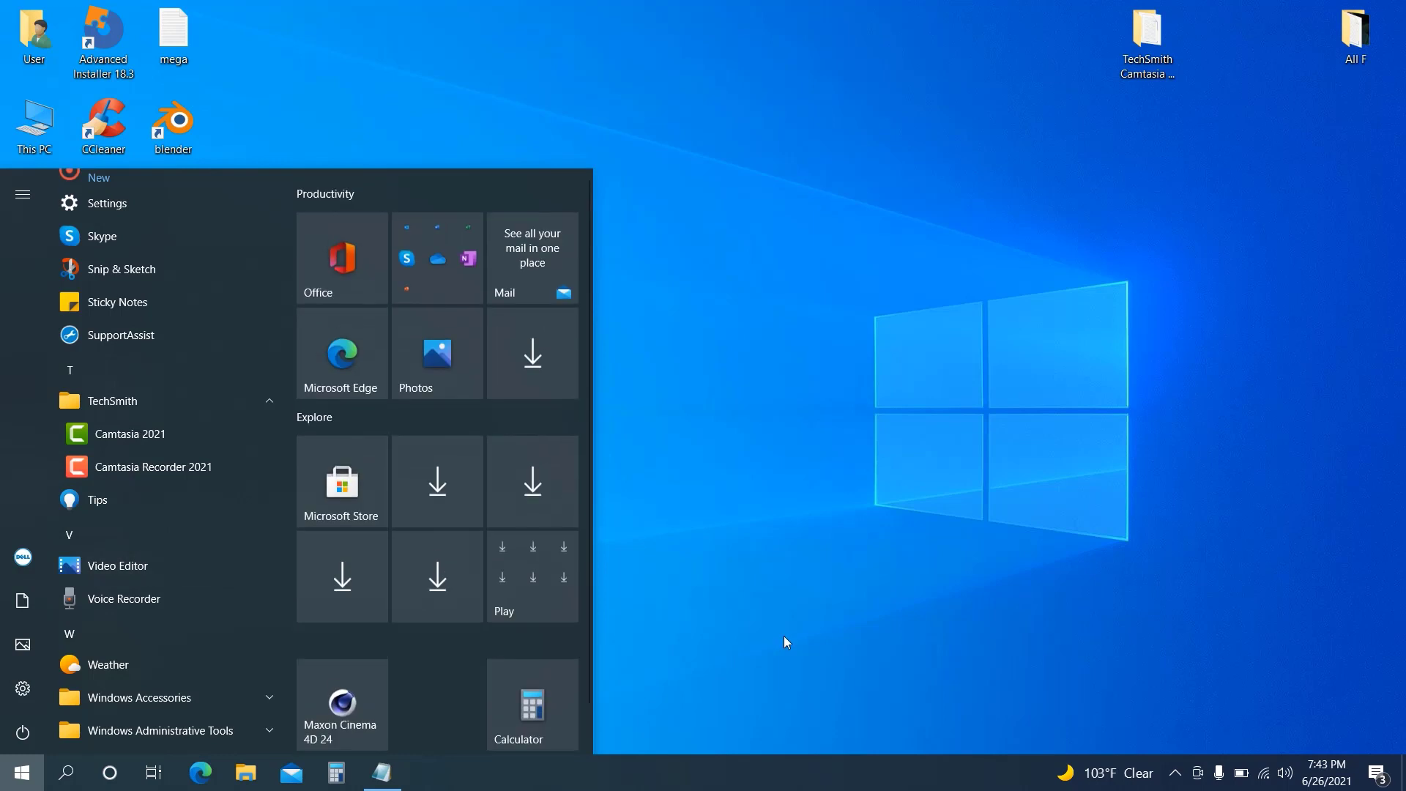
- Pin Camtasia 2021 and Camtasia Recorder 2021 to Start
right_click(145, 440)
left_click(185, 449)
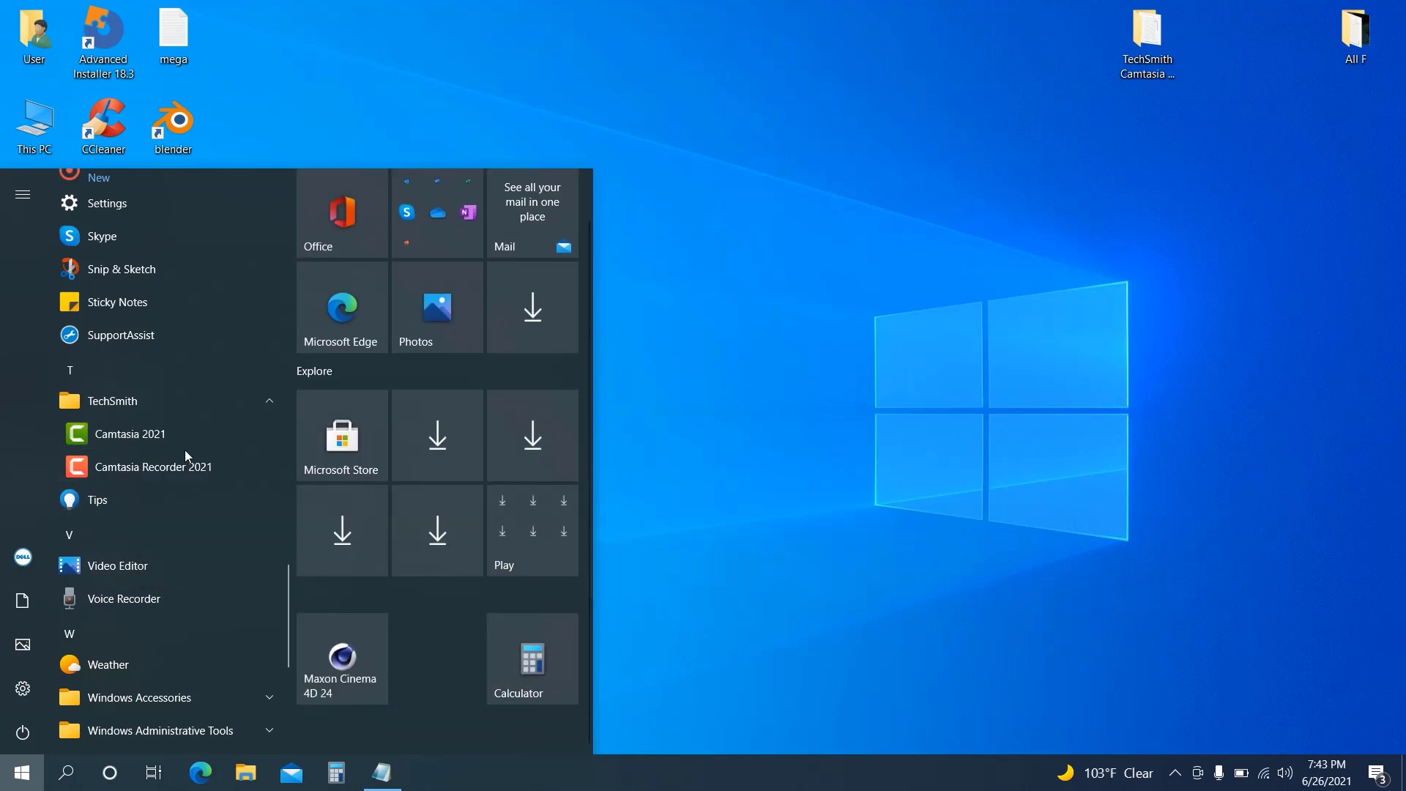
right_click(141, 473)
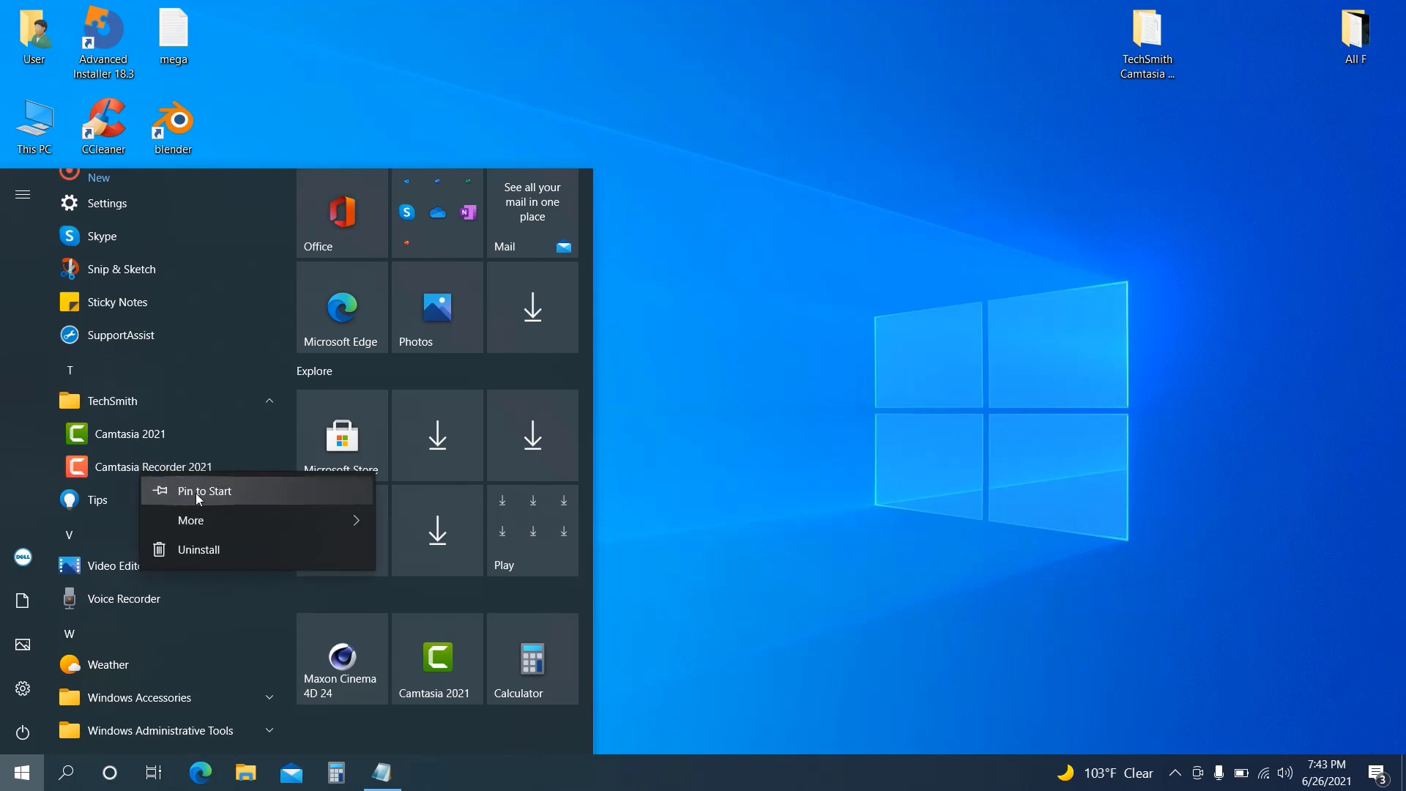
left_click(198, 496)
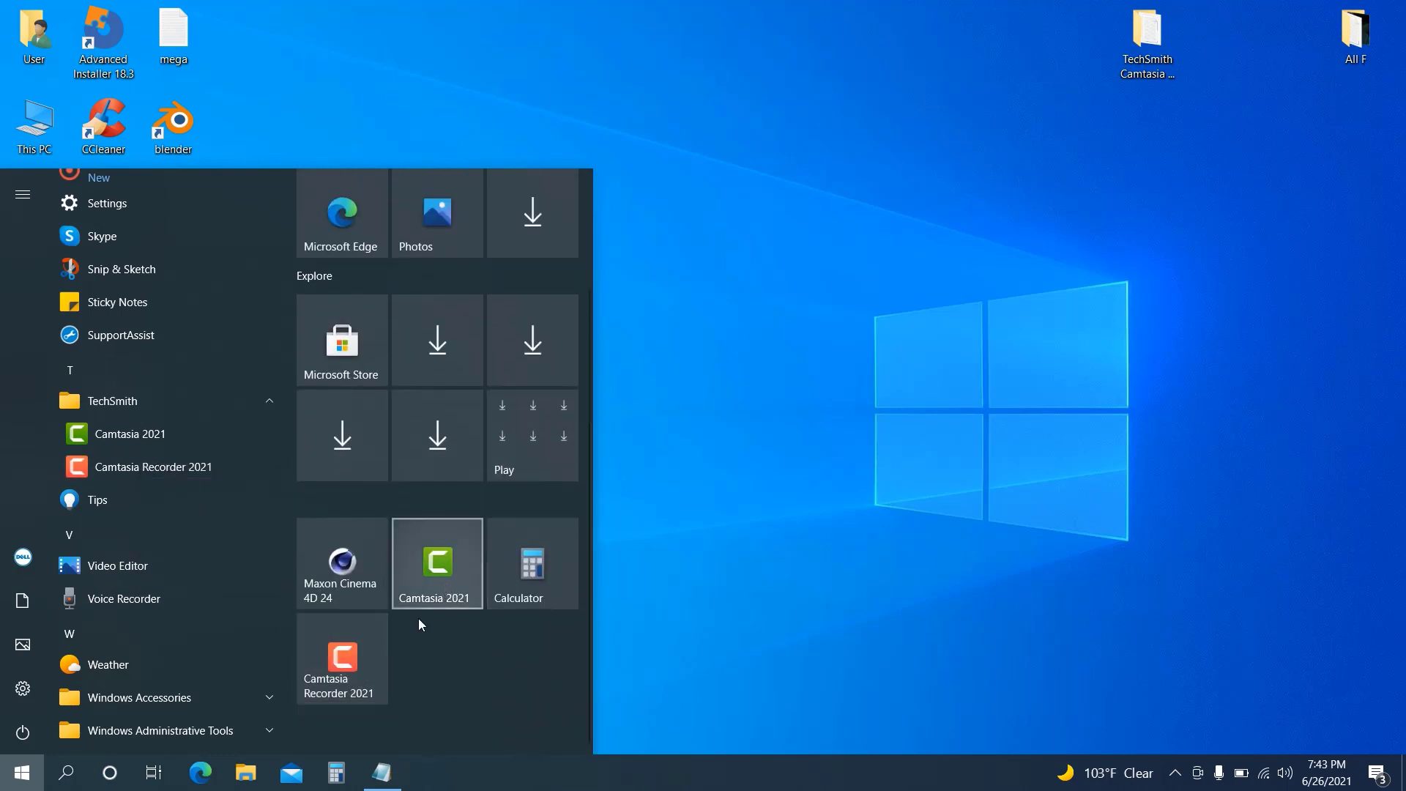
- Launch Camtasia Recorder 2021 and choose Microphone (Jabra EVOLVE 20) as the audio input
left_click(331, 673)
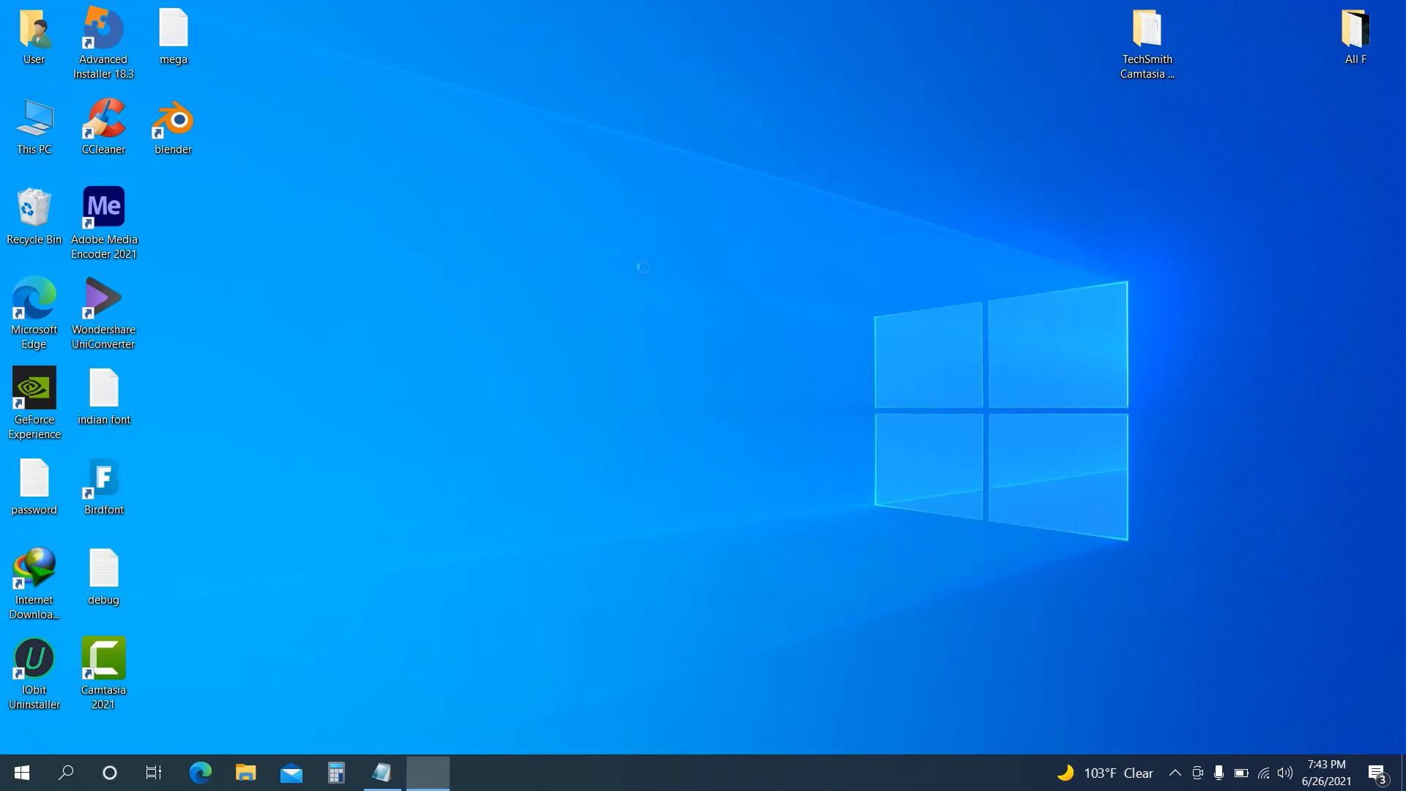
left_click_drag(590, 175, 742, 276)
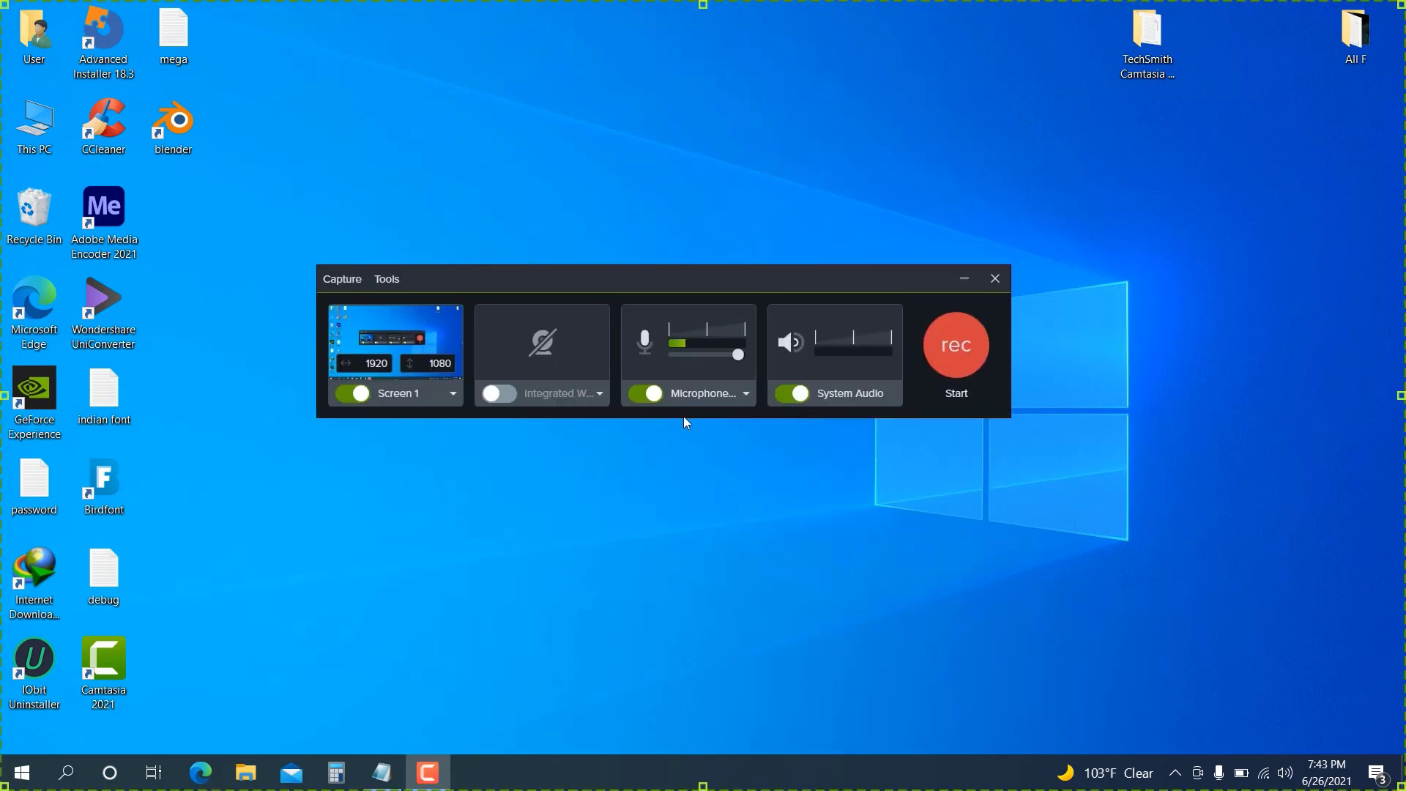
left_click(746, 393)
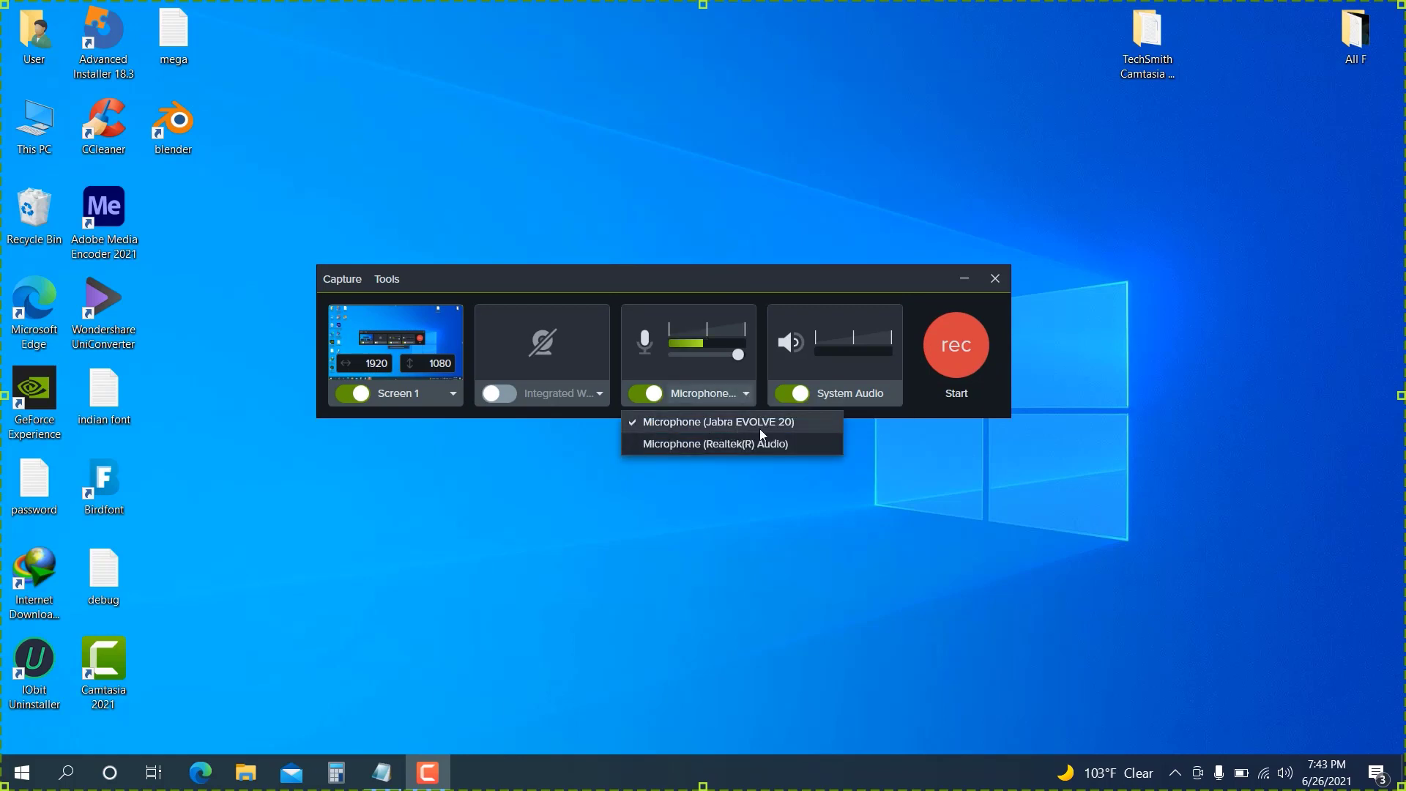
left_click(779, 423)
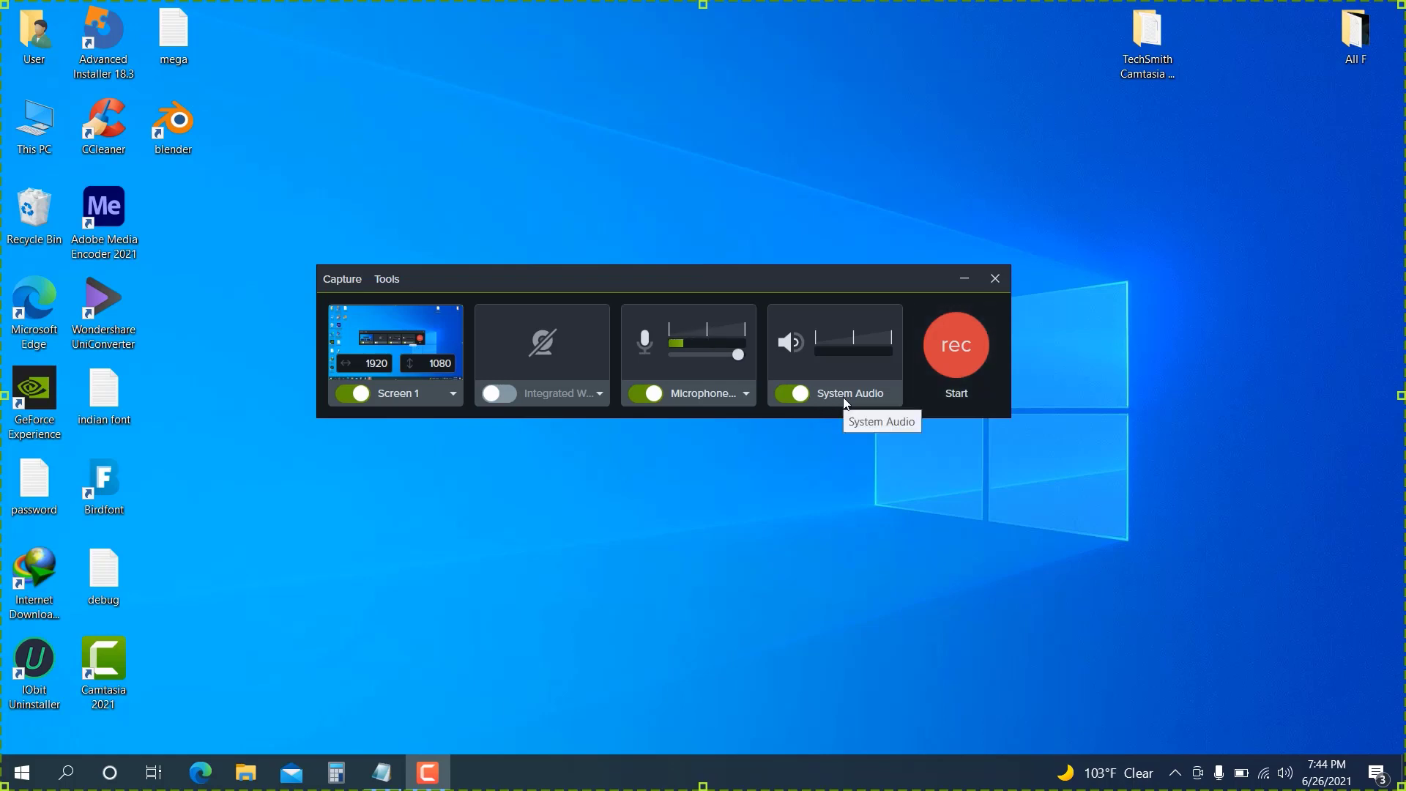
- Try toggling System Audio capture in the recorder and leave it turned off
left_click(787, 396)
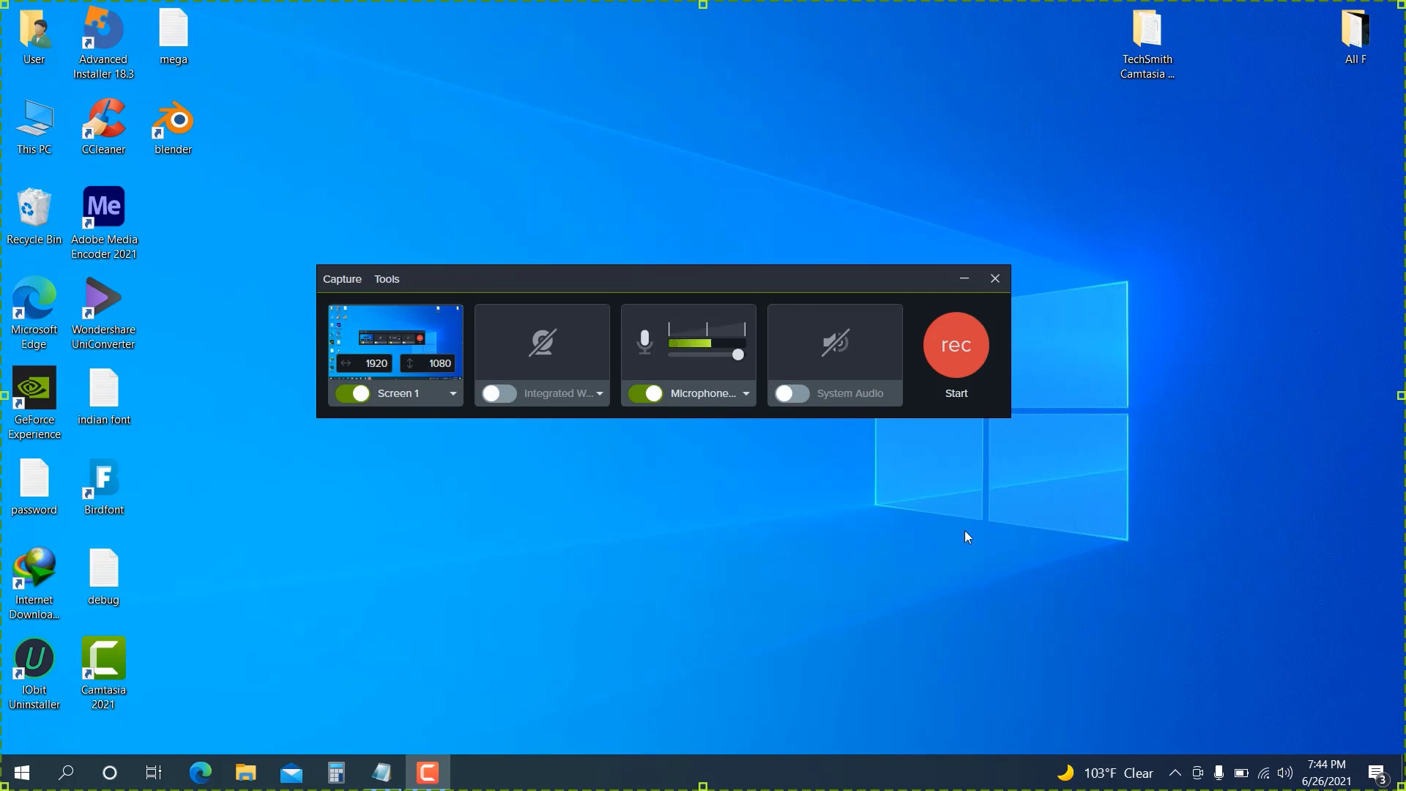
left_click(801, 396)
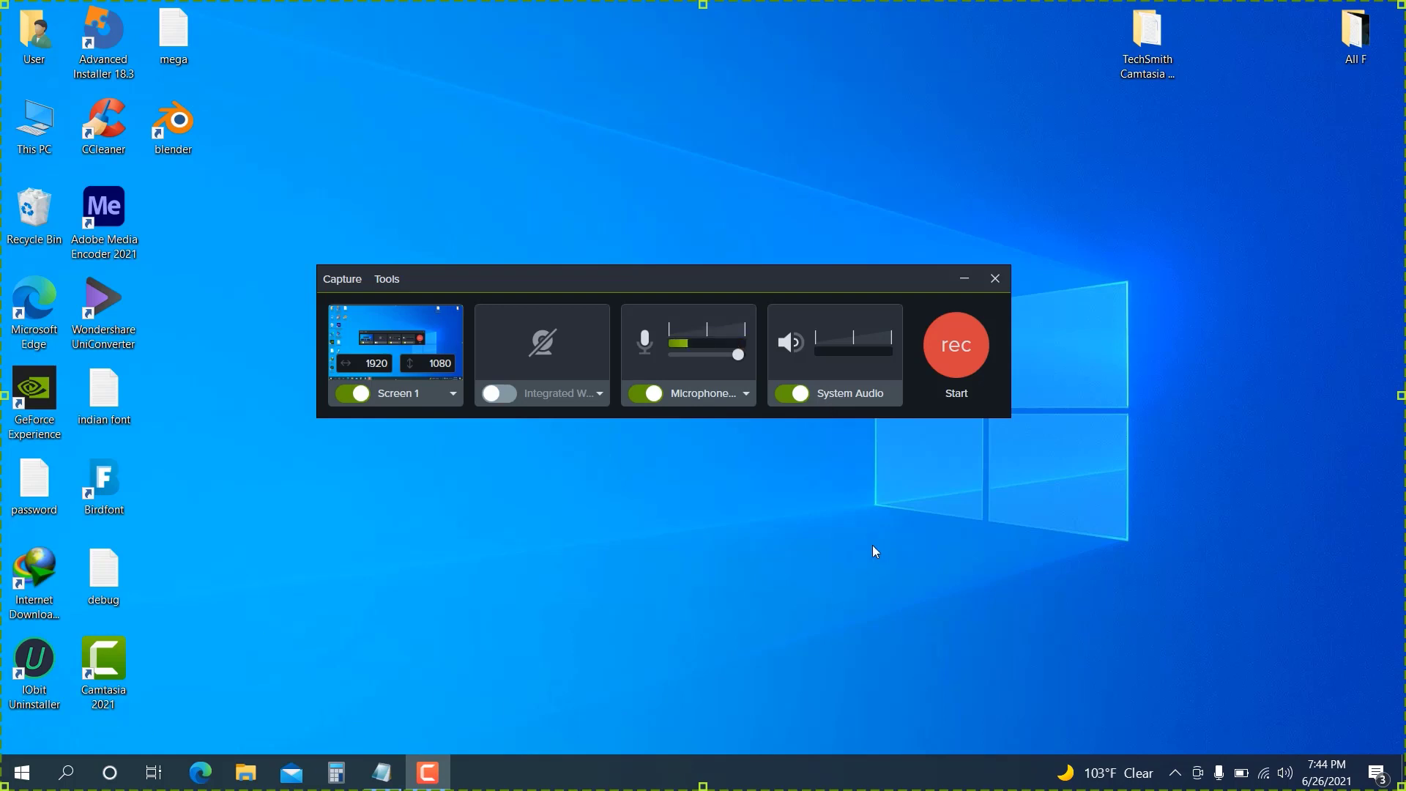
left_click(789, 398)
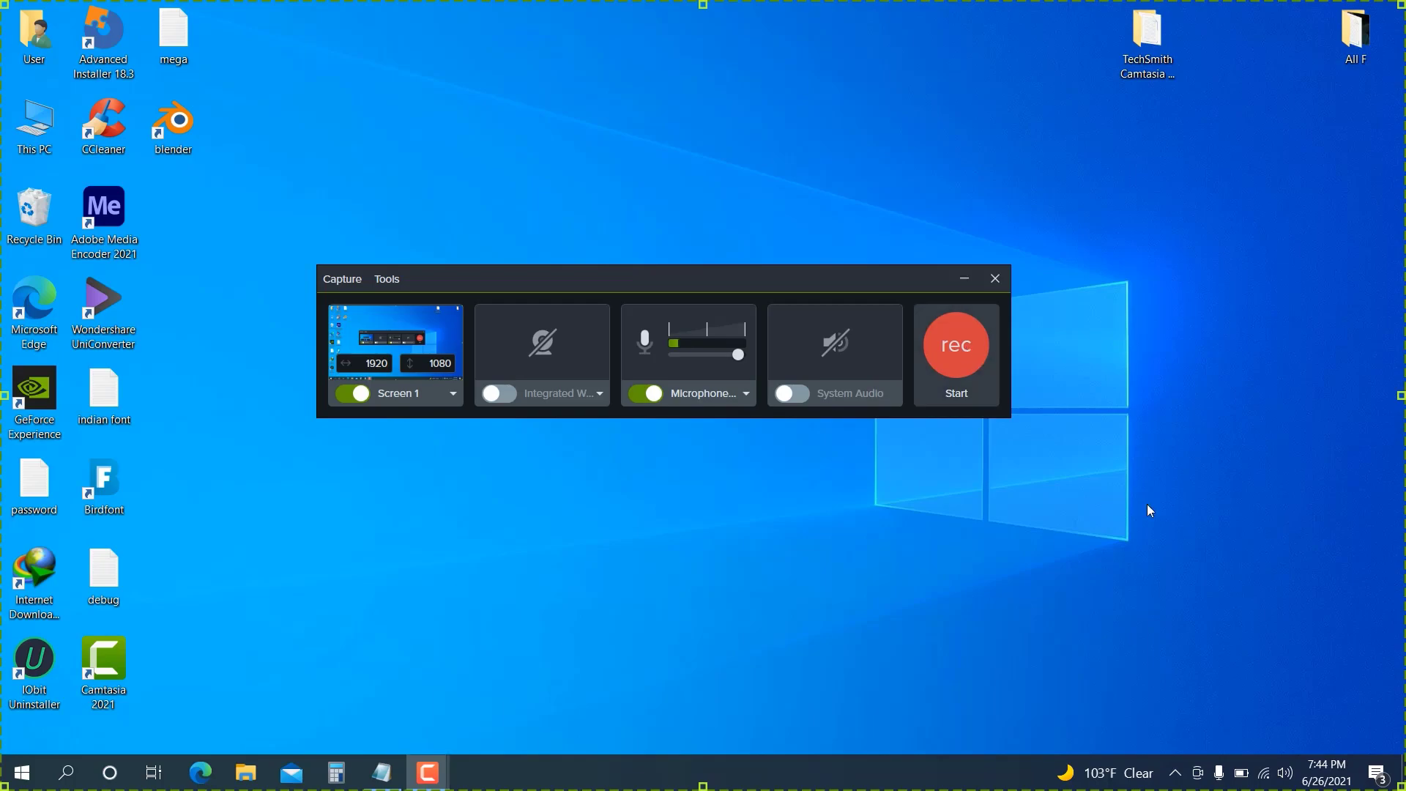
key("F9")
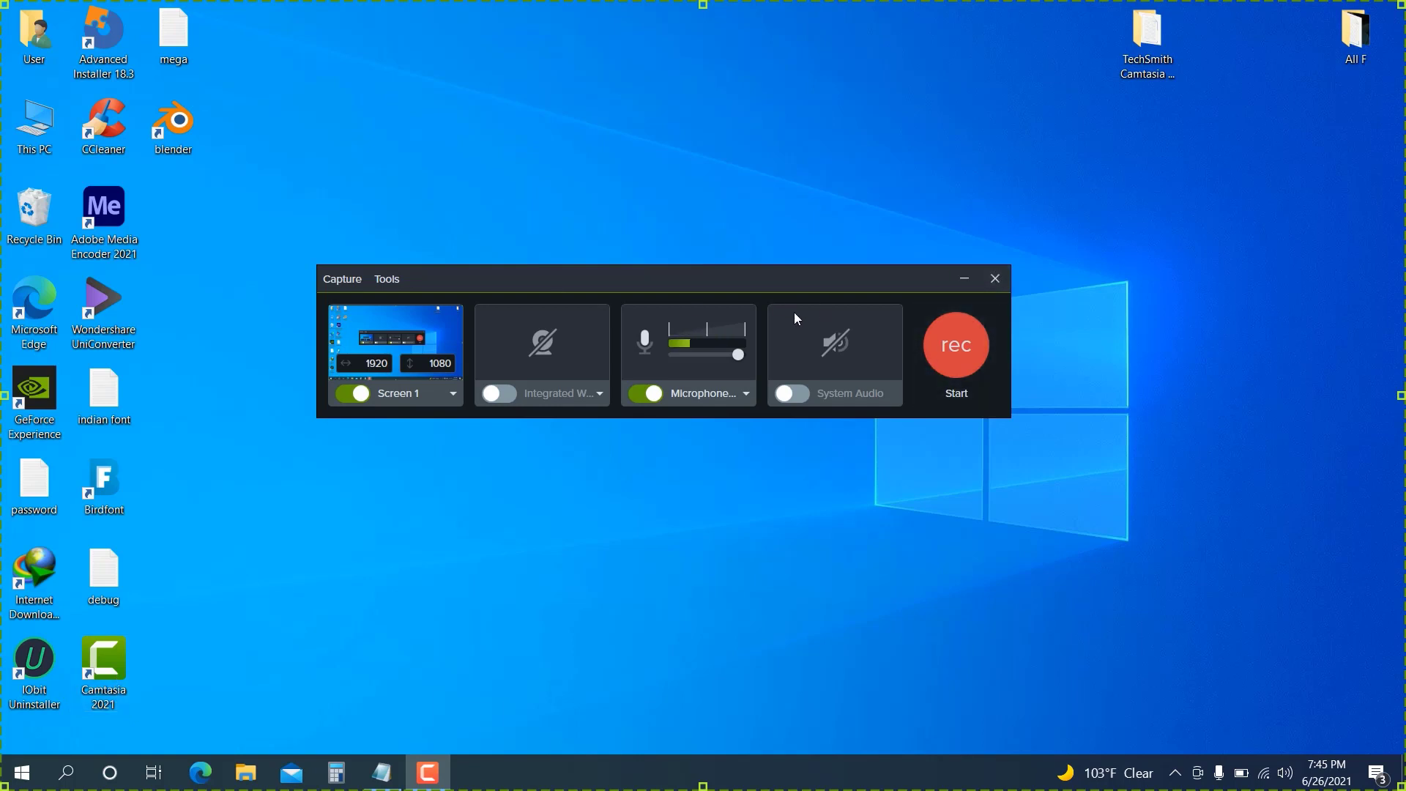
- Close the recorder, and in the editor enlarge the timeline area and move the screen recording clip up to Track 2
left_click(995, 279)
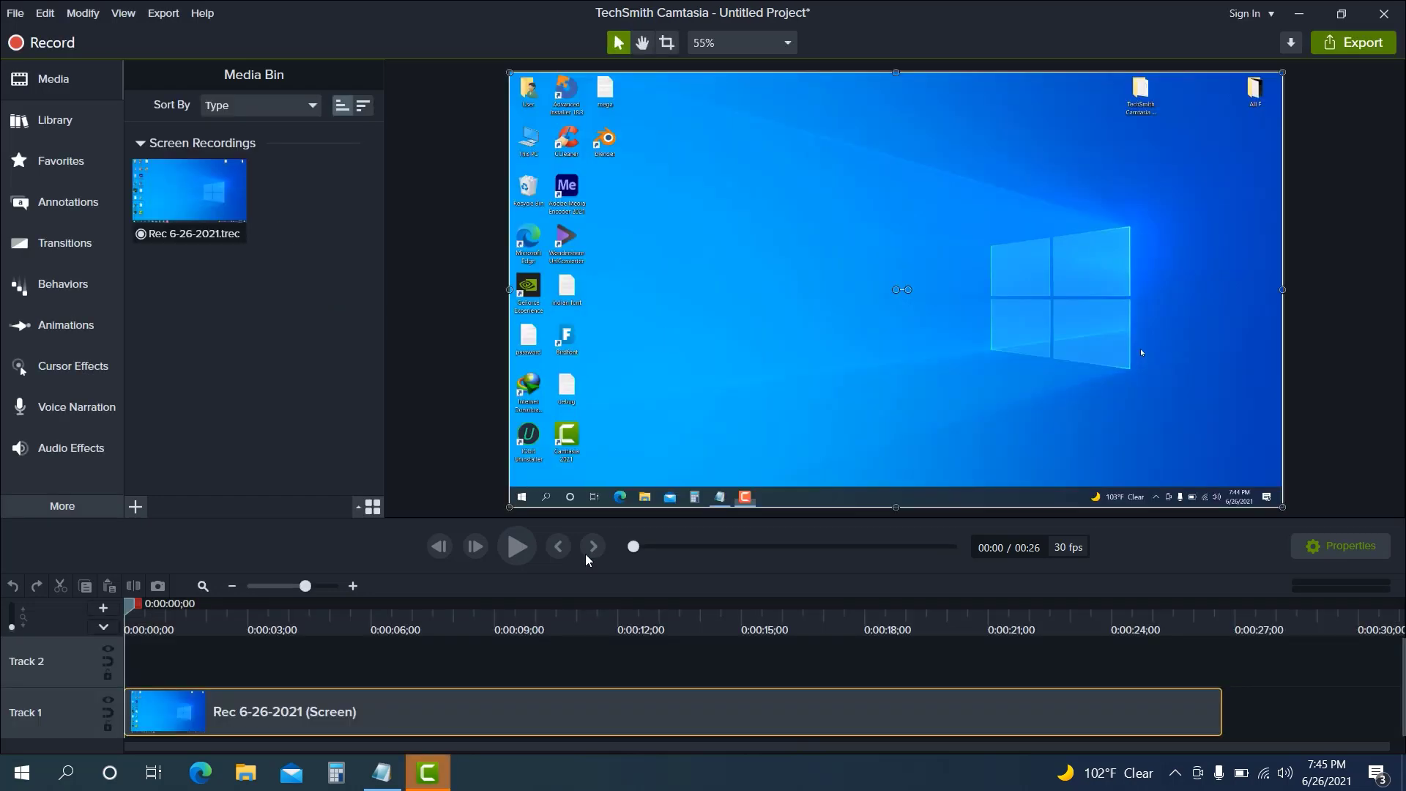
left_click(216, 614)
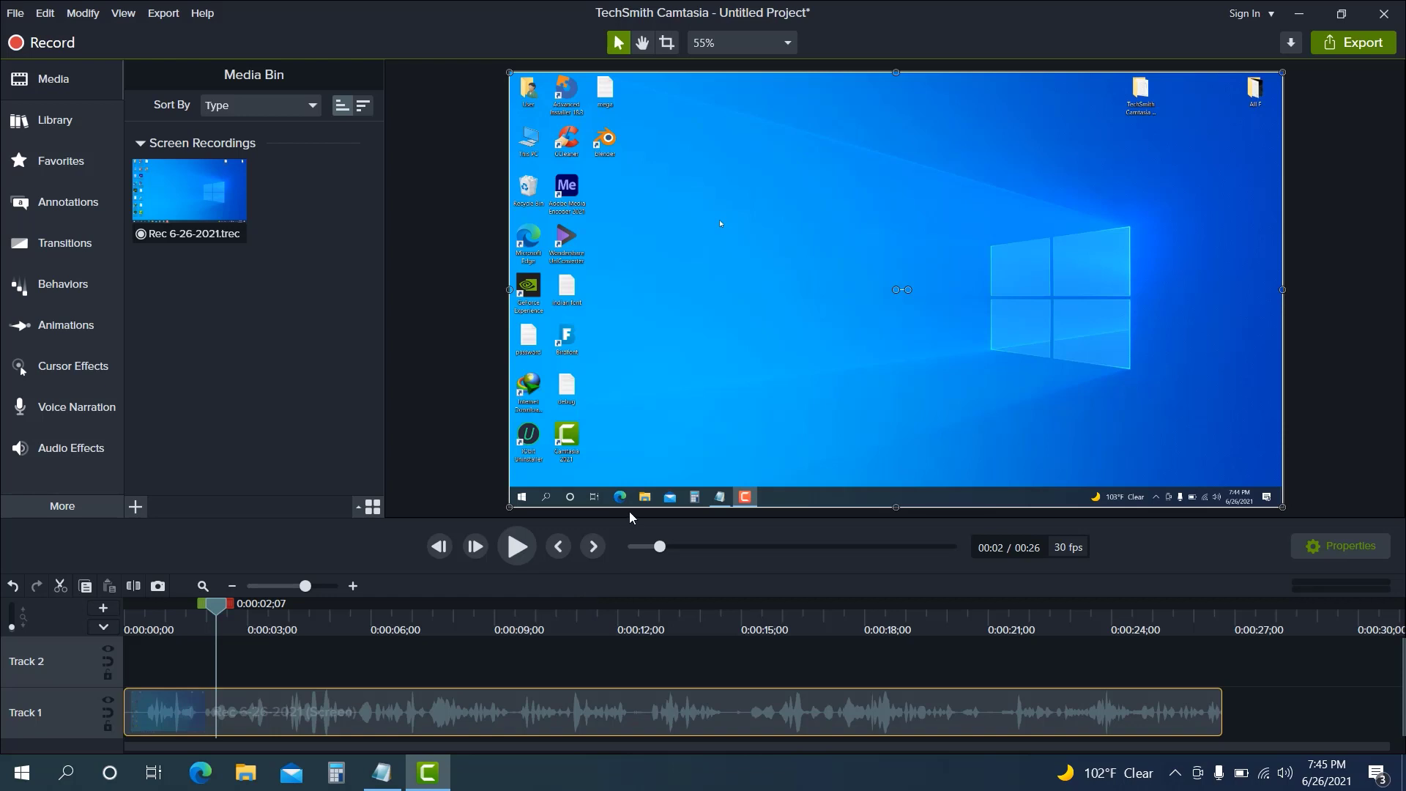
left_click_drag(631, 517, 627, 461)
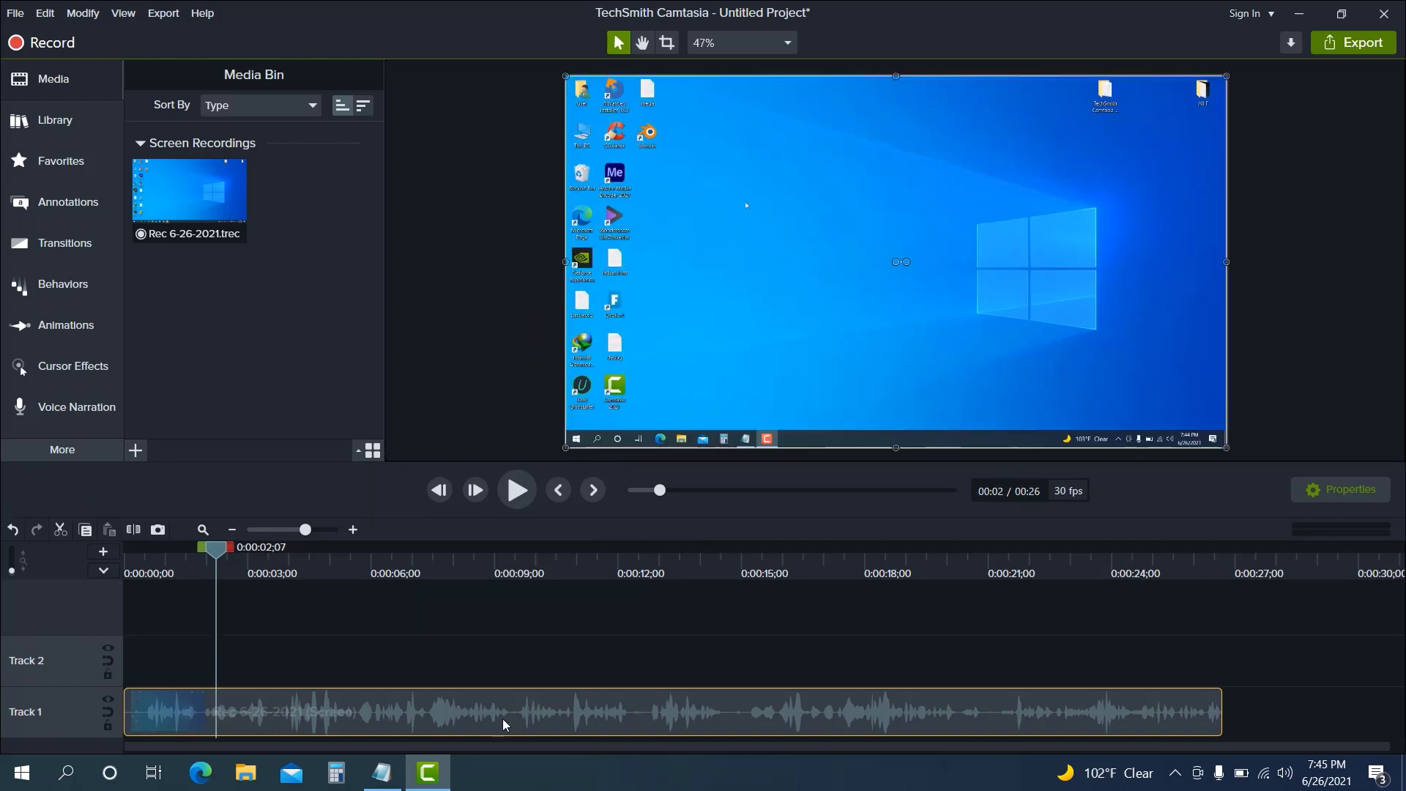
left_click_drag(502, 718, 467, 656)
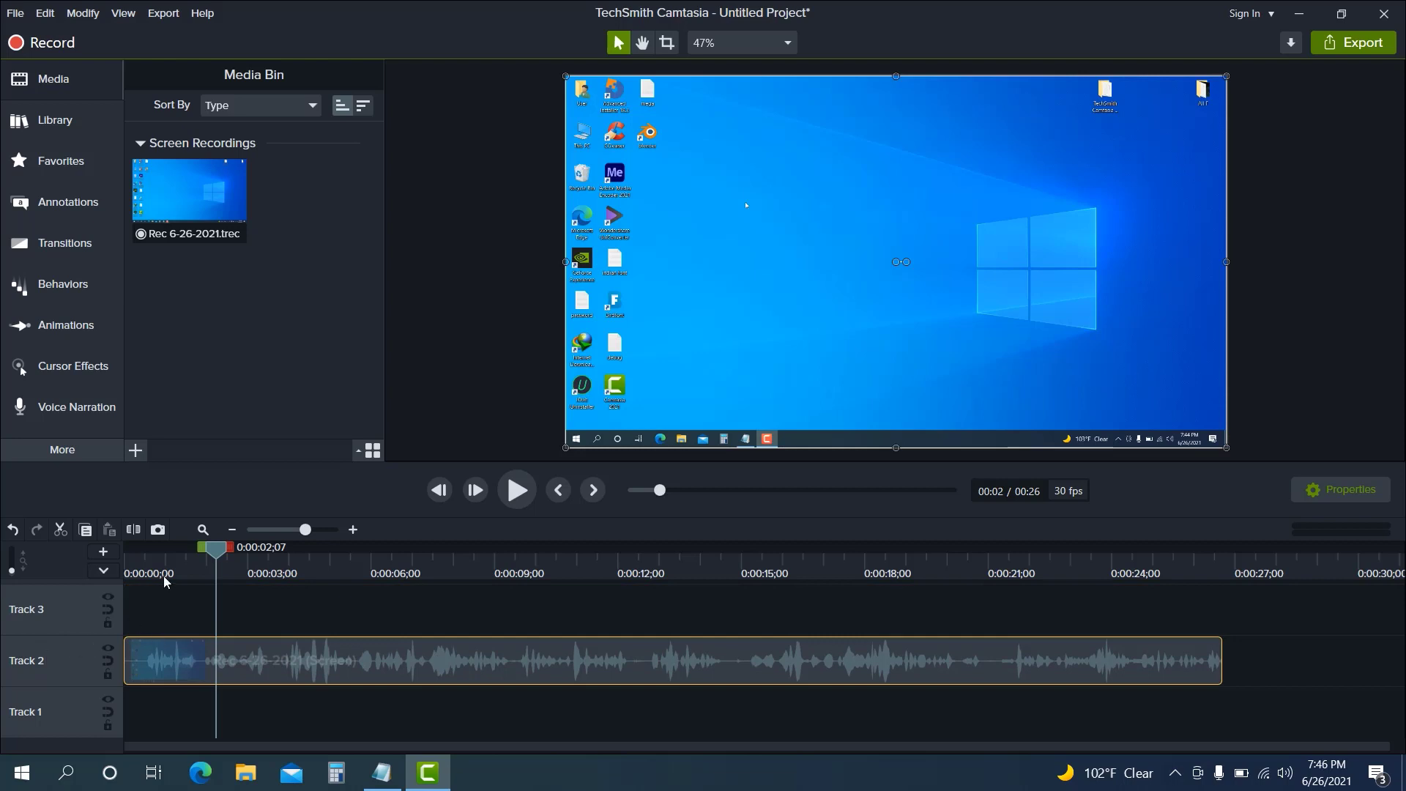
- Split the recording clip on Track 2 at 0:00:09;11 and again at 0:00:12;11
left_click_drag(222, 559, 512, 674)
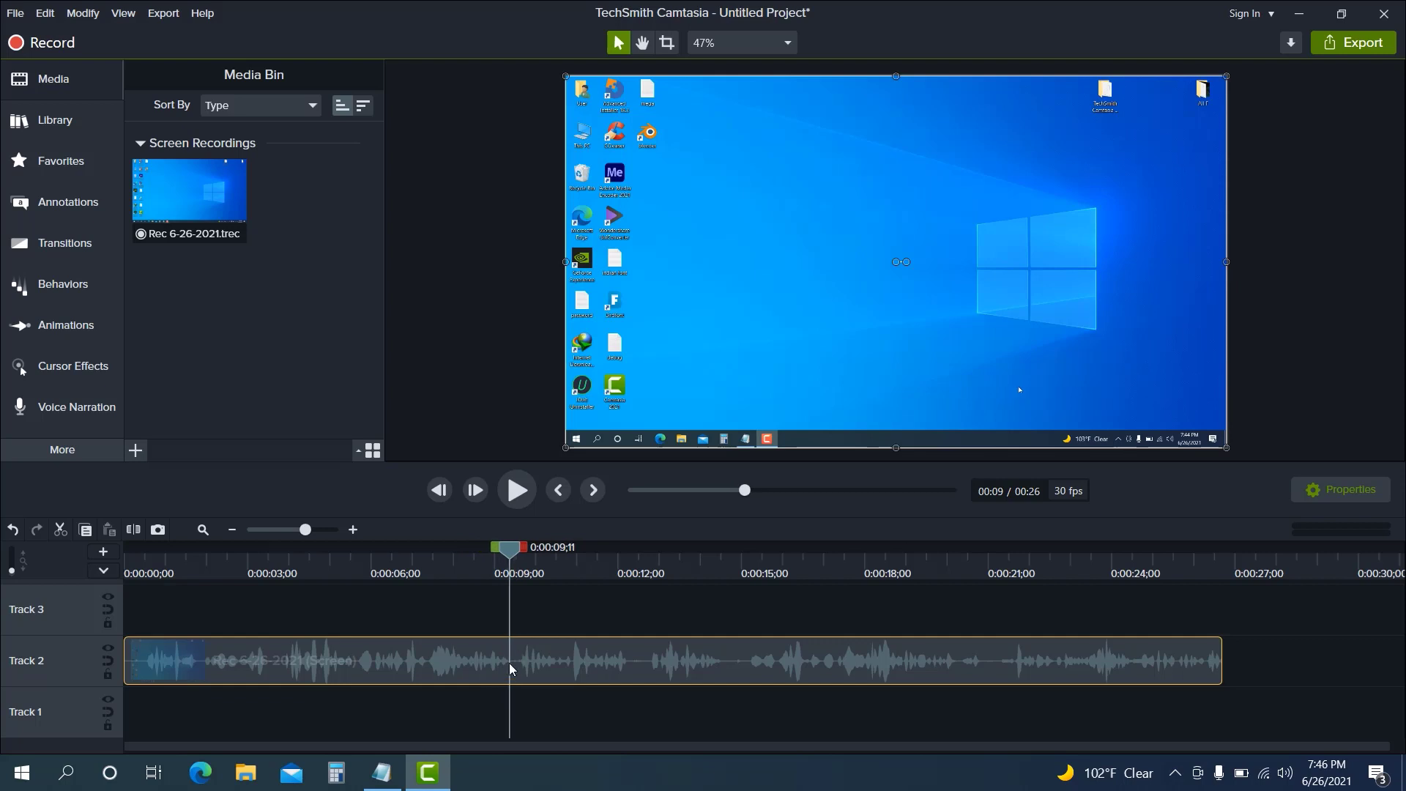
key("s")
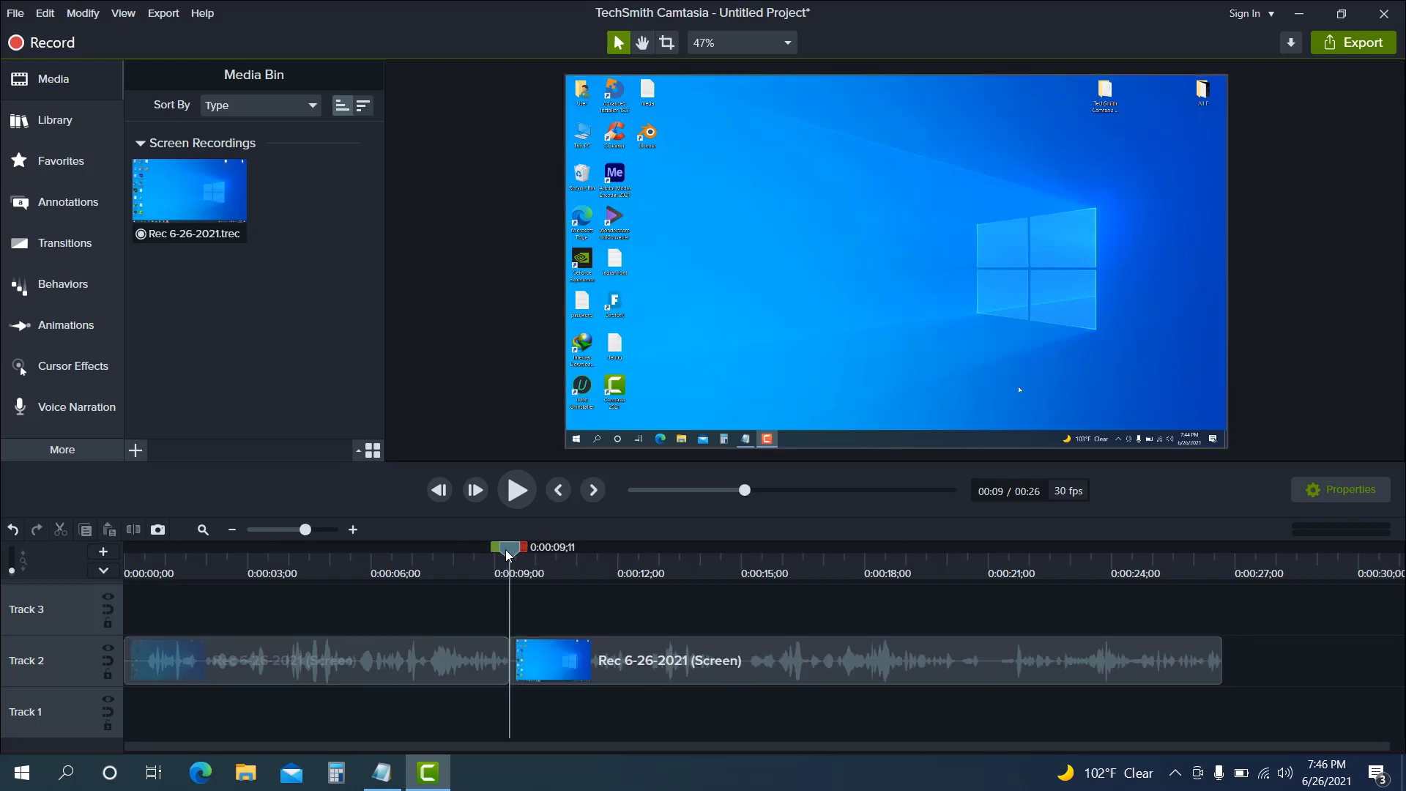
left_click_drag(513, 555, 634, 558)
left_click(638, 677)
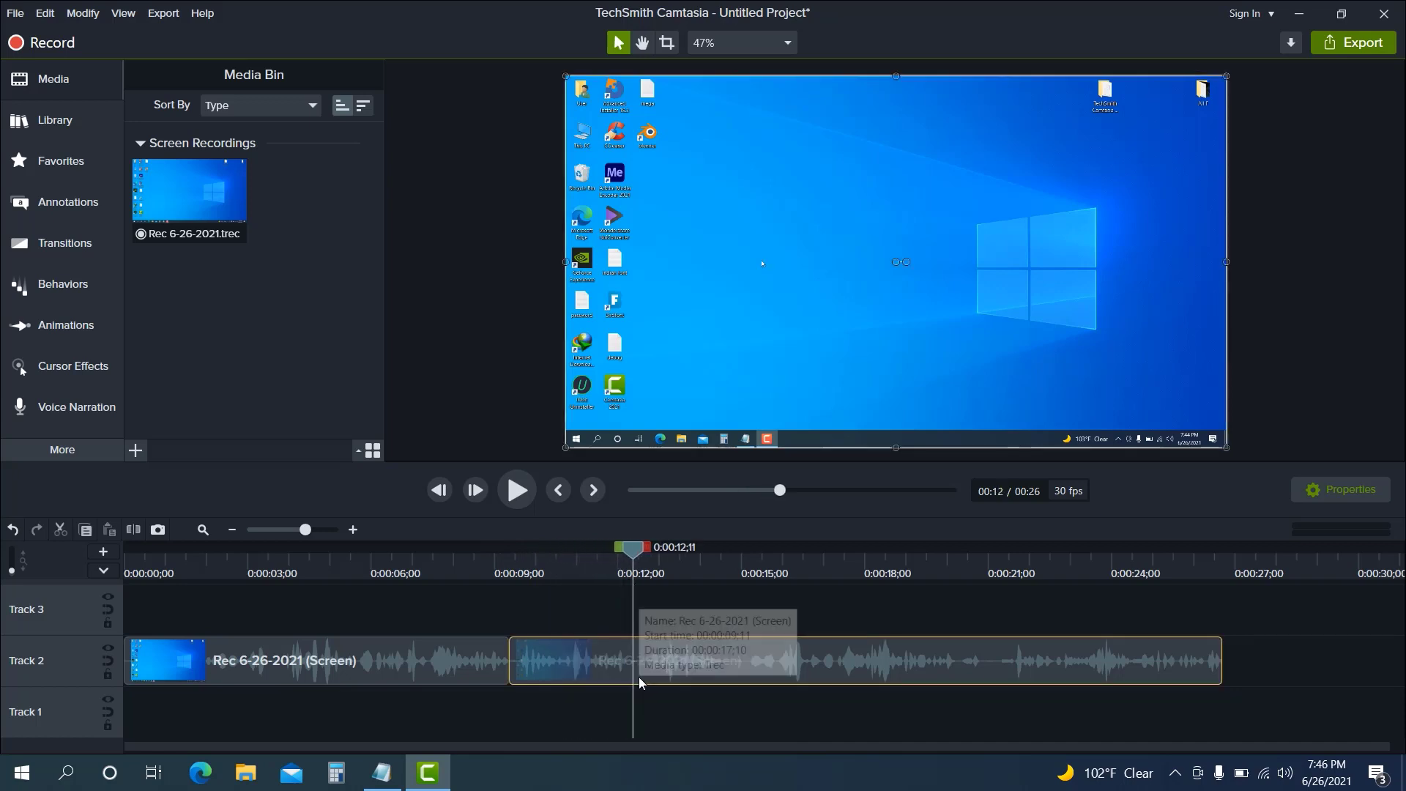
key("s")
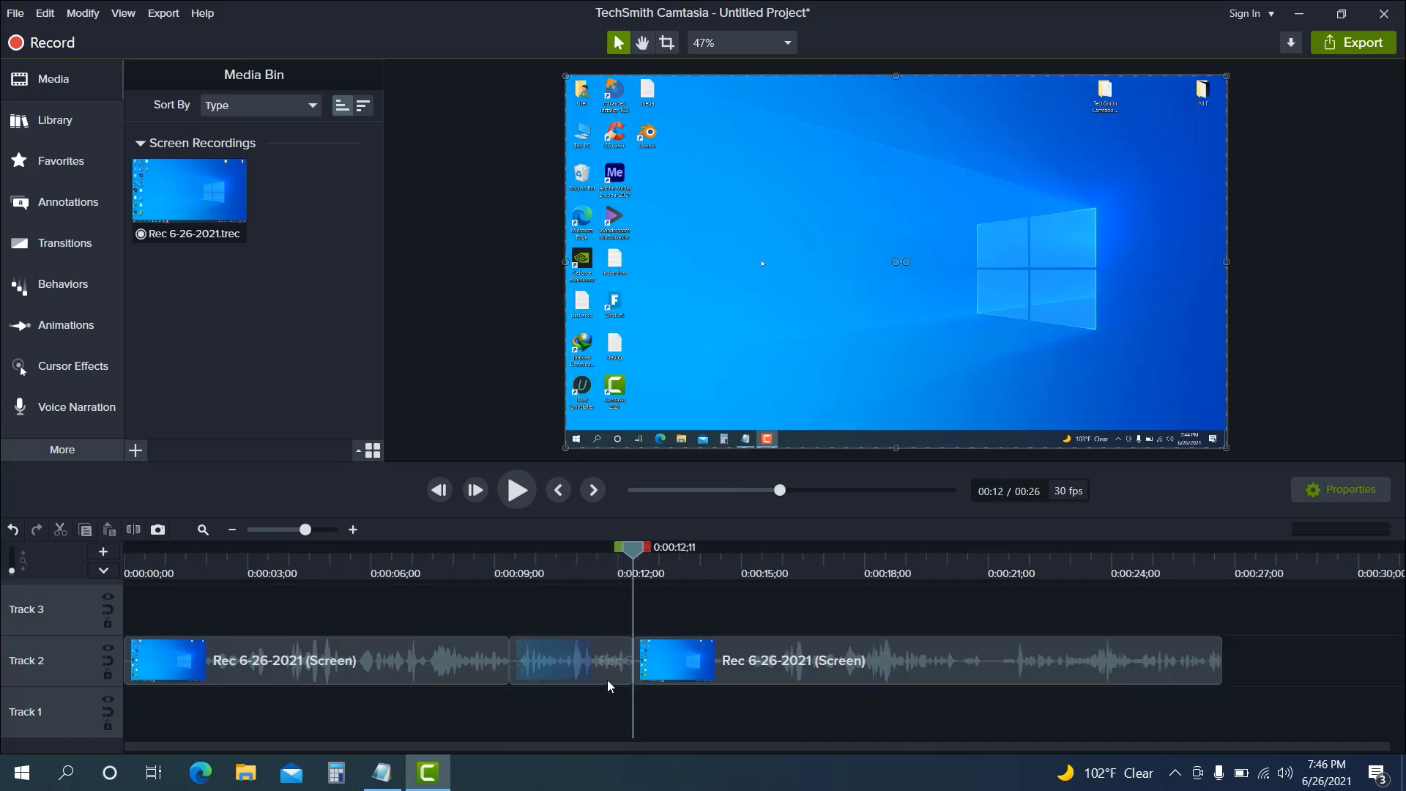
- Delete the middle segment of the recording and move the last segment against the first to close the gap
left_click(608, 664)
key("Delete")
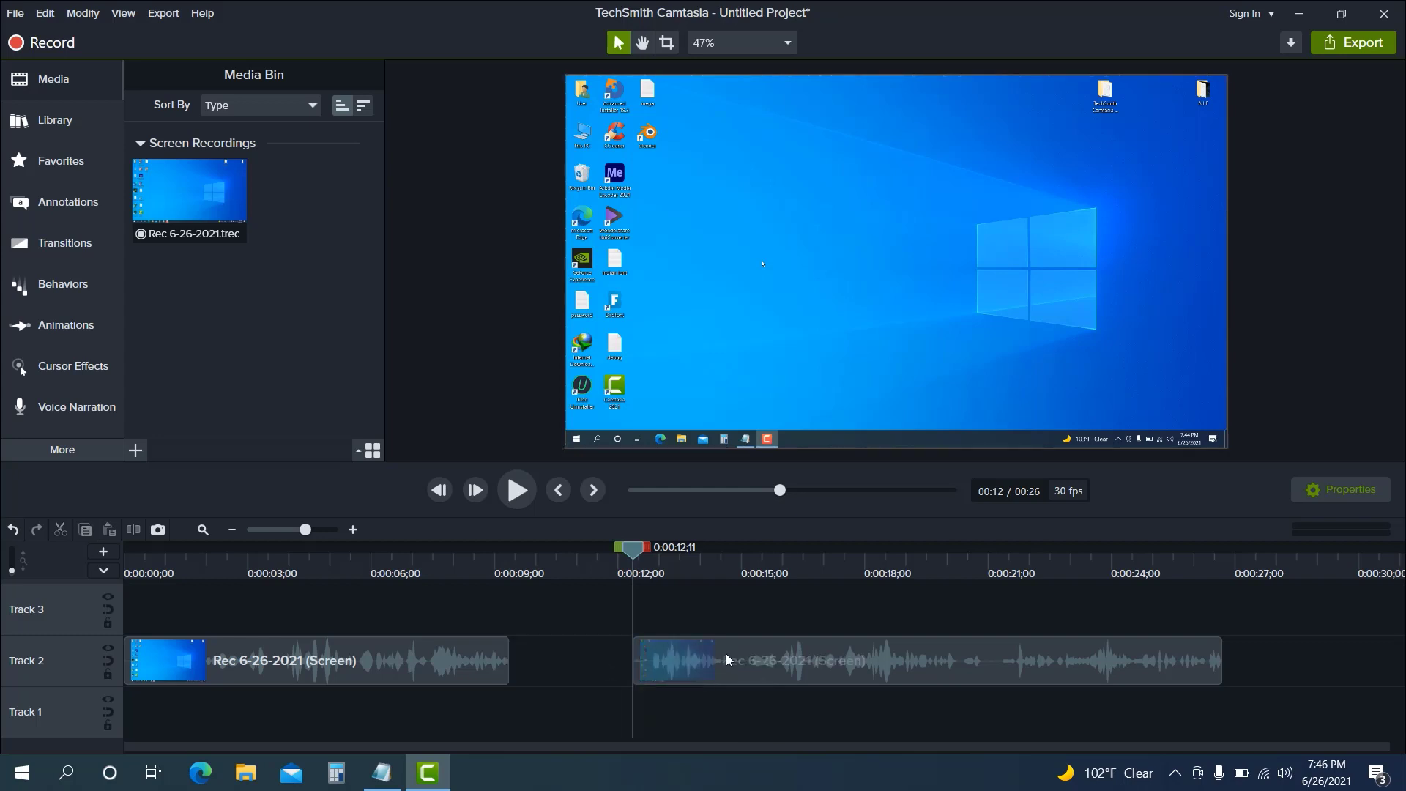
left_click_drag(727, 653, 489, 657)
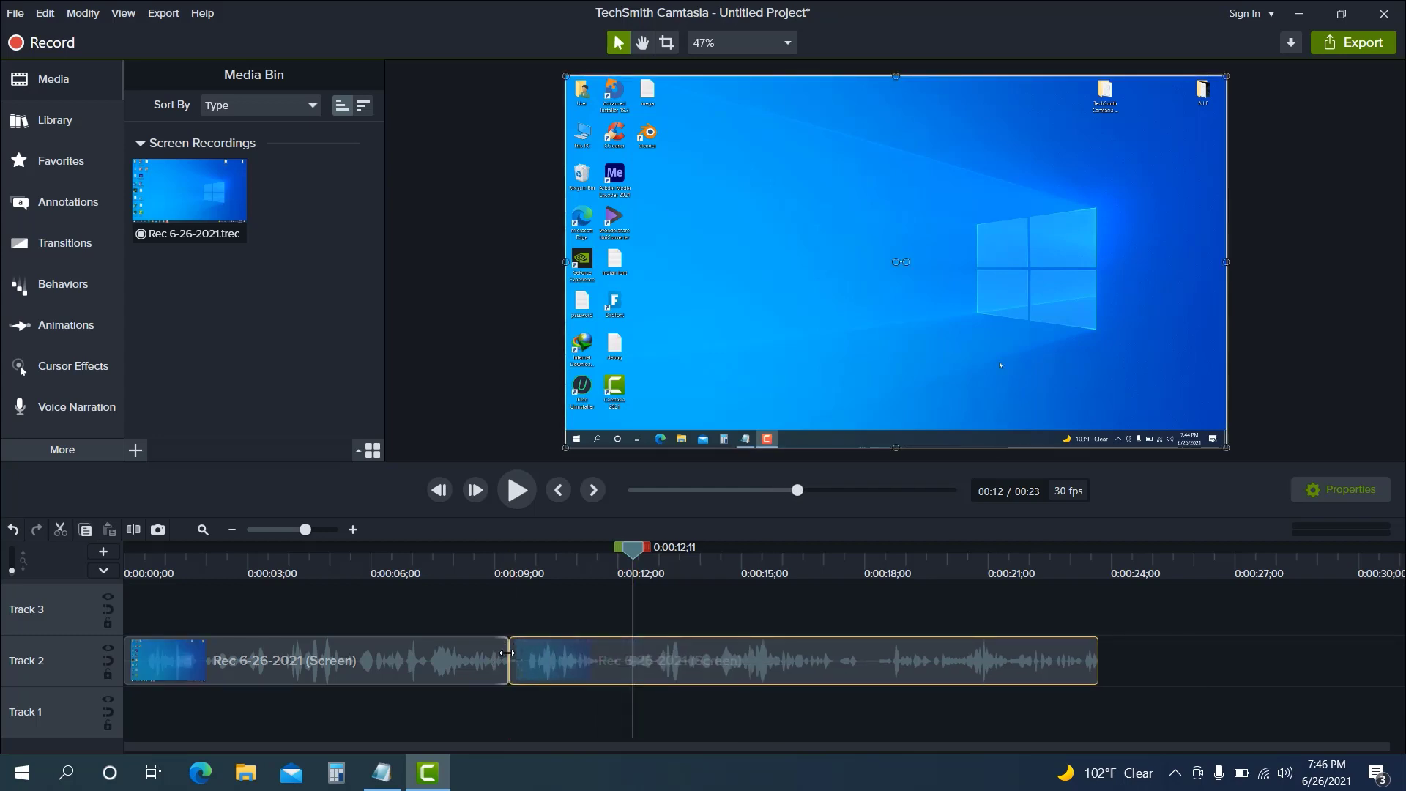
- Scrub through the joined clips and look over the Camtasia 2021 library and the Media Bin
left_click(503, 574)
left_click_drag(503, 574, 471, 573)
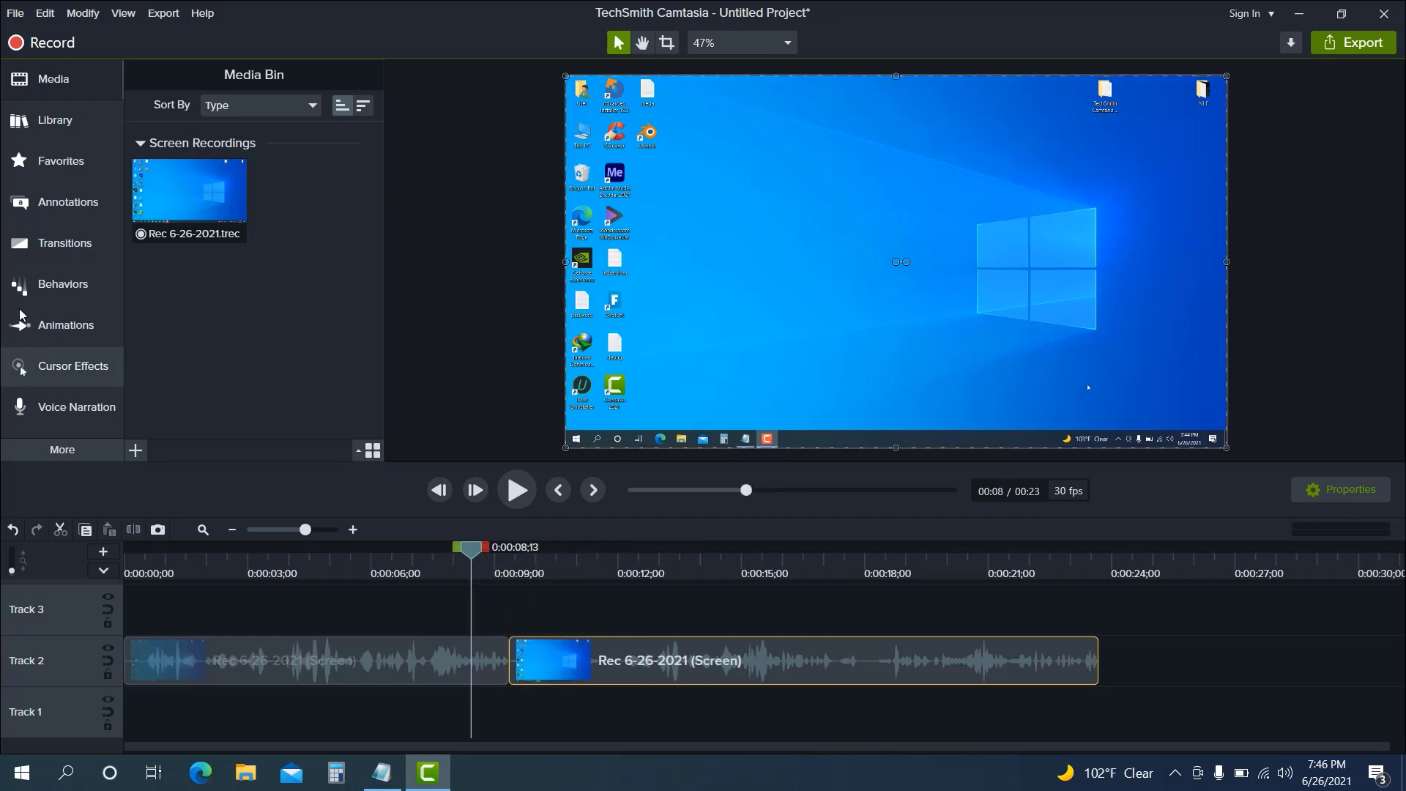
left_click(54, 120)
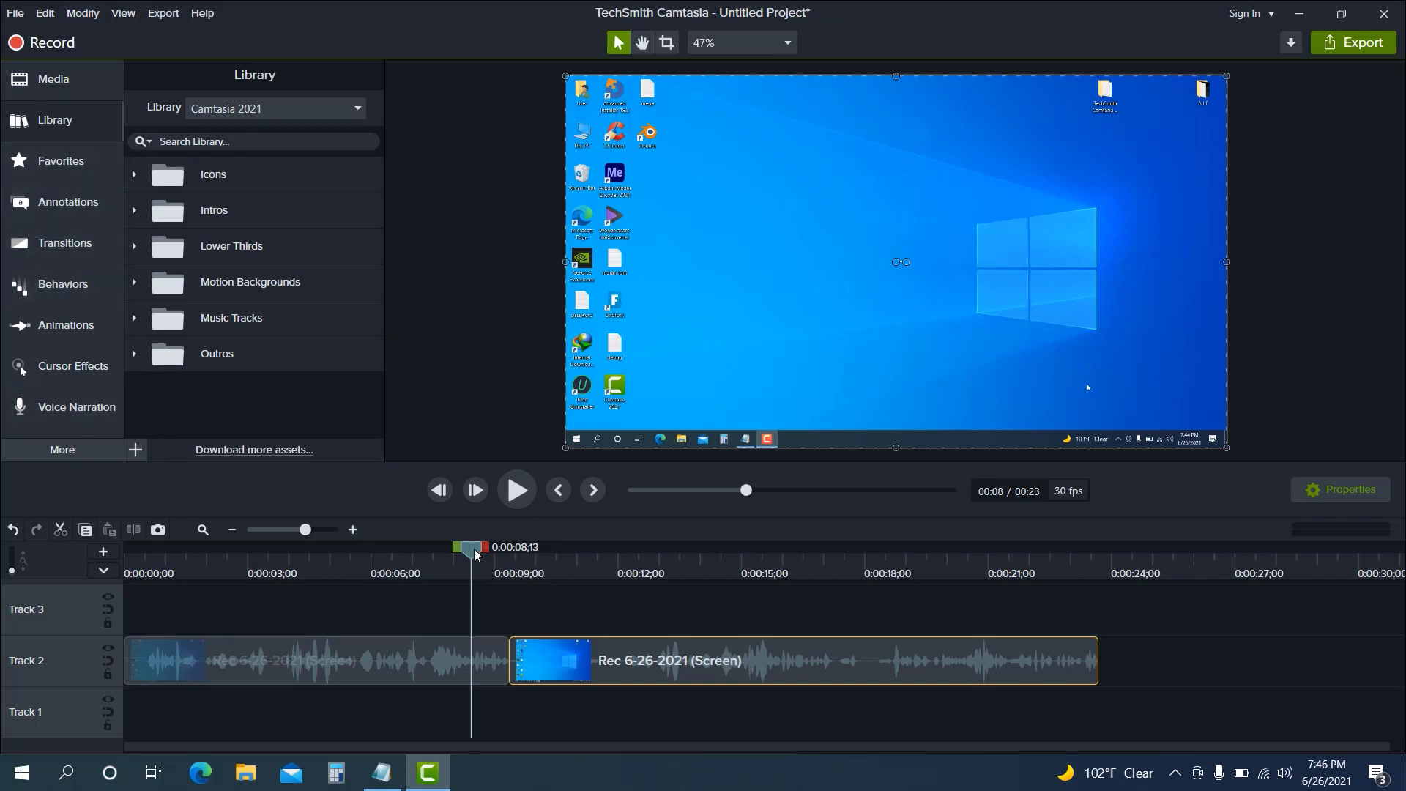
left_click_drag(476, 554, 701, 552)
left_click_drag(455, 551, 415, 552)
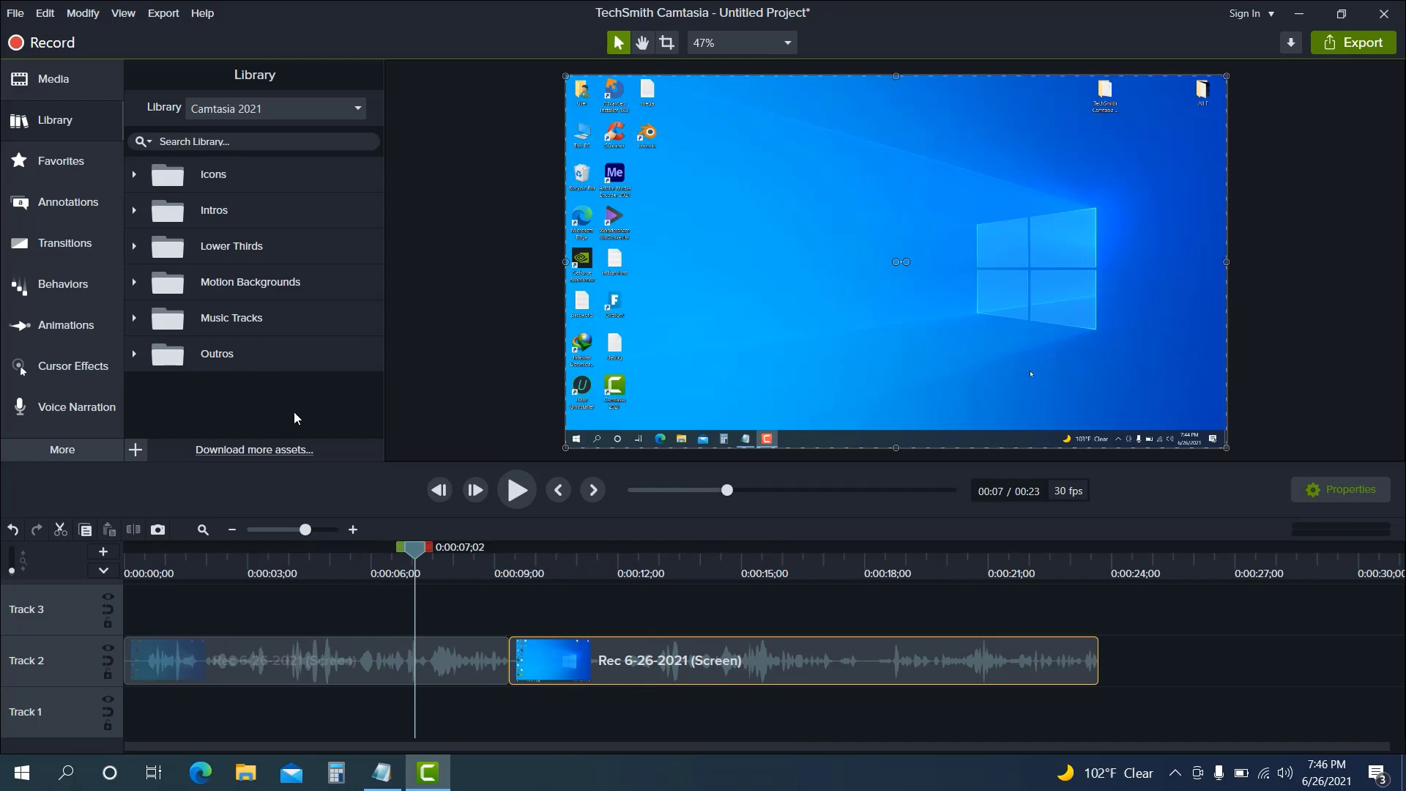
left_click(54, 82)
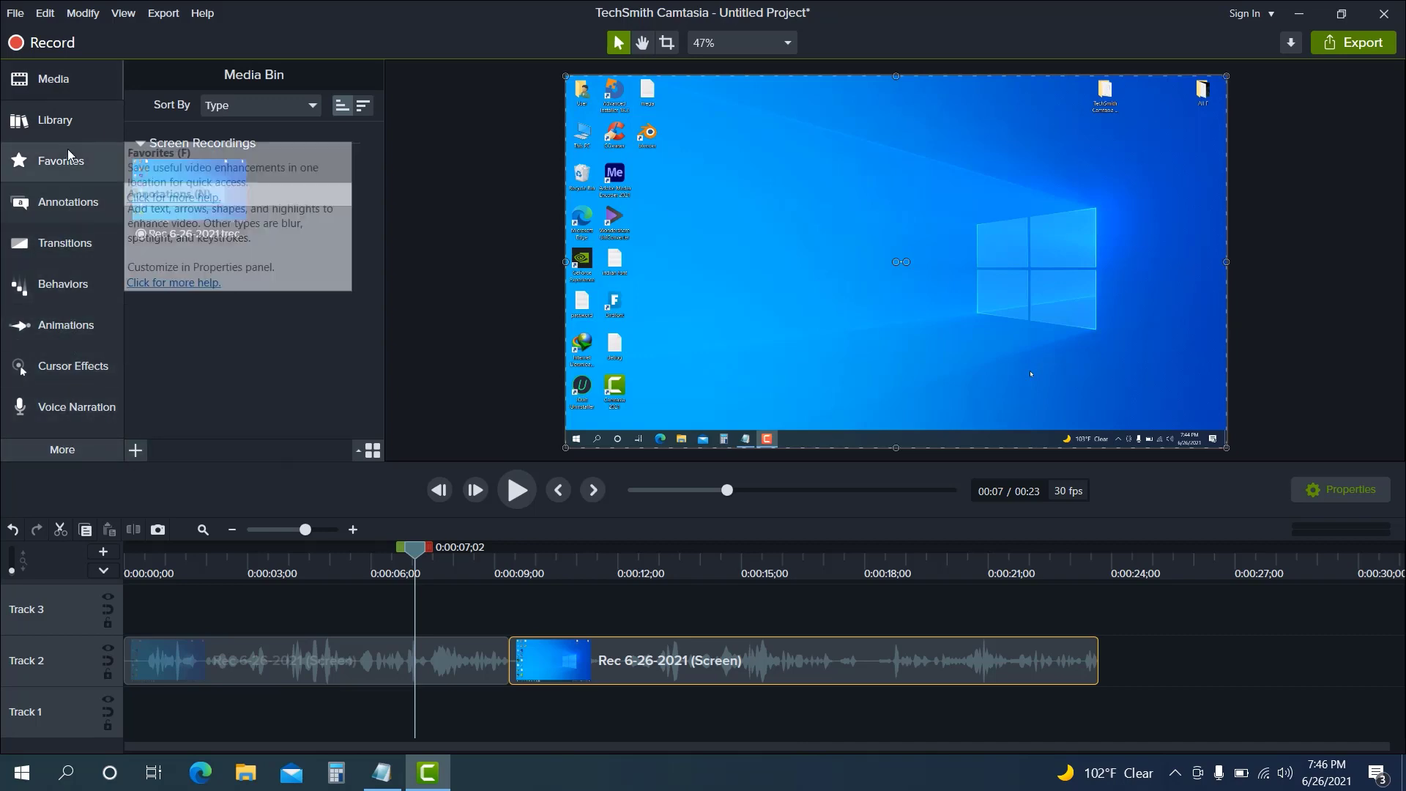
- Add a Zoom-n-Pan animation at 0:00:05;24 that zooms to about 239% on the desktop's upper-left corner
left_click(63, 325)
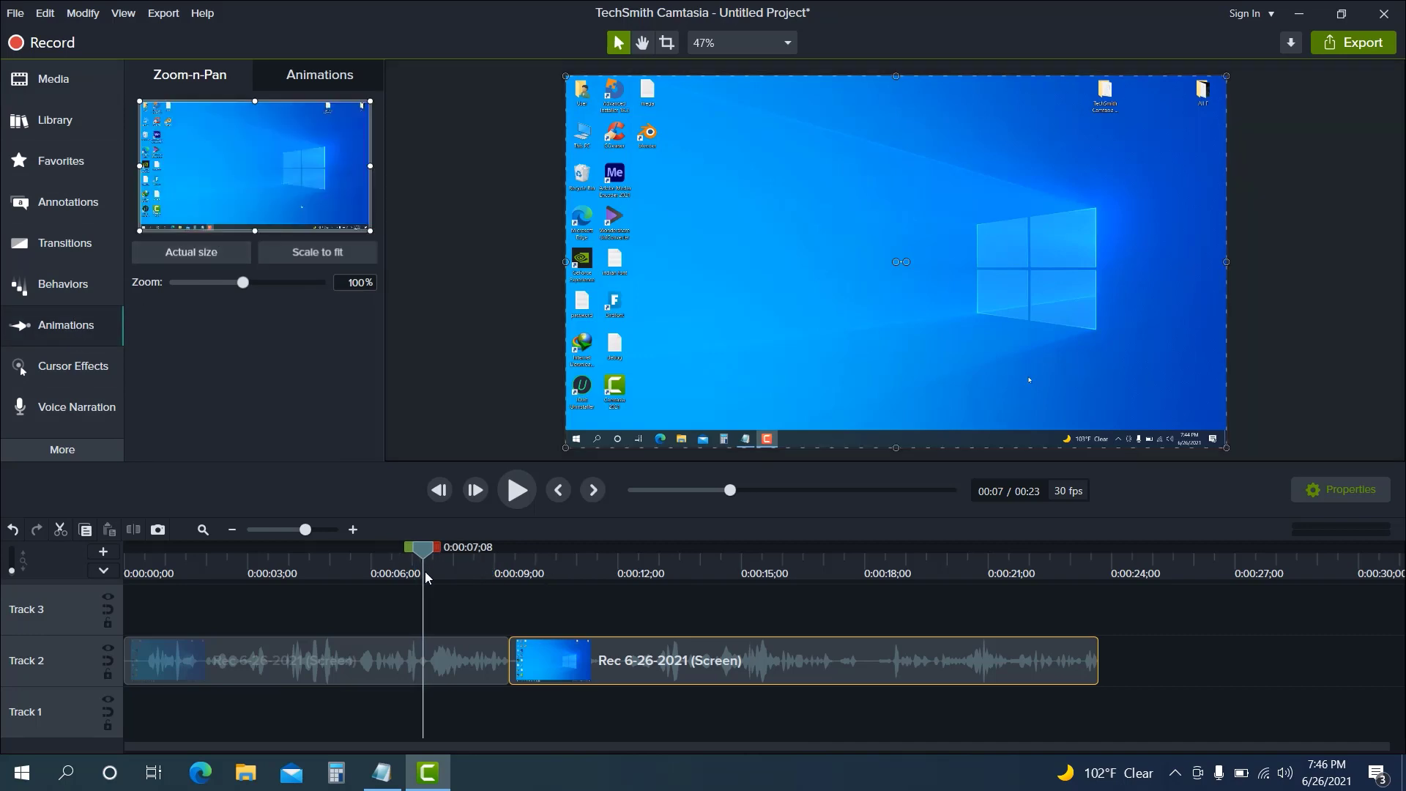
left_click(593, 549)
left_click_drag(617, 550, 366, 554)
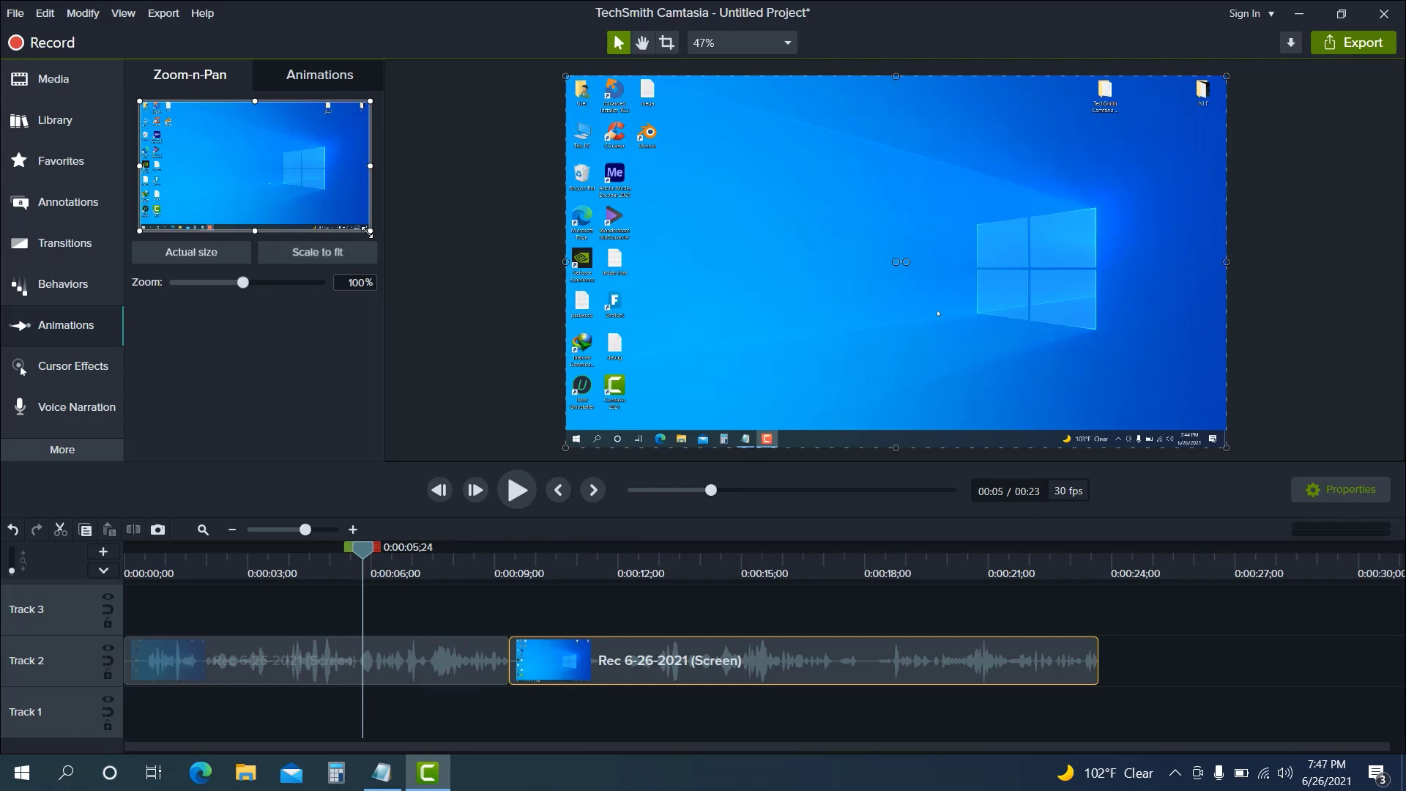
left_click_drag(368, 232, 235, 156)
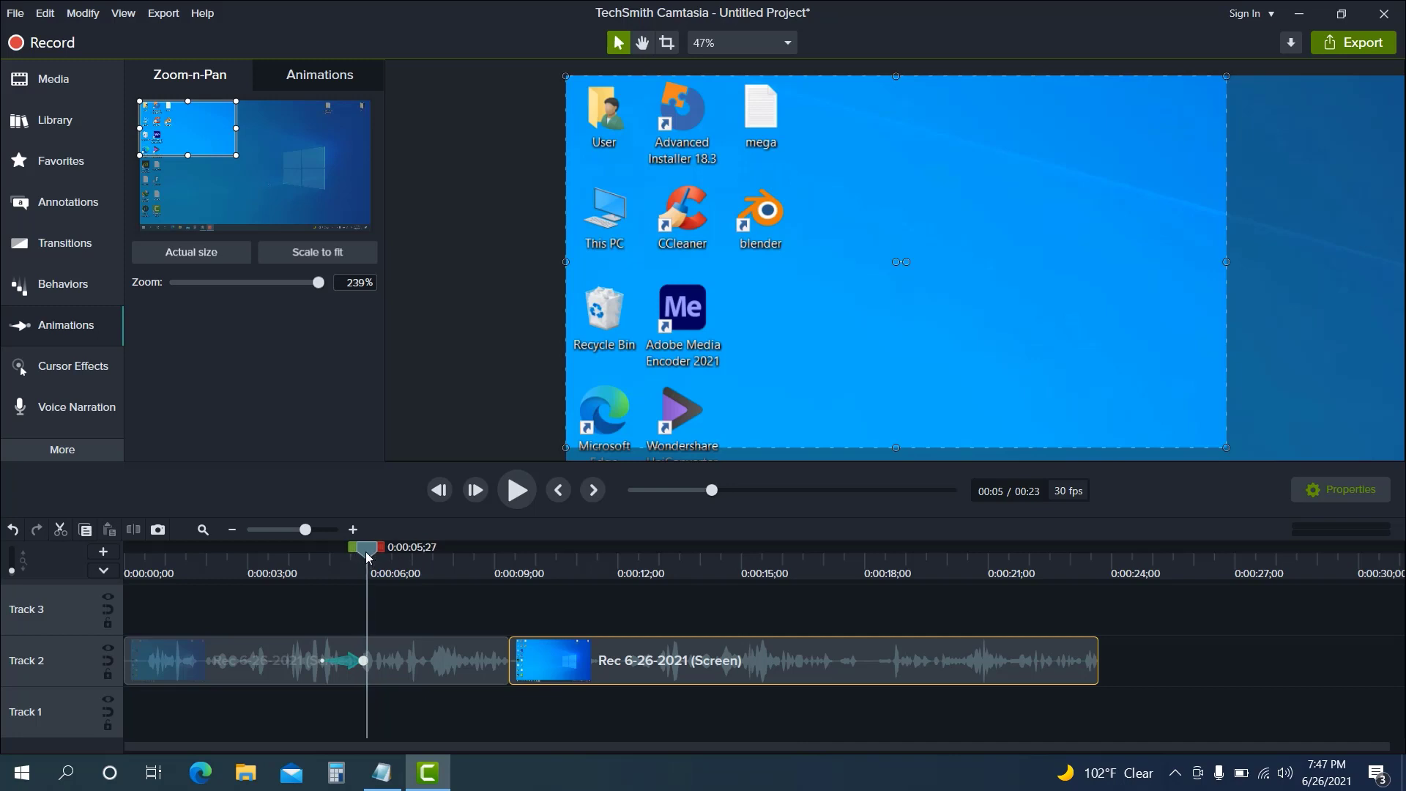
- Preview the zoom and add a Scale to fit animation at 0:00:08;12 to return to the full view
left_click(517, 490)
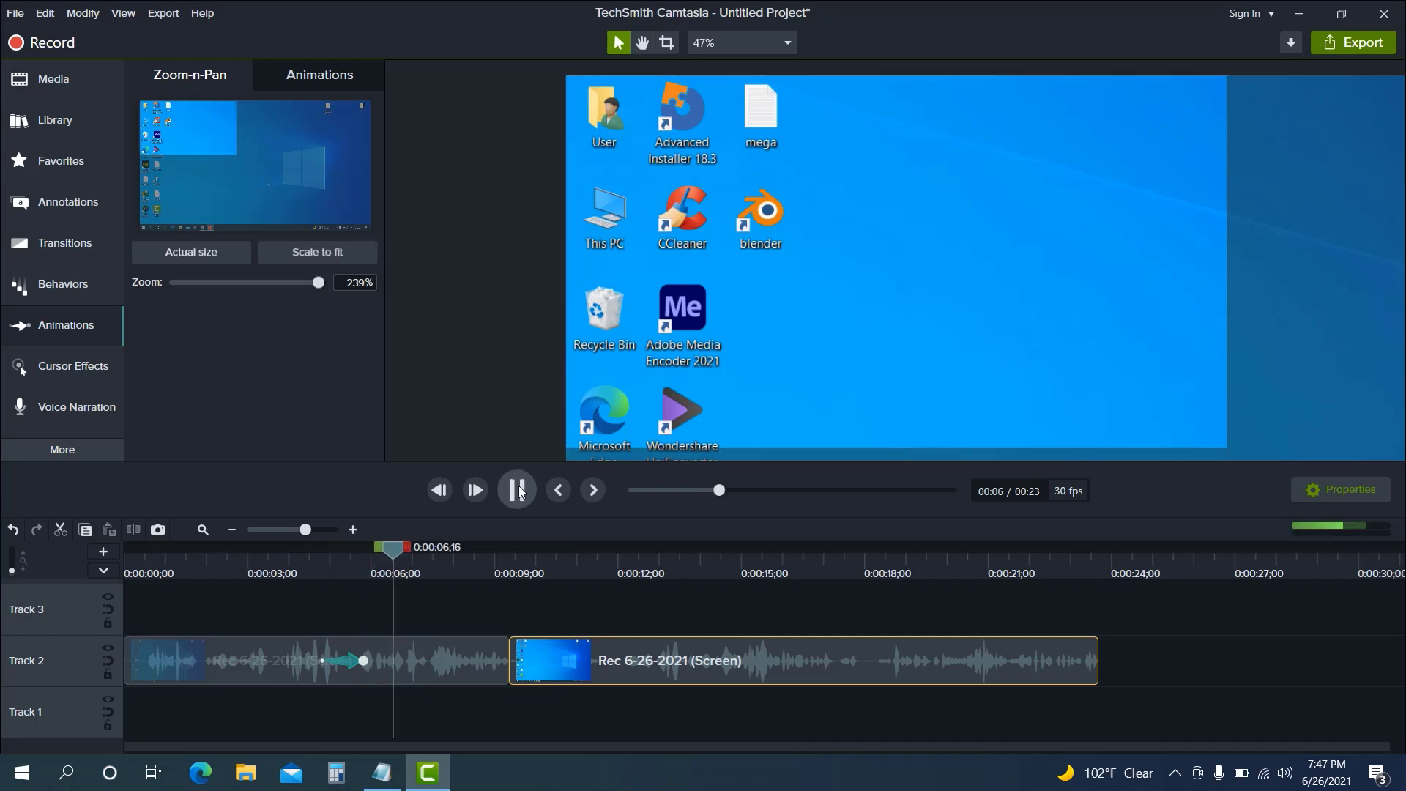
key("space")
left_click_drag(453, 561, 473, 556)
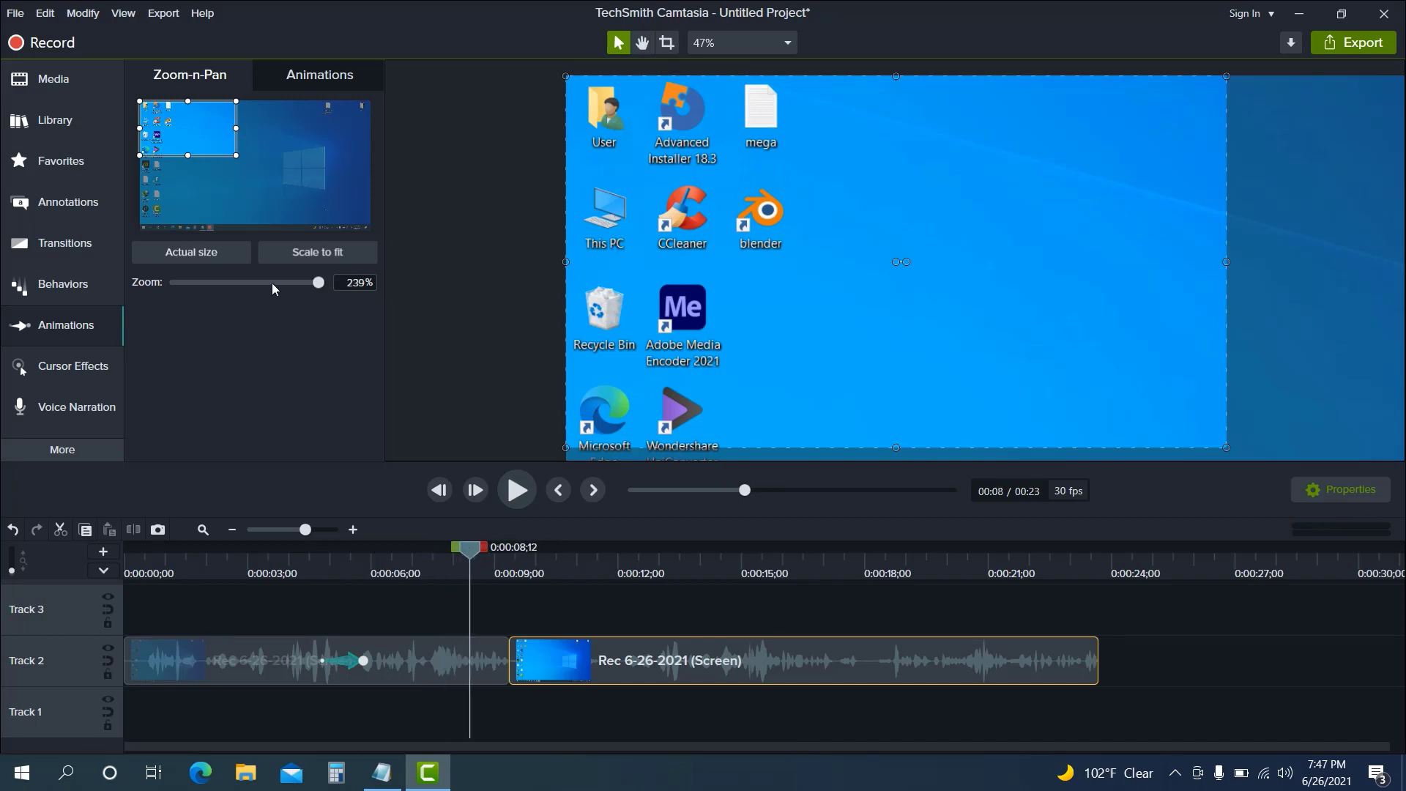
left_click(326, 260)
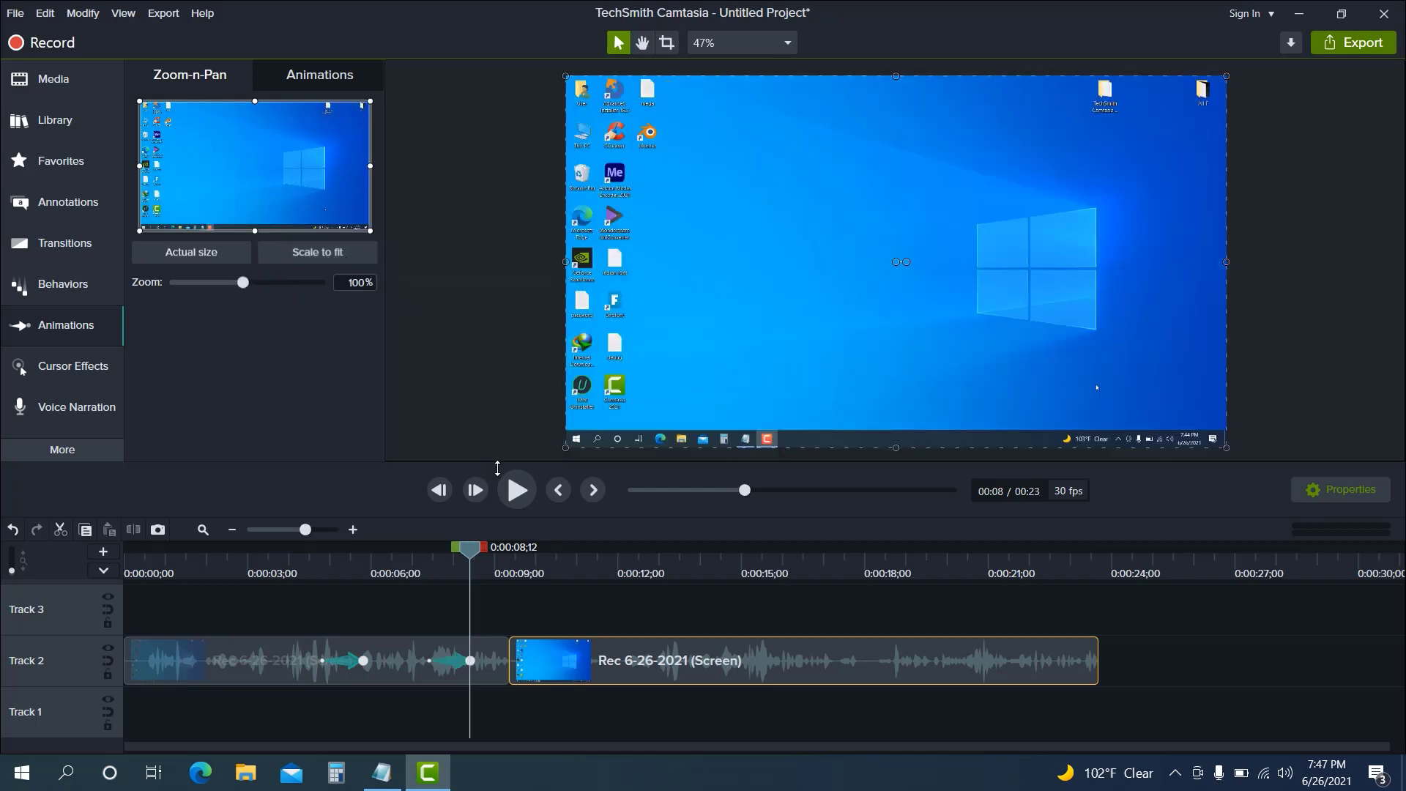
left_click_drag(467, 554, 647, 556)
left_click(647, 556)
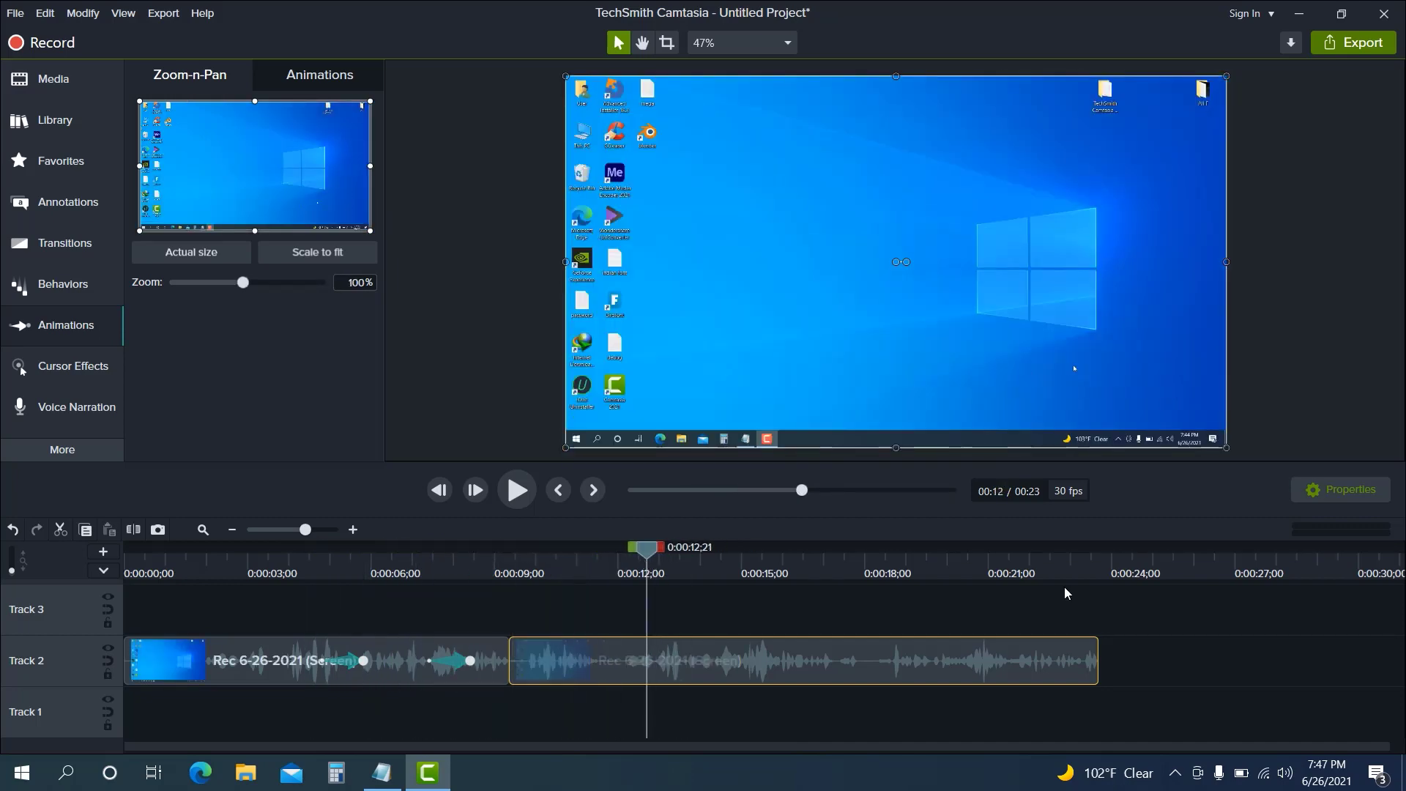
- Start exporting the project to a local file with the MP4 only (up to 1080p) preset
left_click(1333, 47)
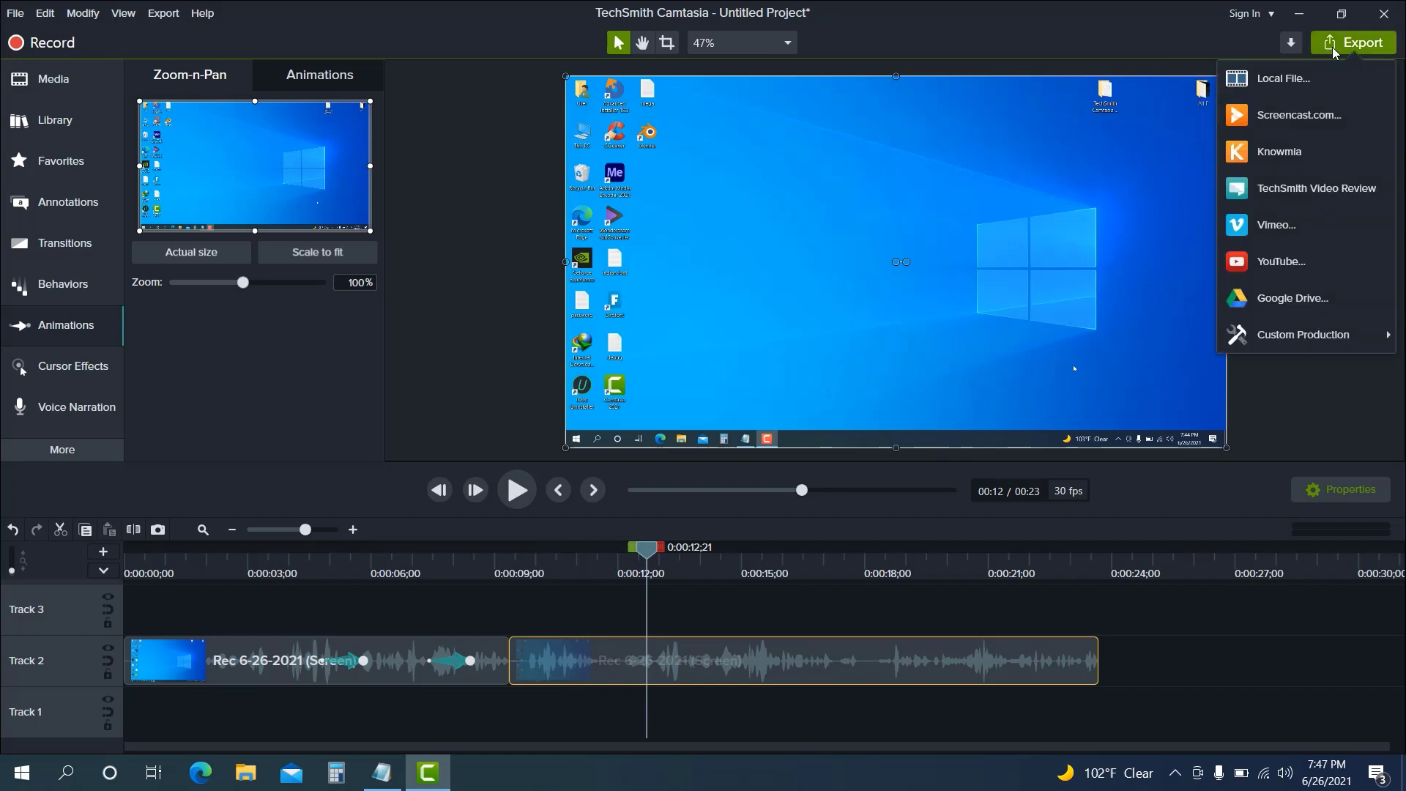
left_click(1291, 81)
left_click(708, 232)
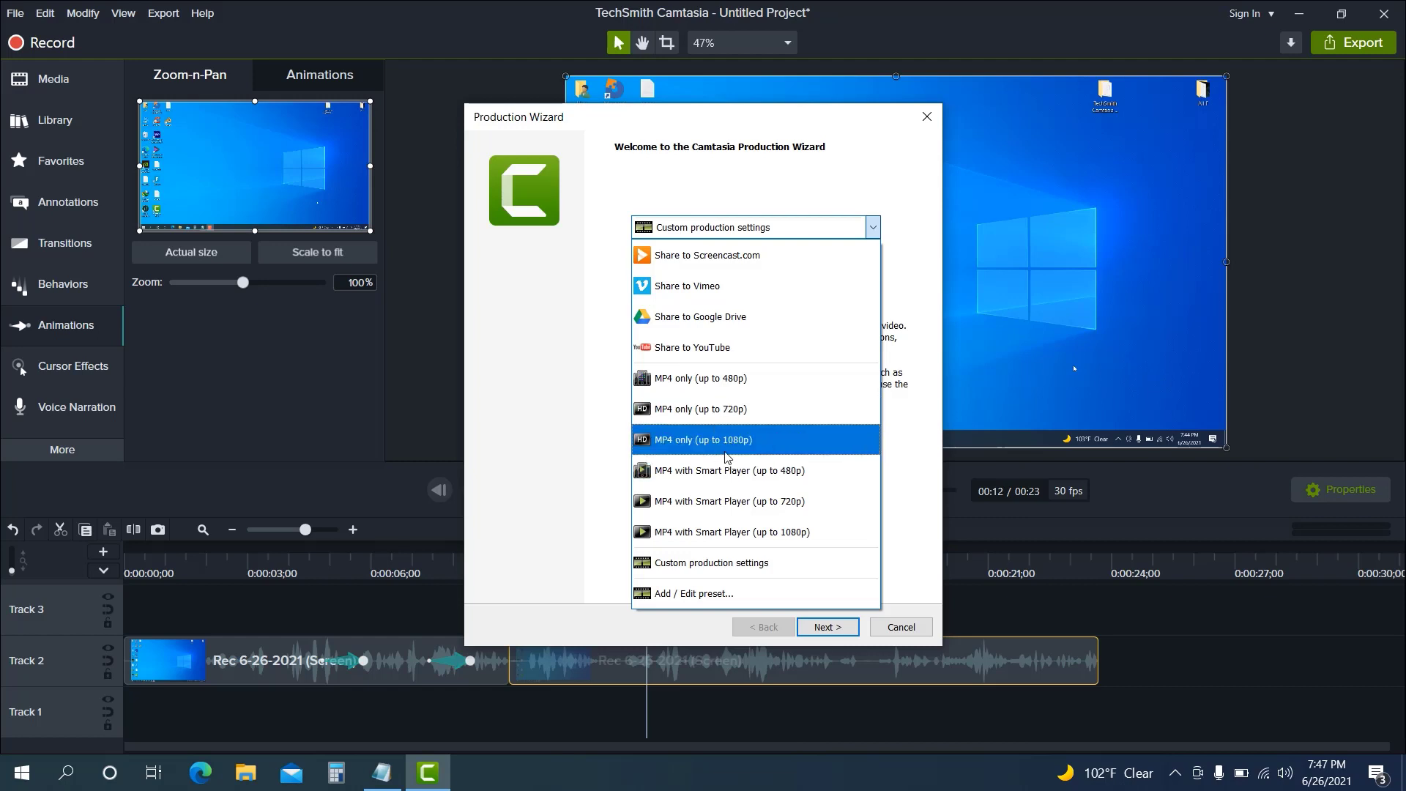
left_click(703, 441)
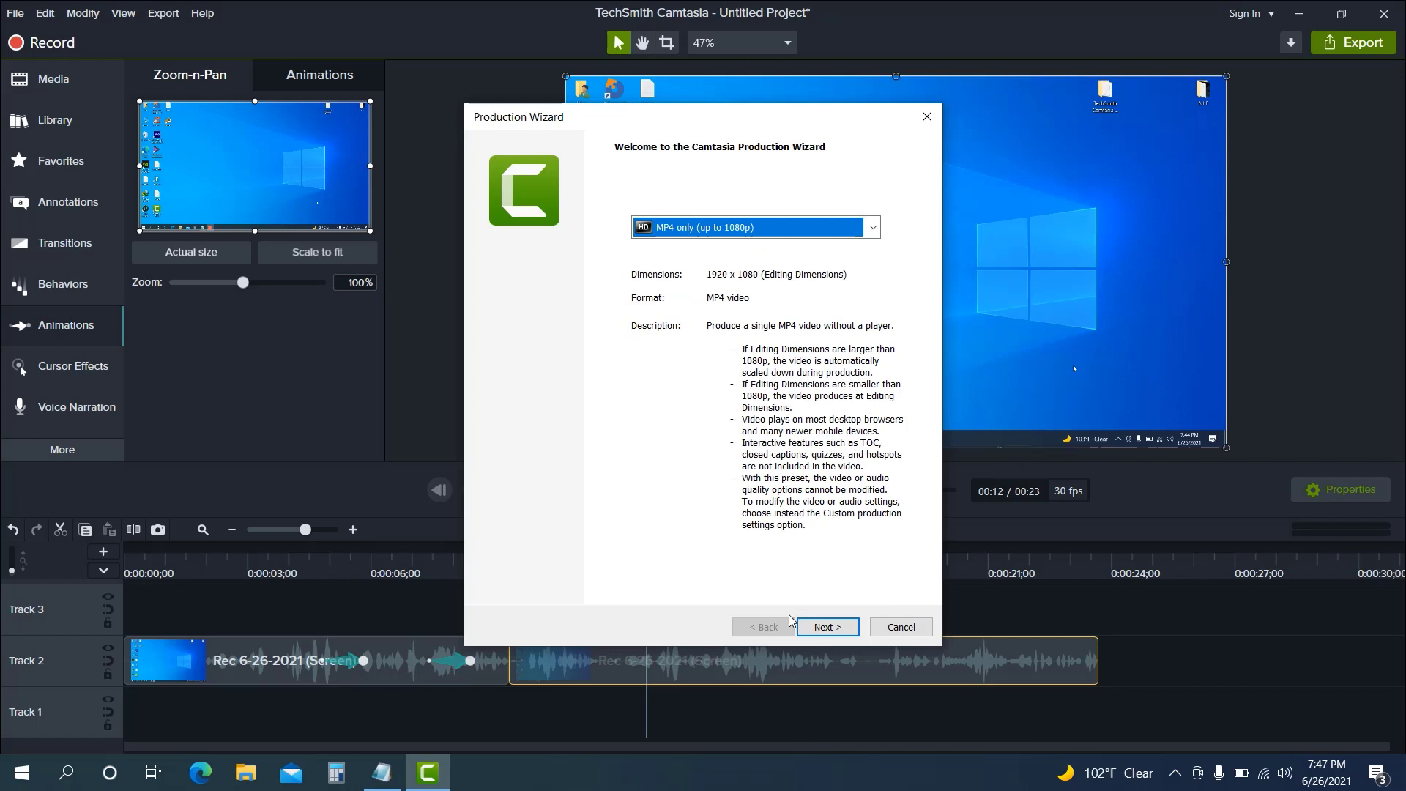
left_click(826, 627)
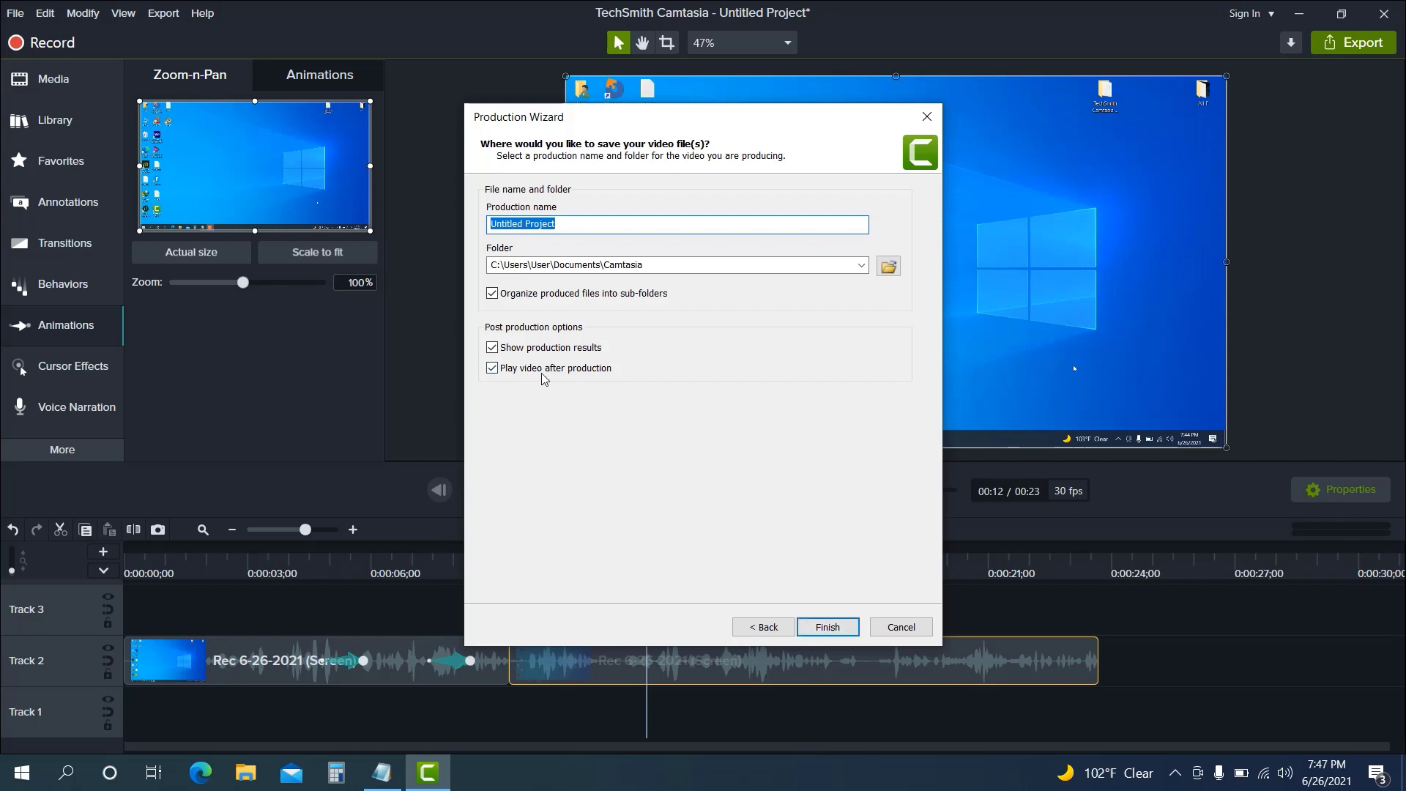
- Turn off playing the video after production, name the production "new rec" and produce it
left_click(492, 369)
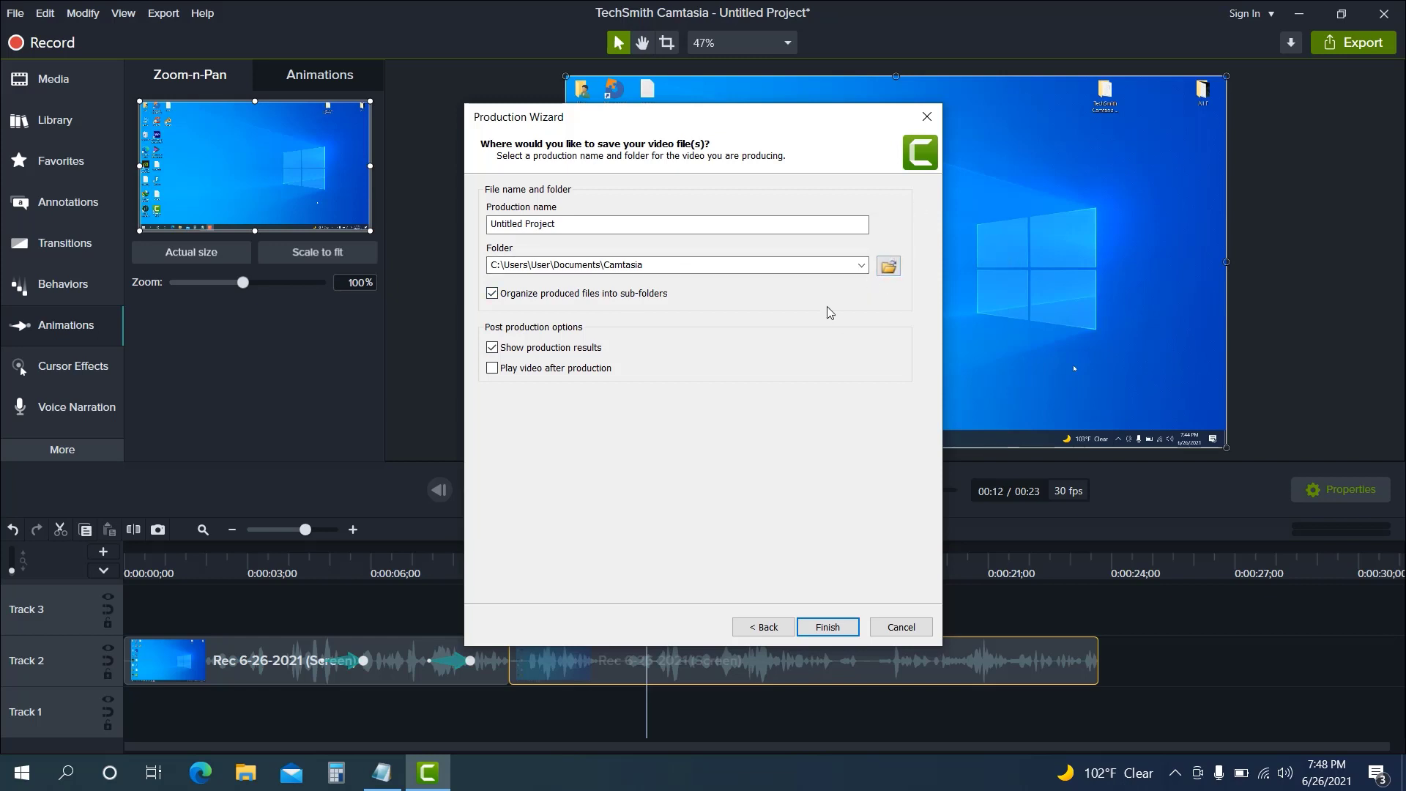
left_click_drag(557, 224, 489, 224)
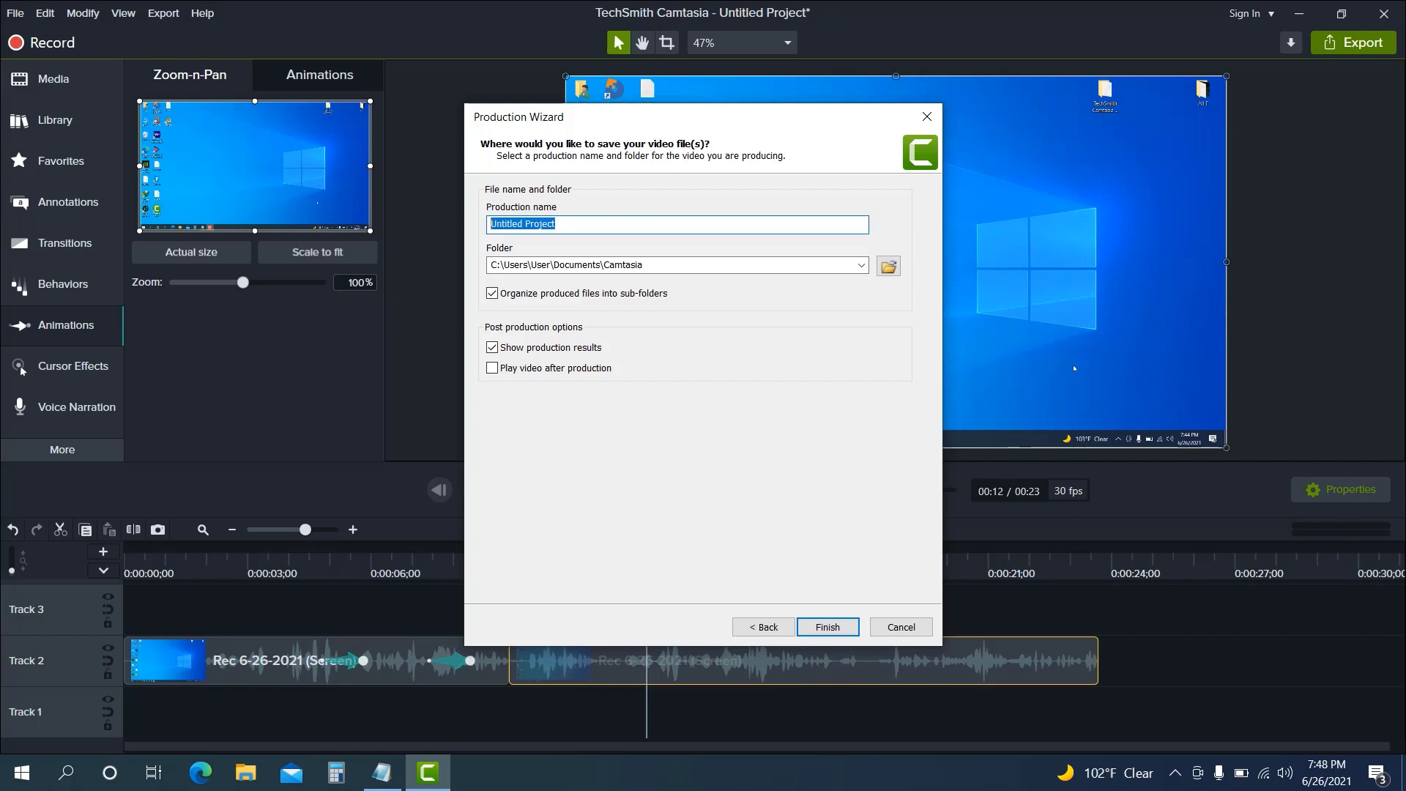
type("new rec")
left_click(837, 633)
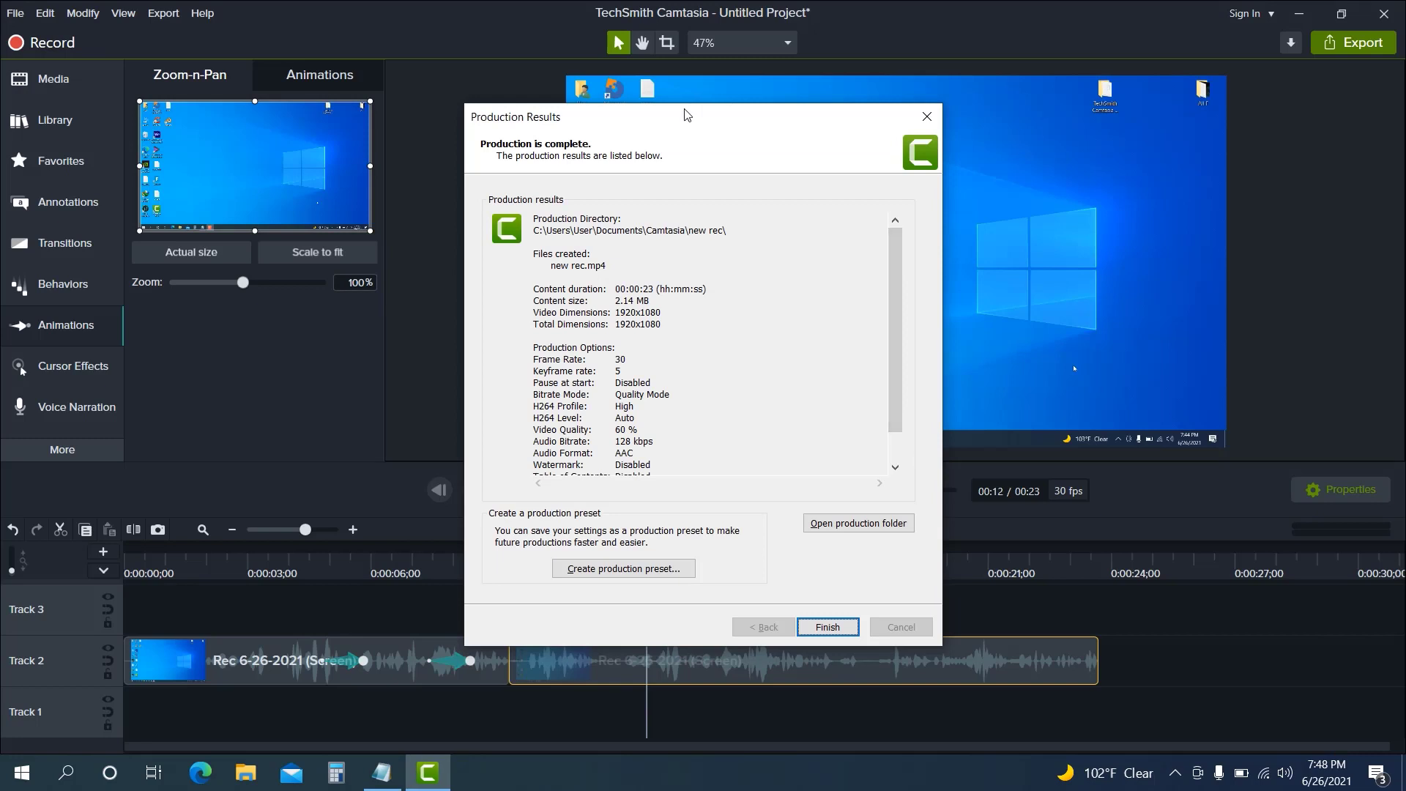
- Open the production folder from the results and select the new rec video file
left_click_drag(687, 115, 792, 130)
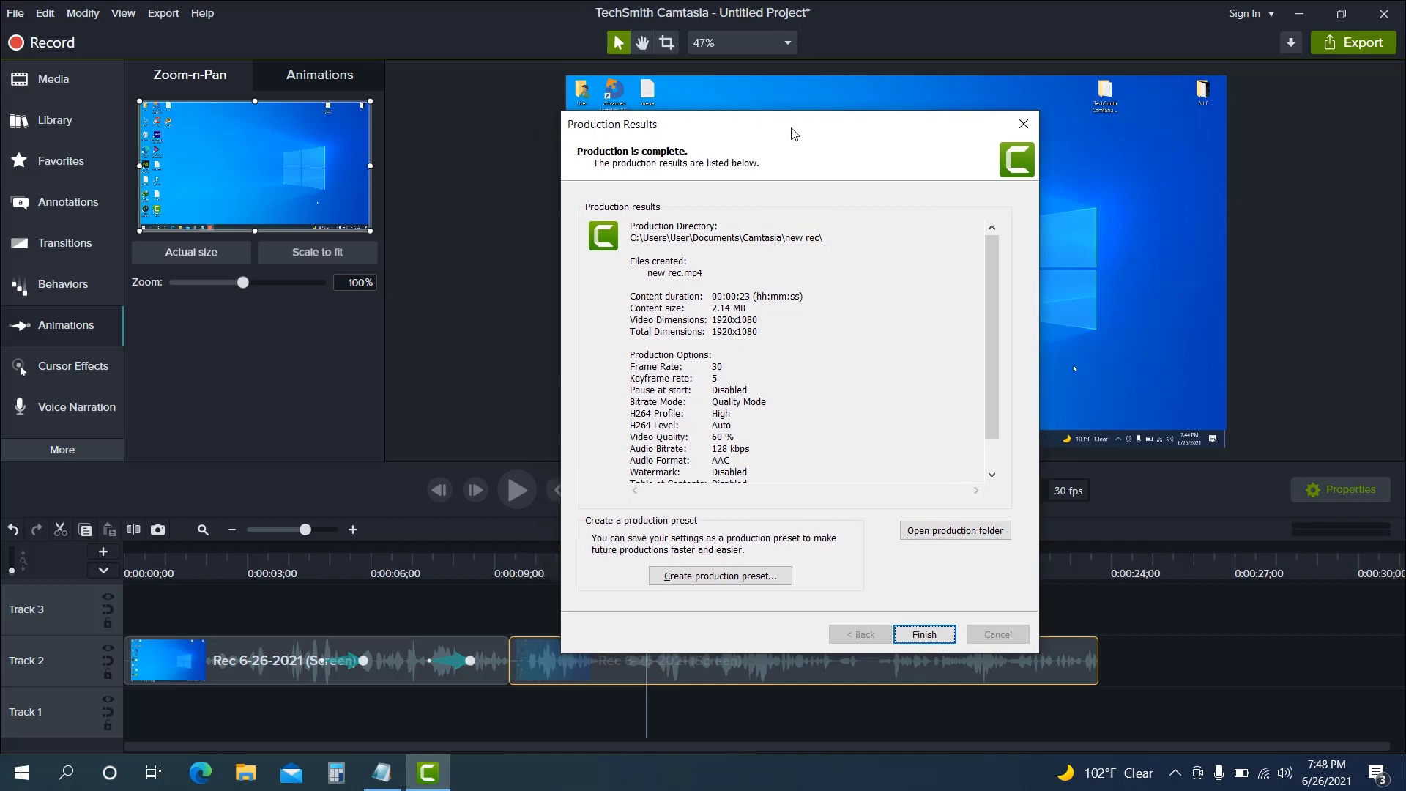
left_click(975, 539)
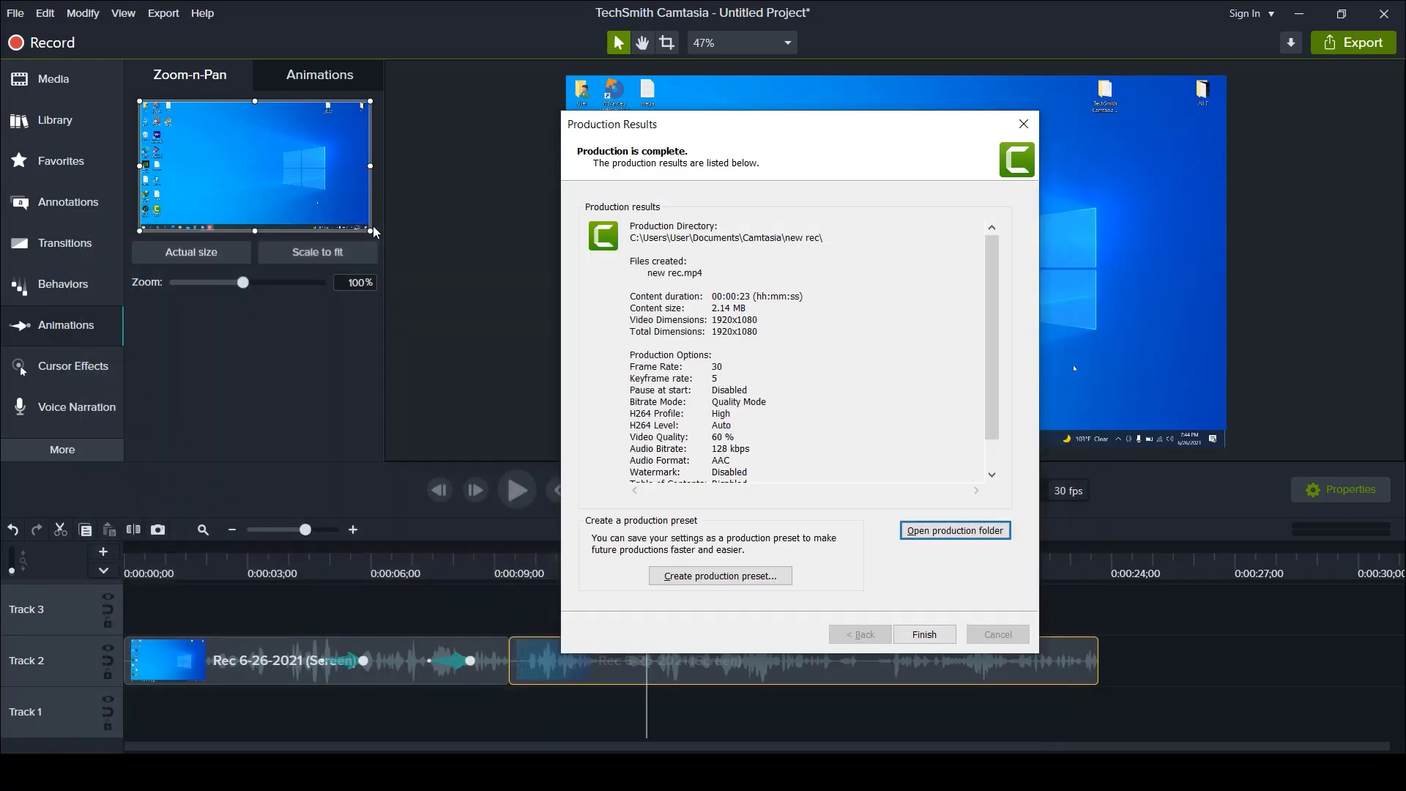
left_click(950, 538)
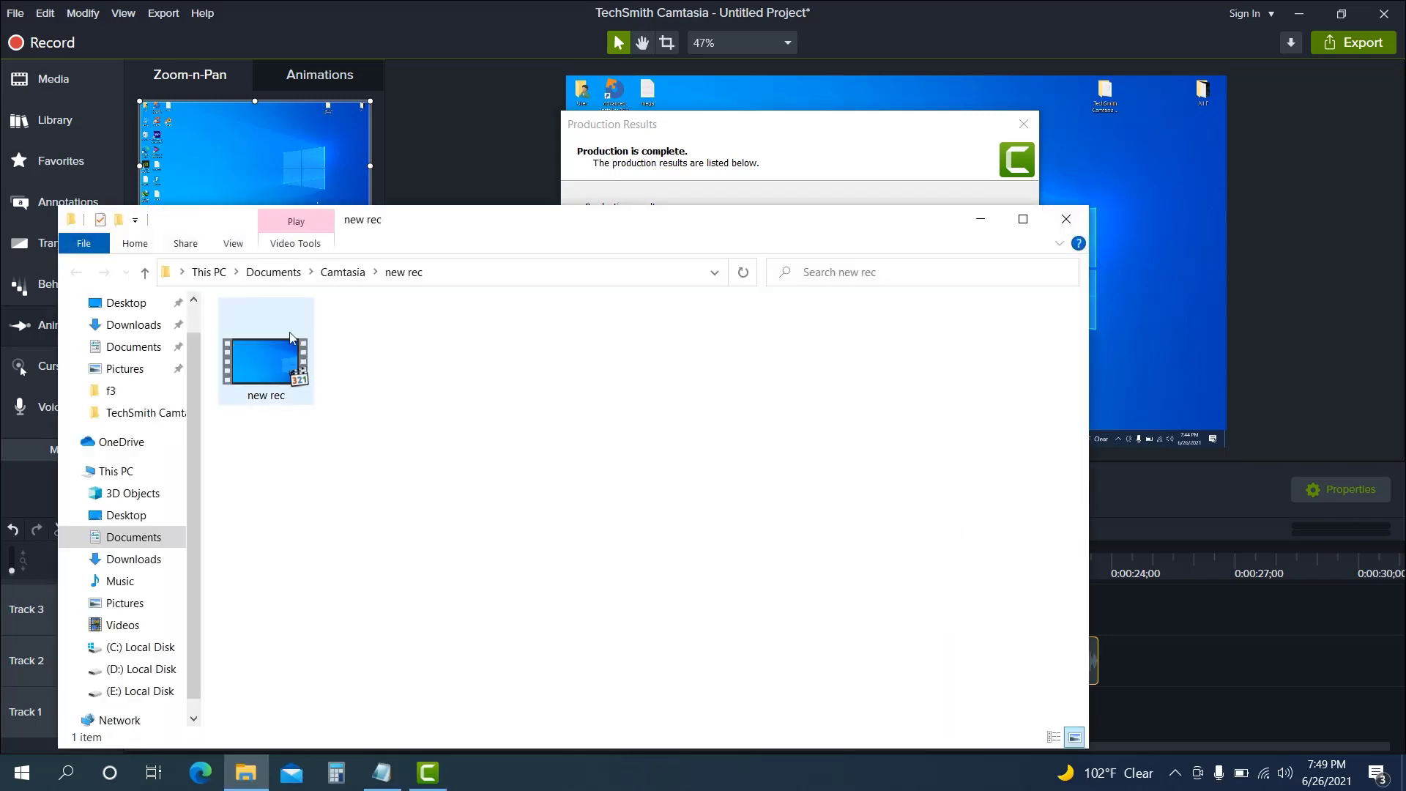
left_click_drag(424, 227, 542, 162)
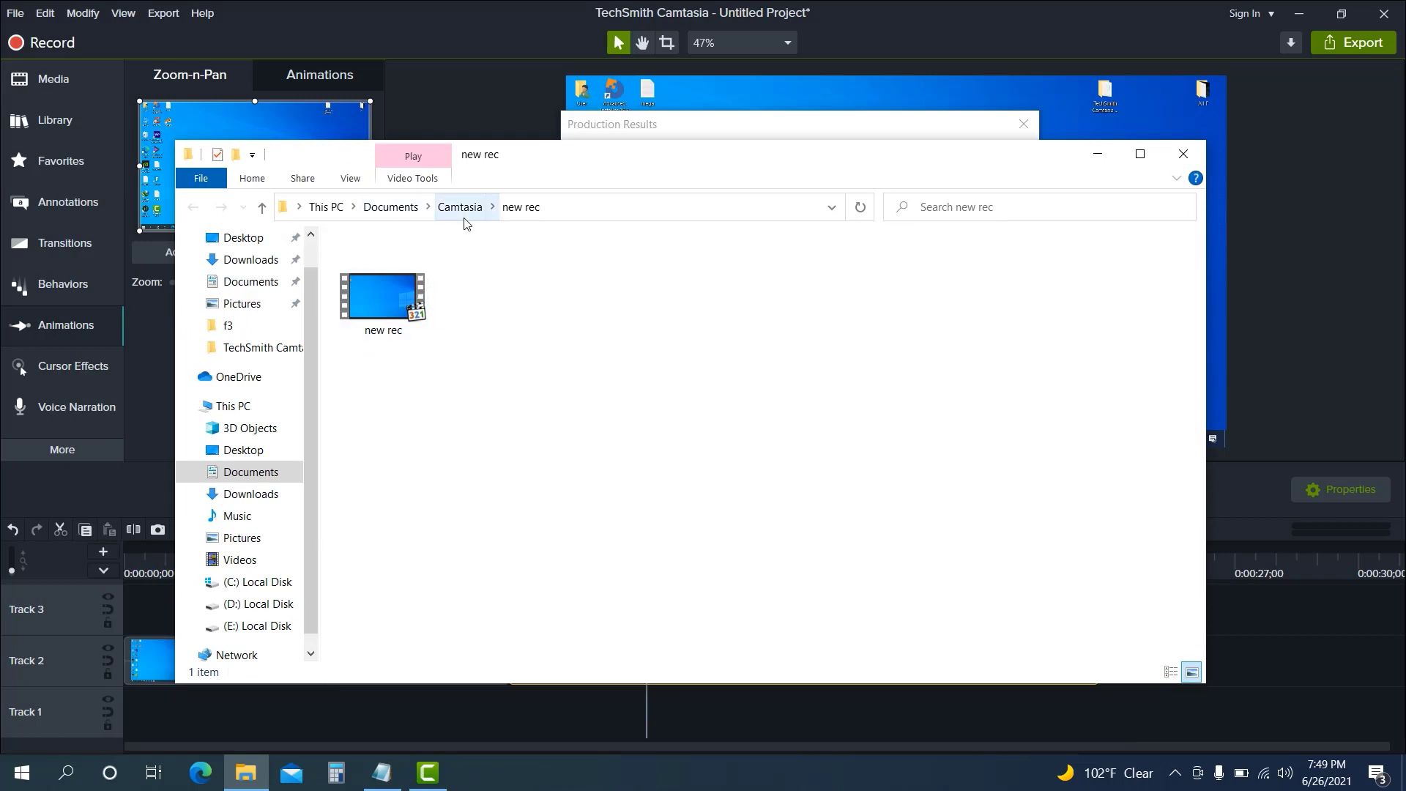
left_click(395, 322)
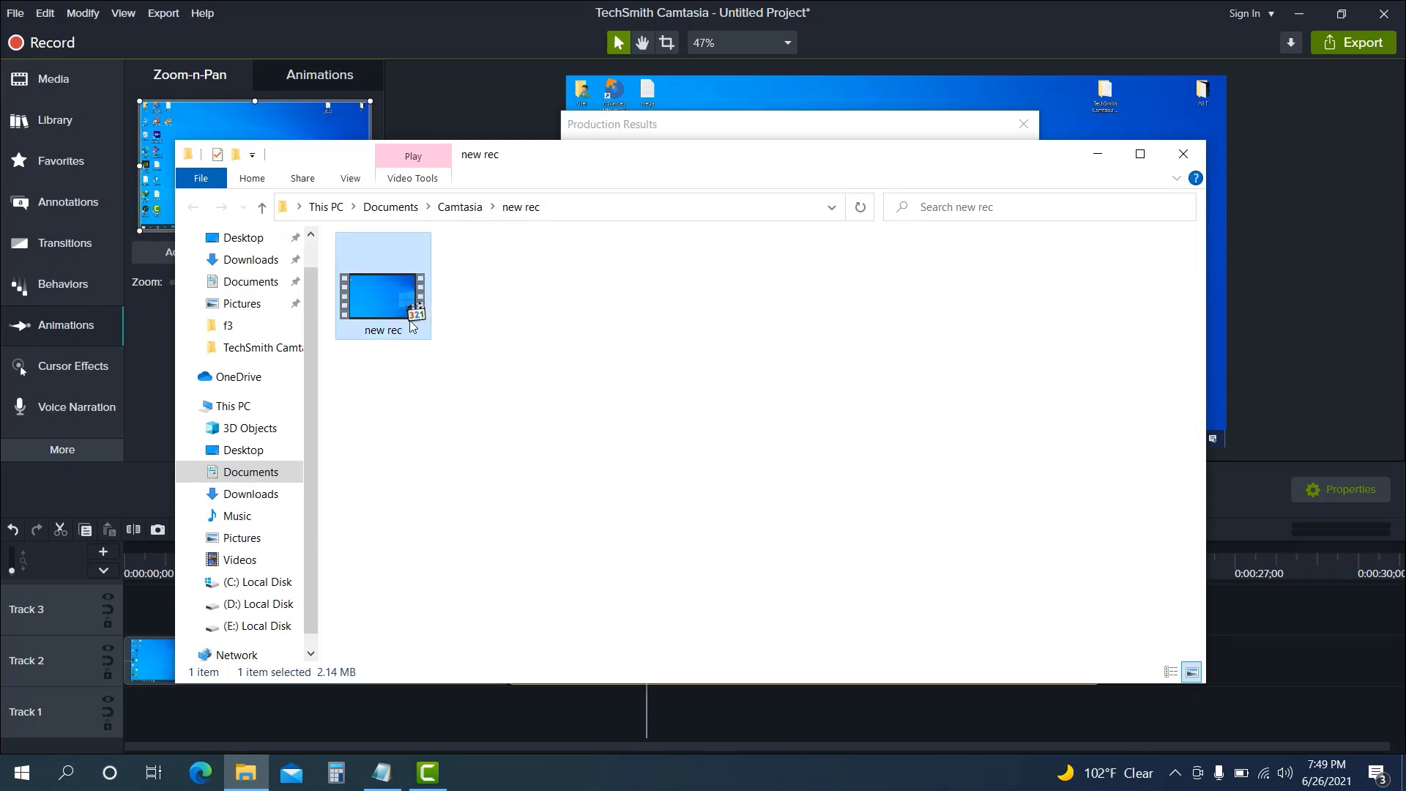
- Dismiss the production results, exit Camtasia without saving the untitled project and close the new rec folder
left_click_drag(585, 162, 283, 279)
left_click(1023, 124)
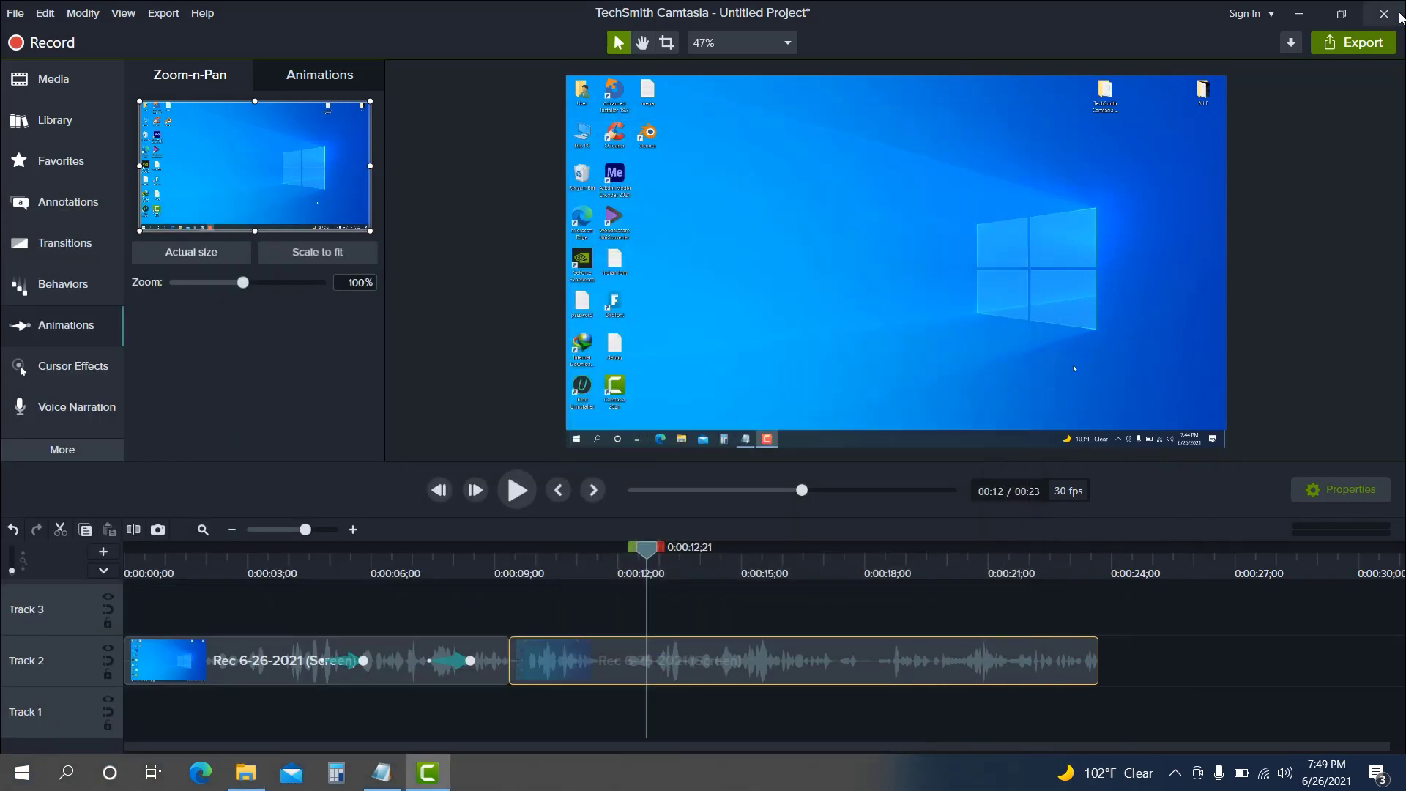
left_click(1388, 17)
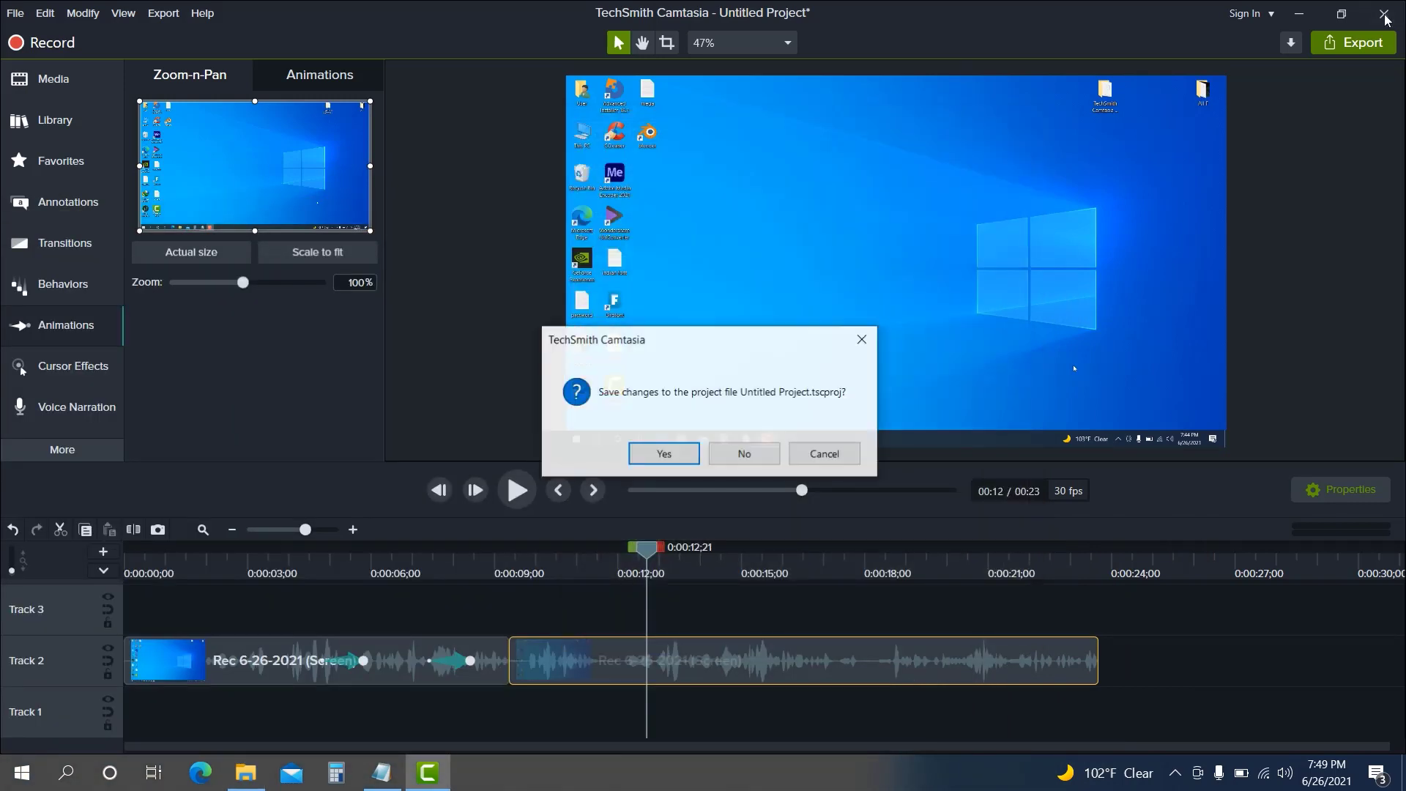
left_click(743, 454)
left_click_drag(378, 277, 586, 277)
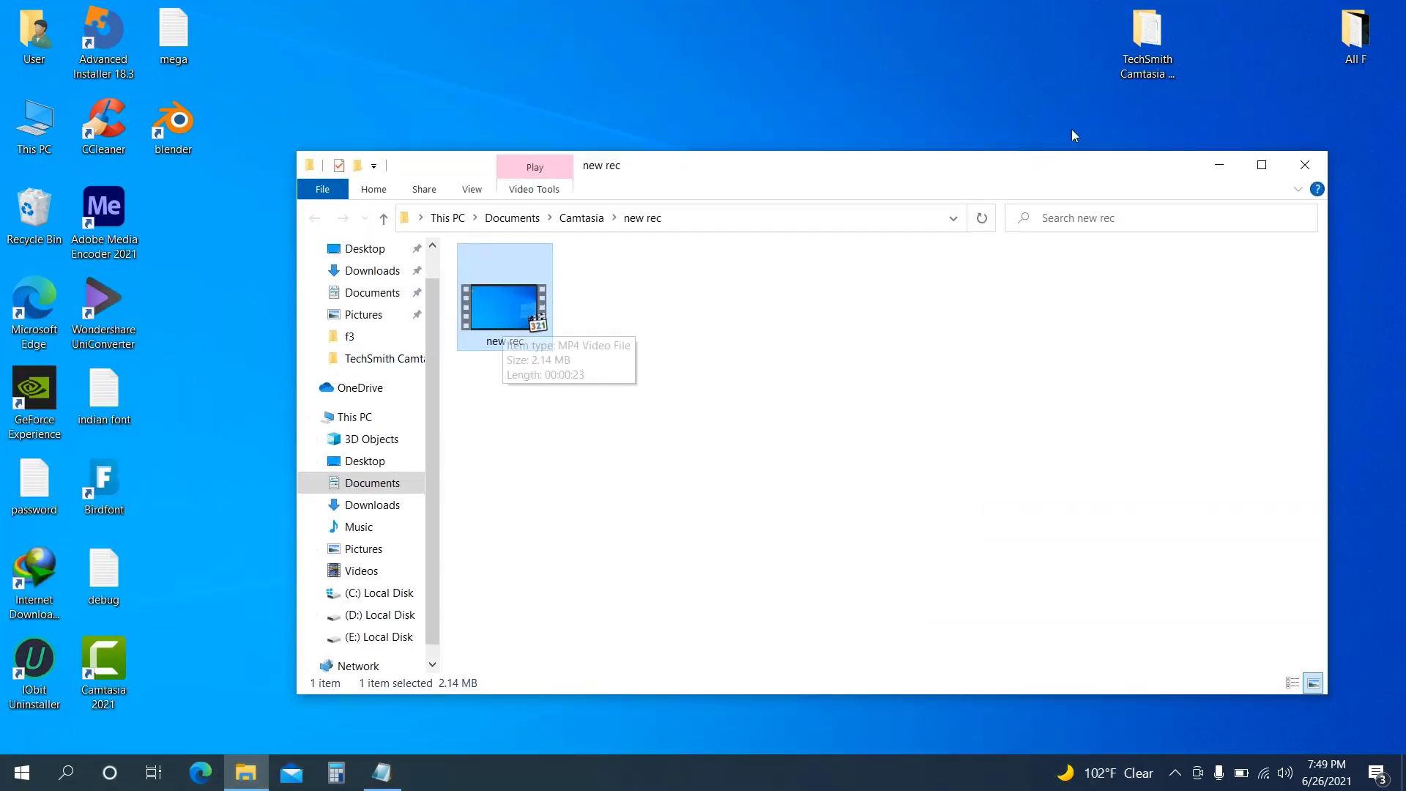
left_click(1305, 165)
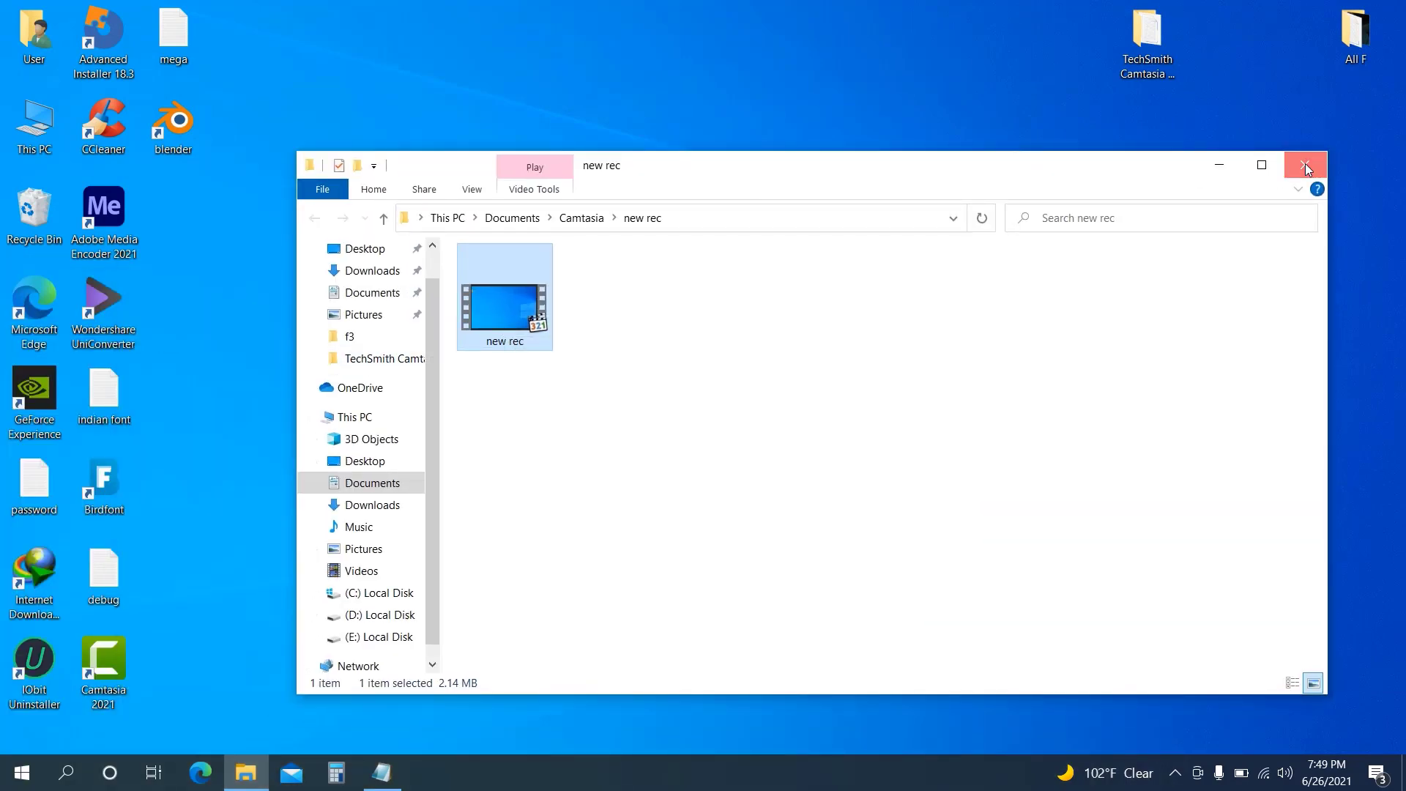